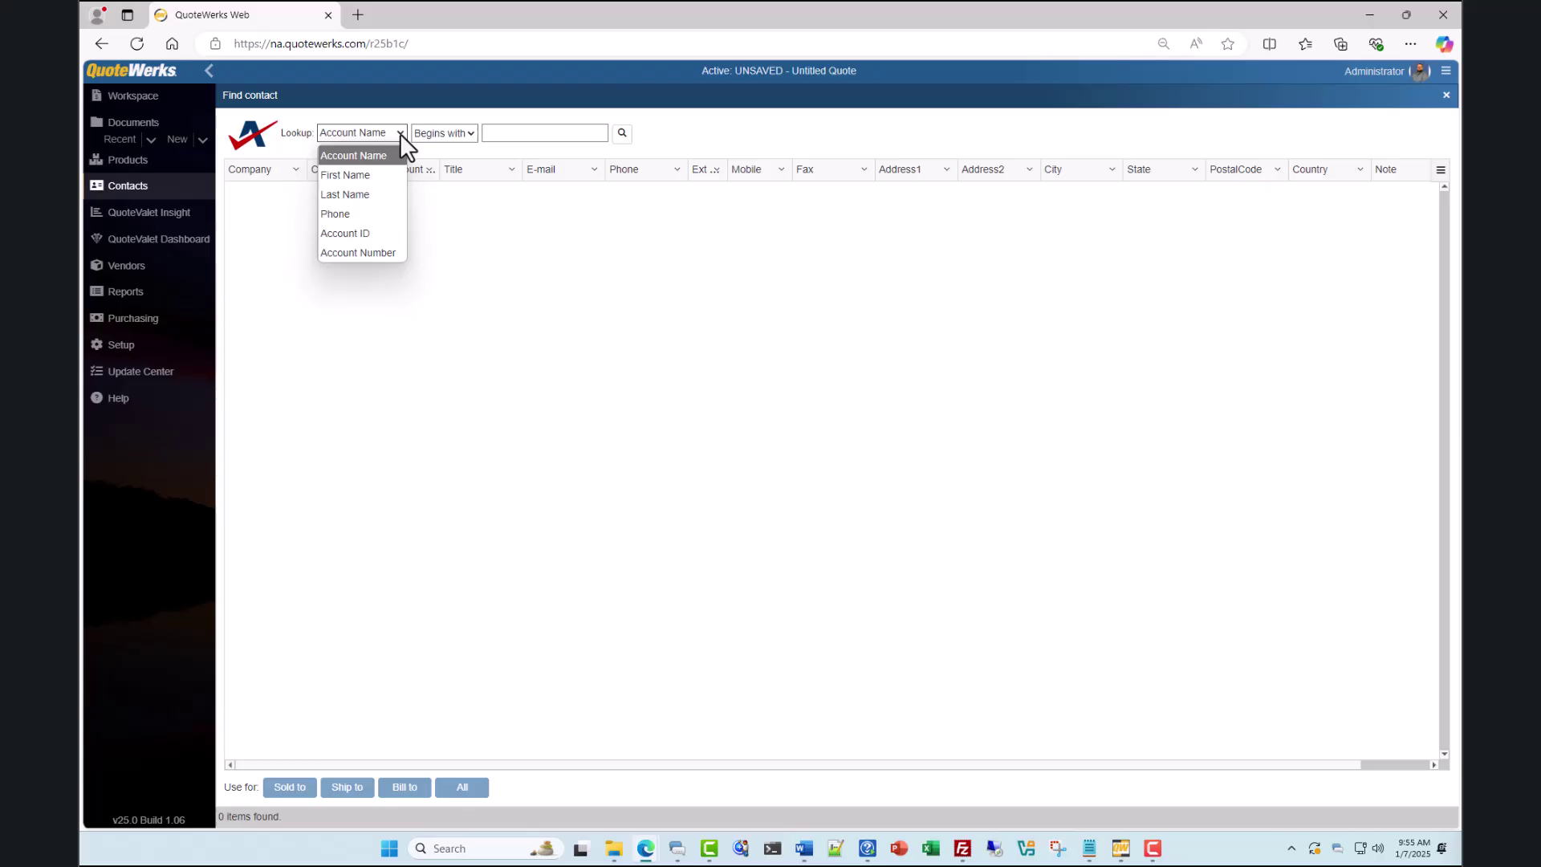
- Look up accounts whose name begins with "aspire" and use the last contact listed with state Florida for Sold to, Ship to and Bill to
click(468, 133)
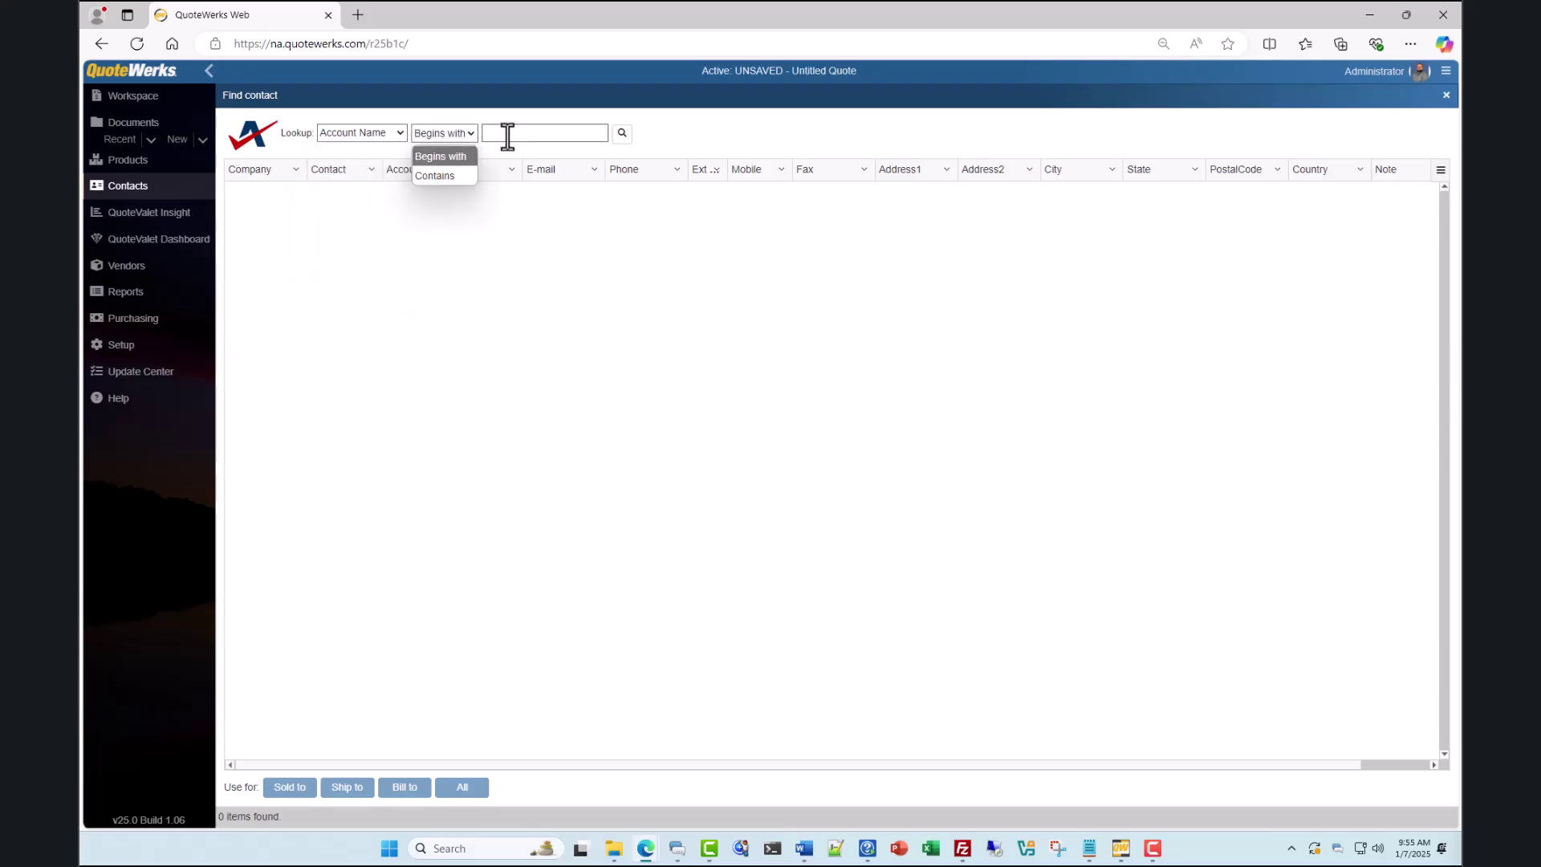
click(505, 134)
text(aspi)
key(Return)
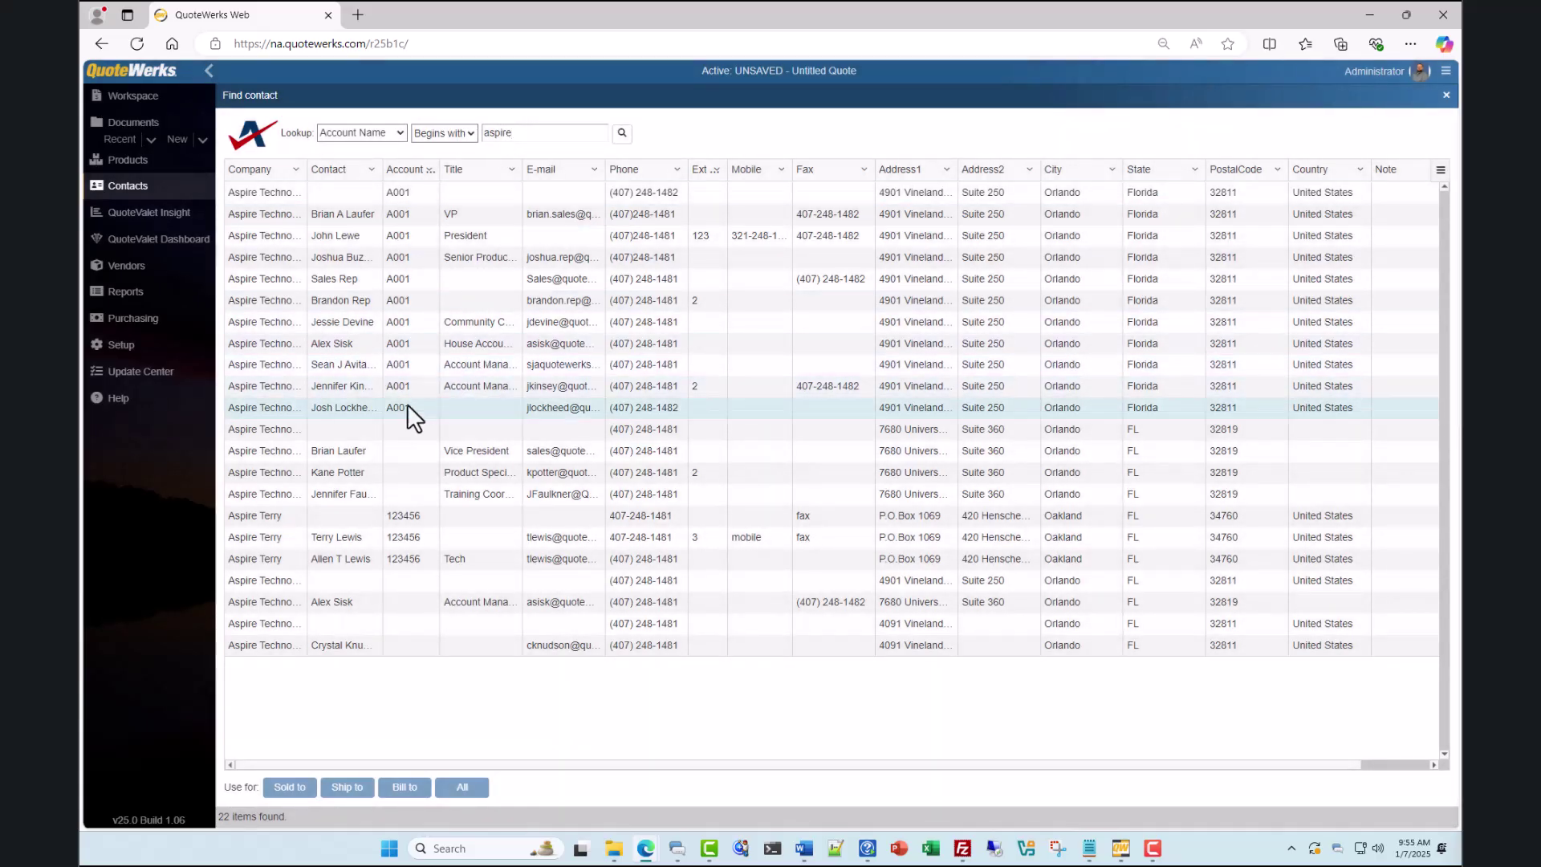
click(407, 410)
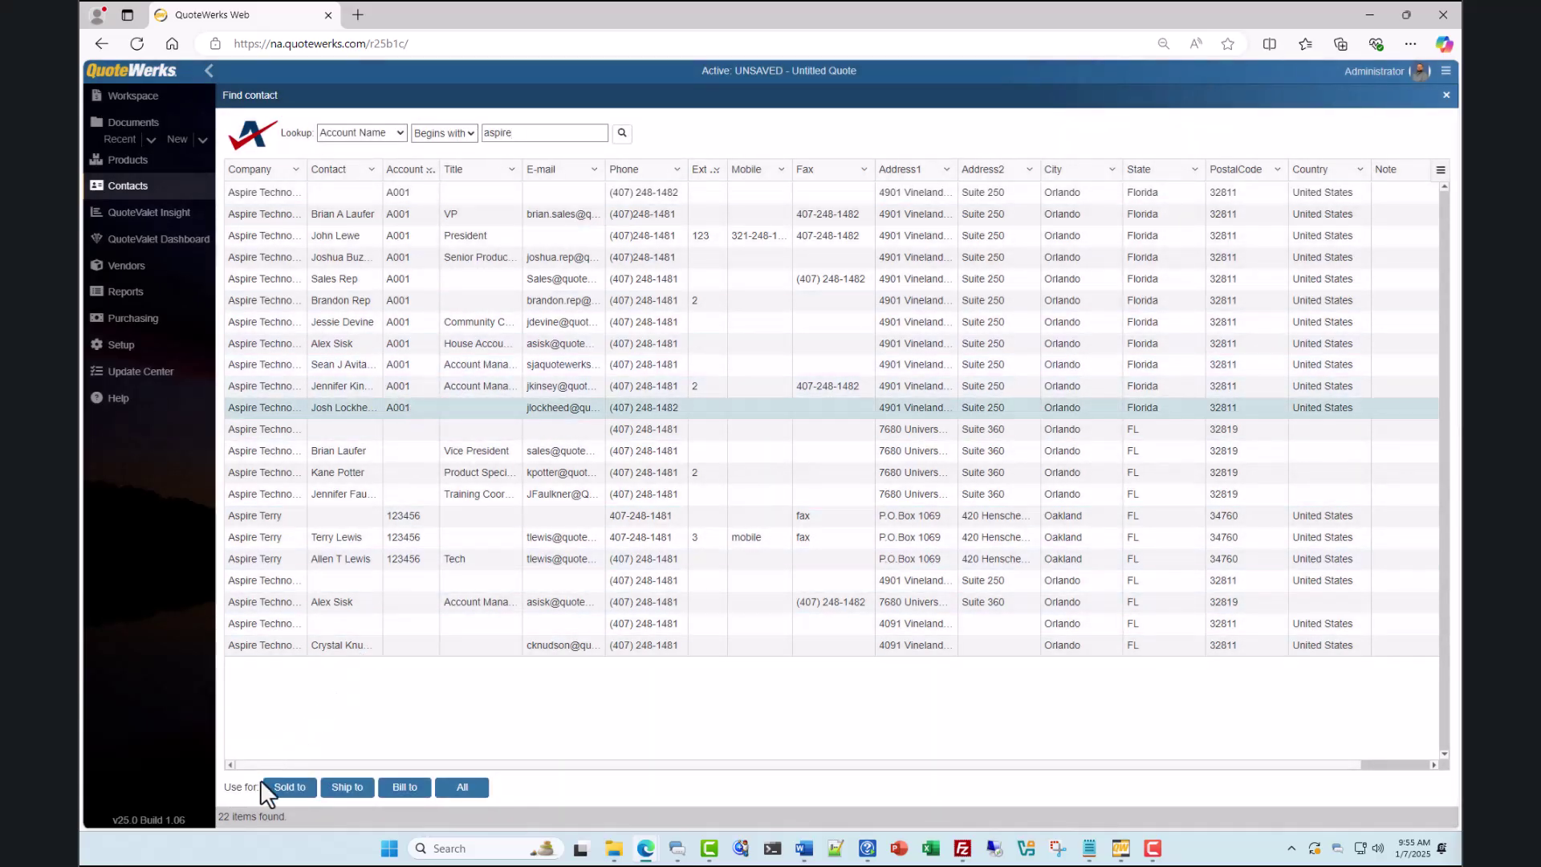
click(461, 788)
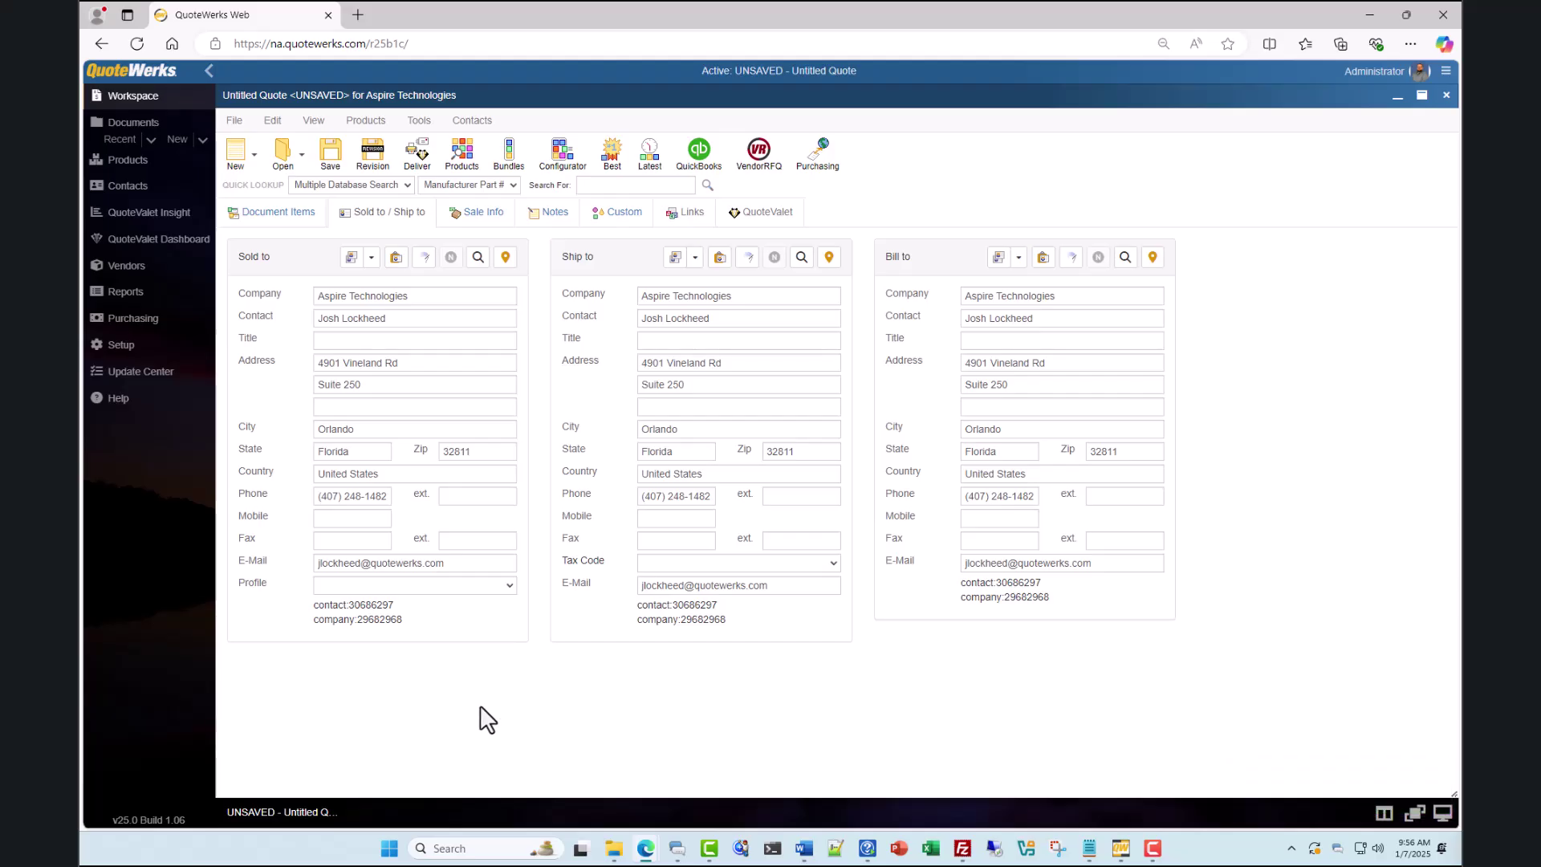
click(465, 295)
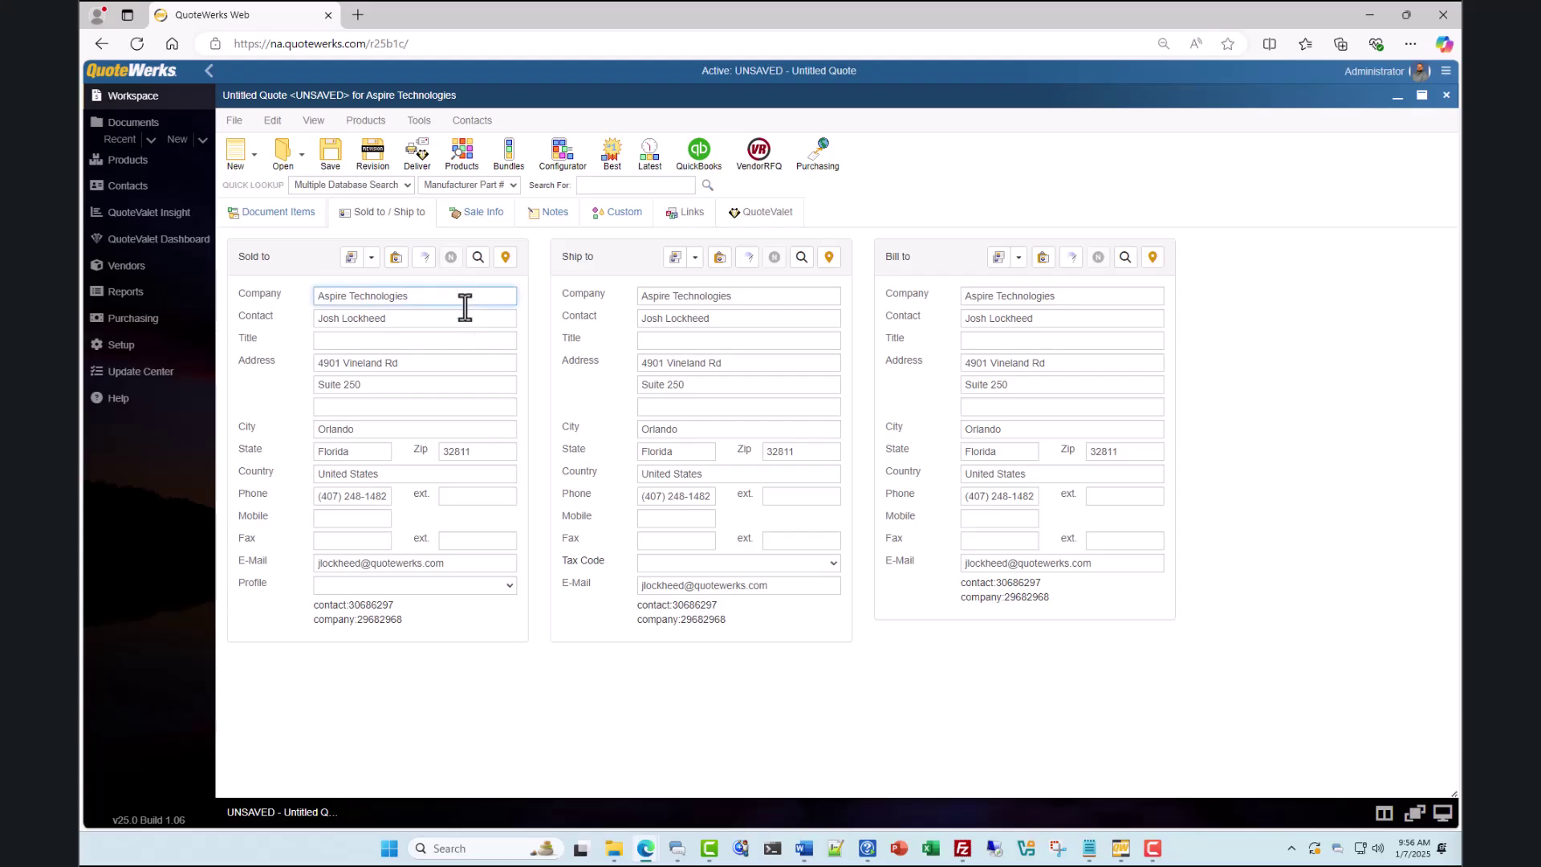
click(451, 255)
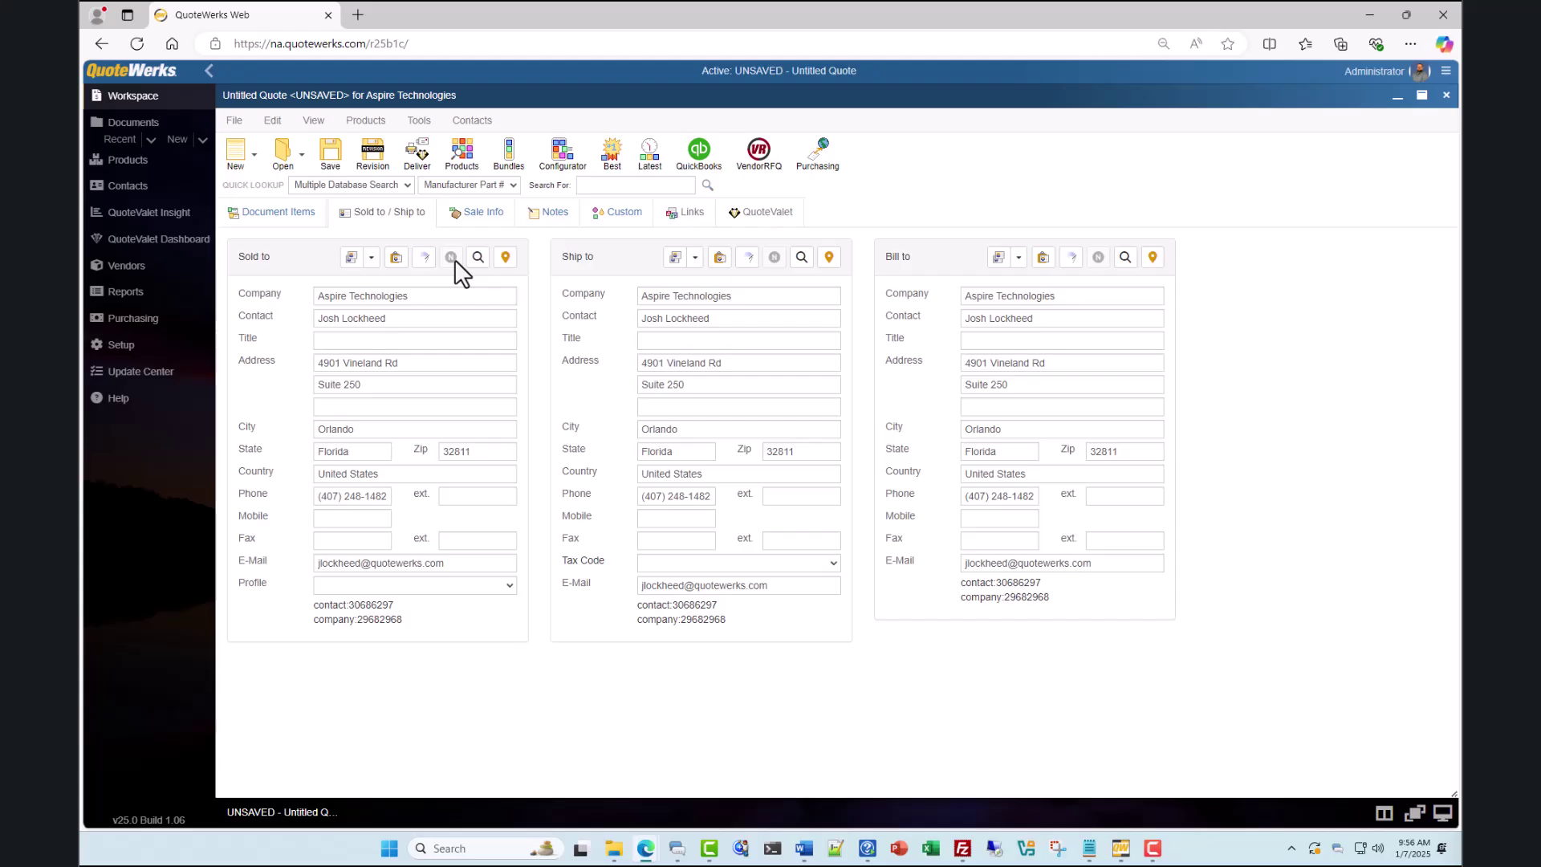
- From the quote's document items, search the Autotask Products database for descriptions containing "sonicwall"
click(289, 214)
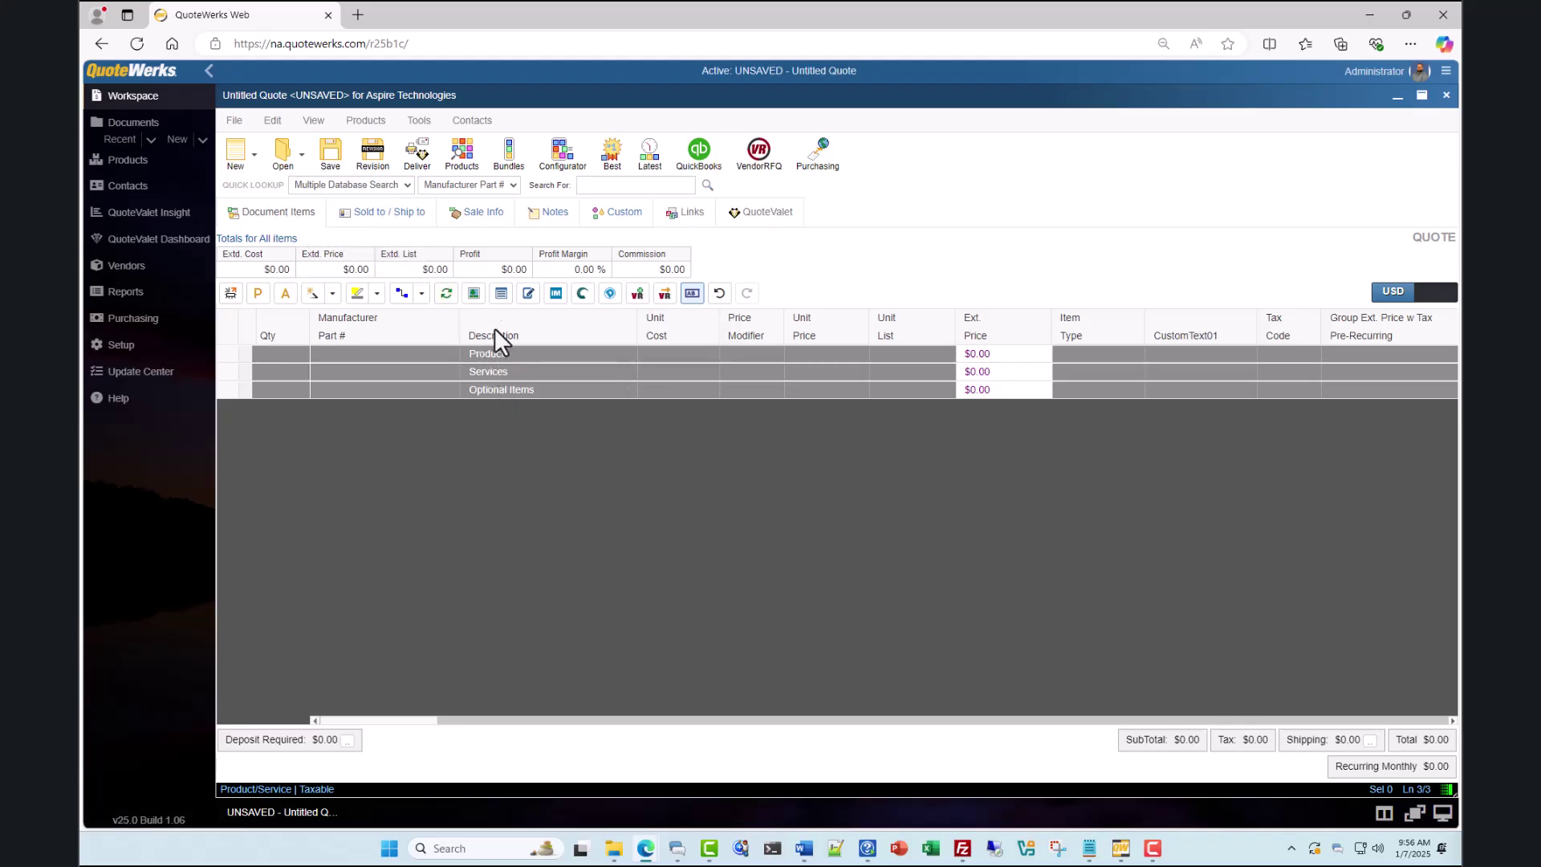
click(472, 158)
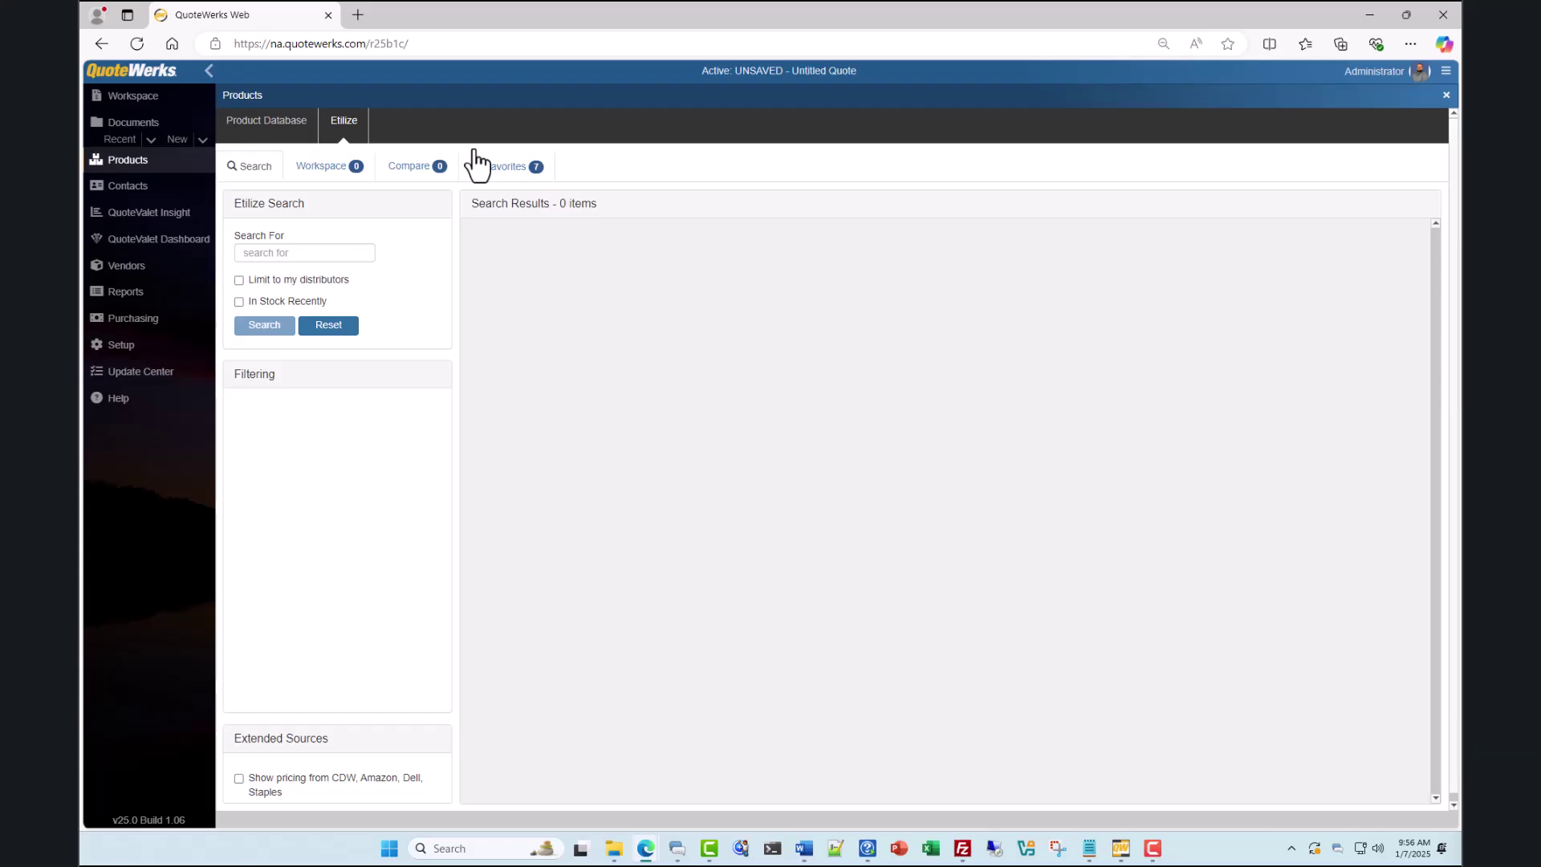
click(294, 128)
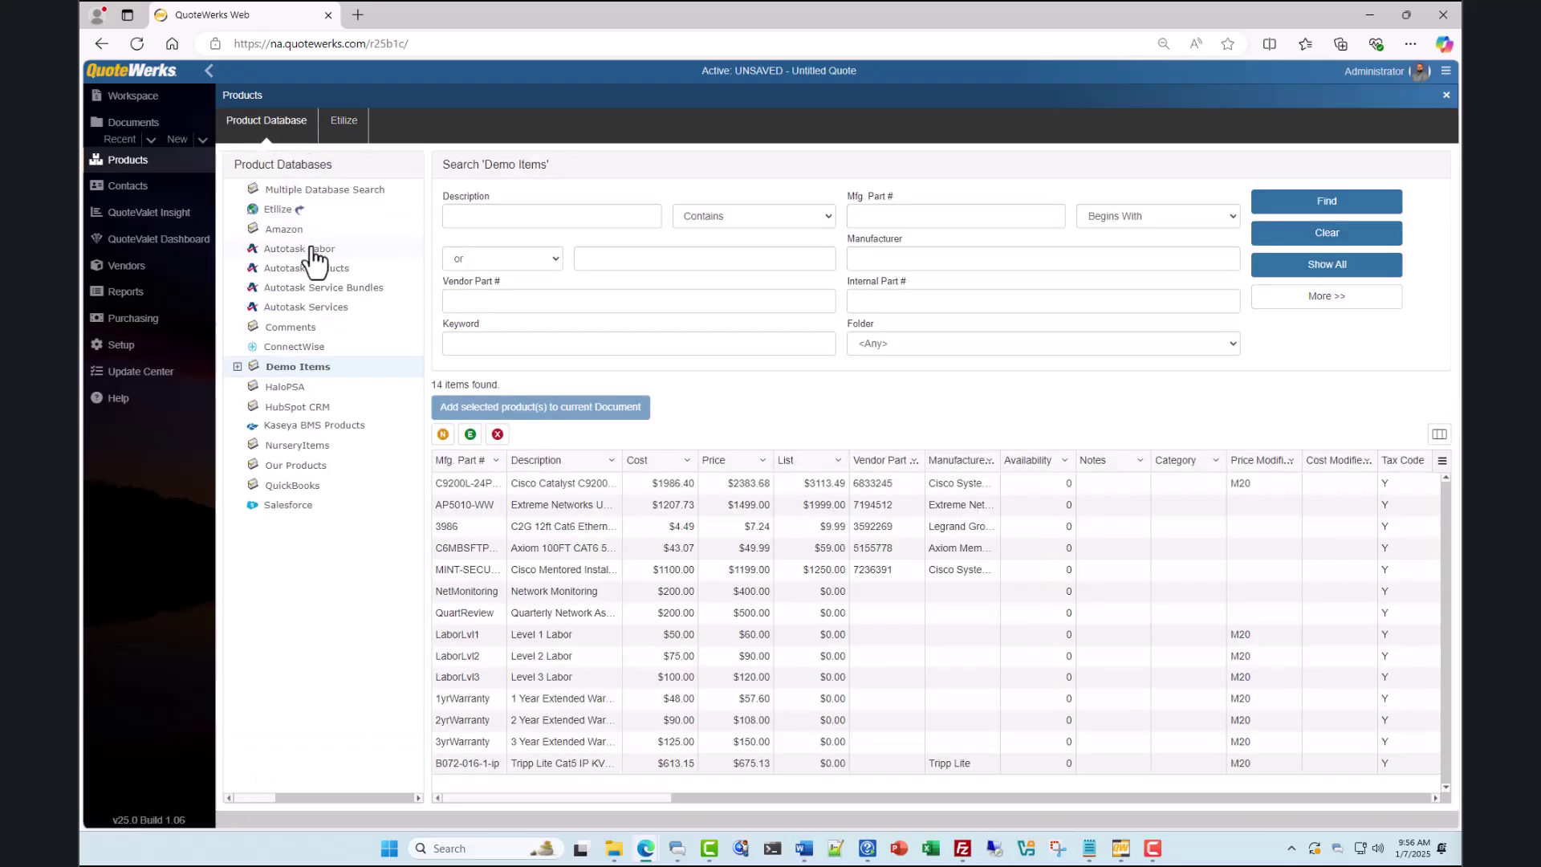
click(316, 269)
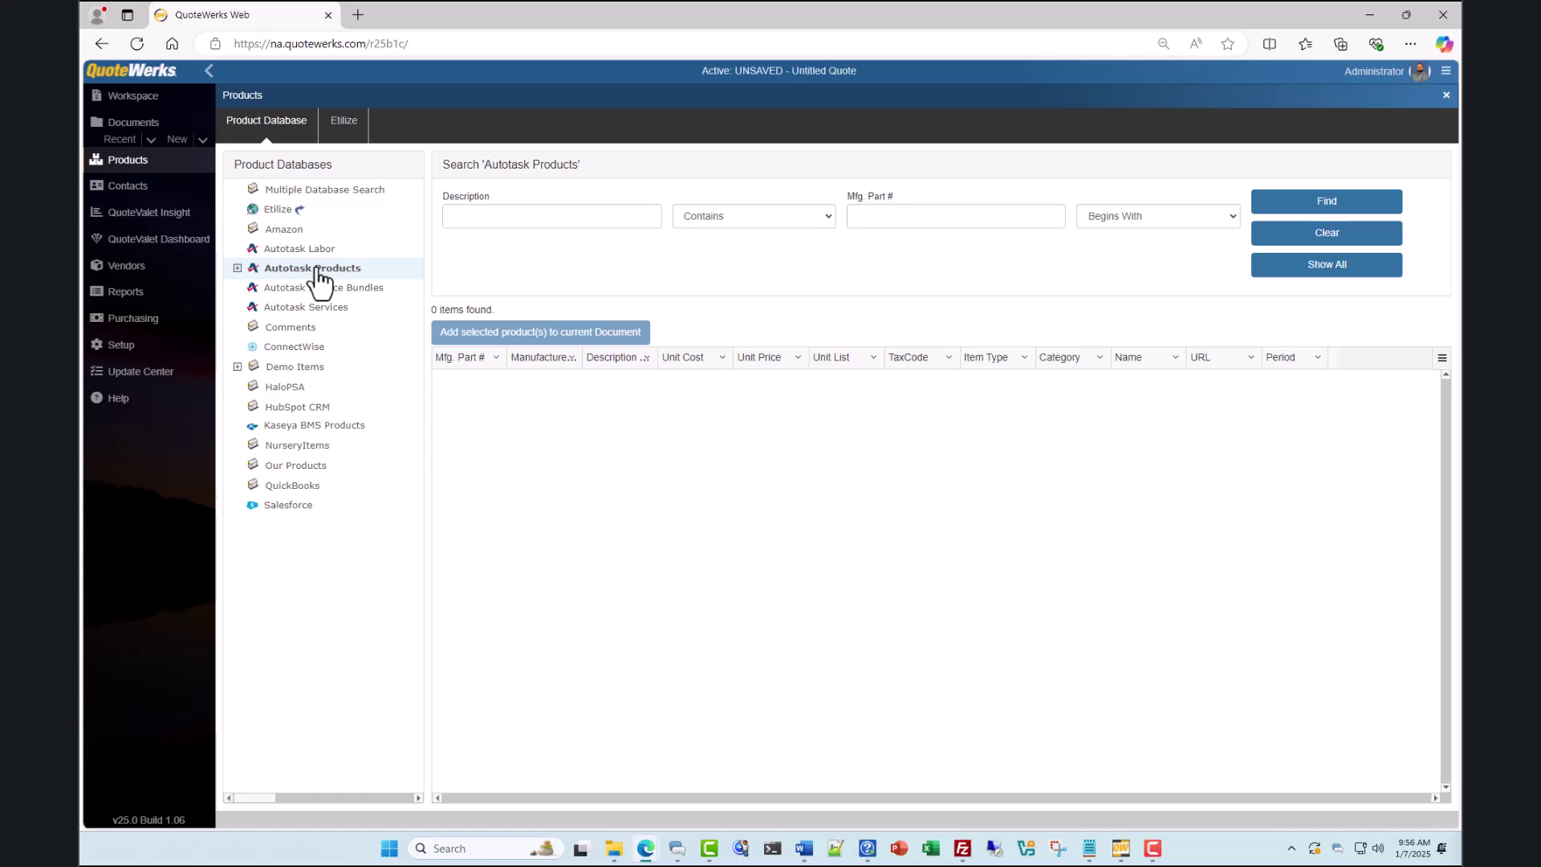
click(494, 218)
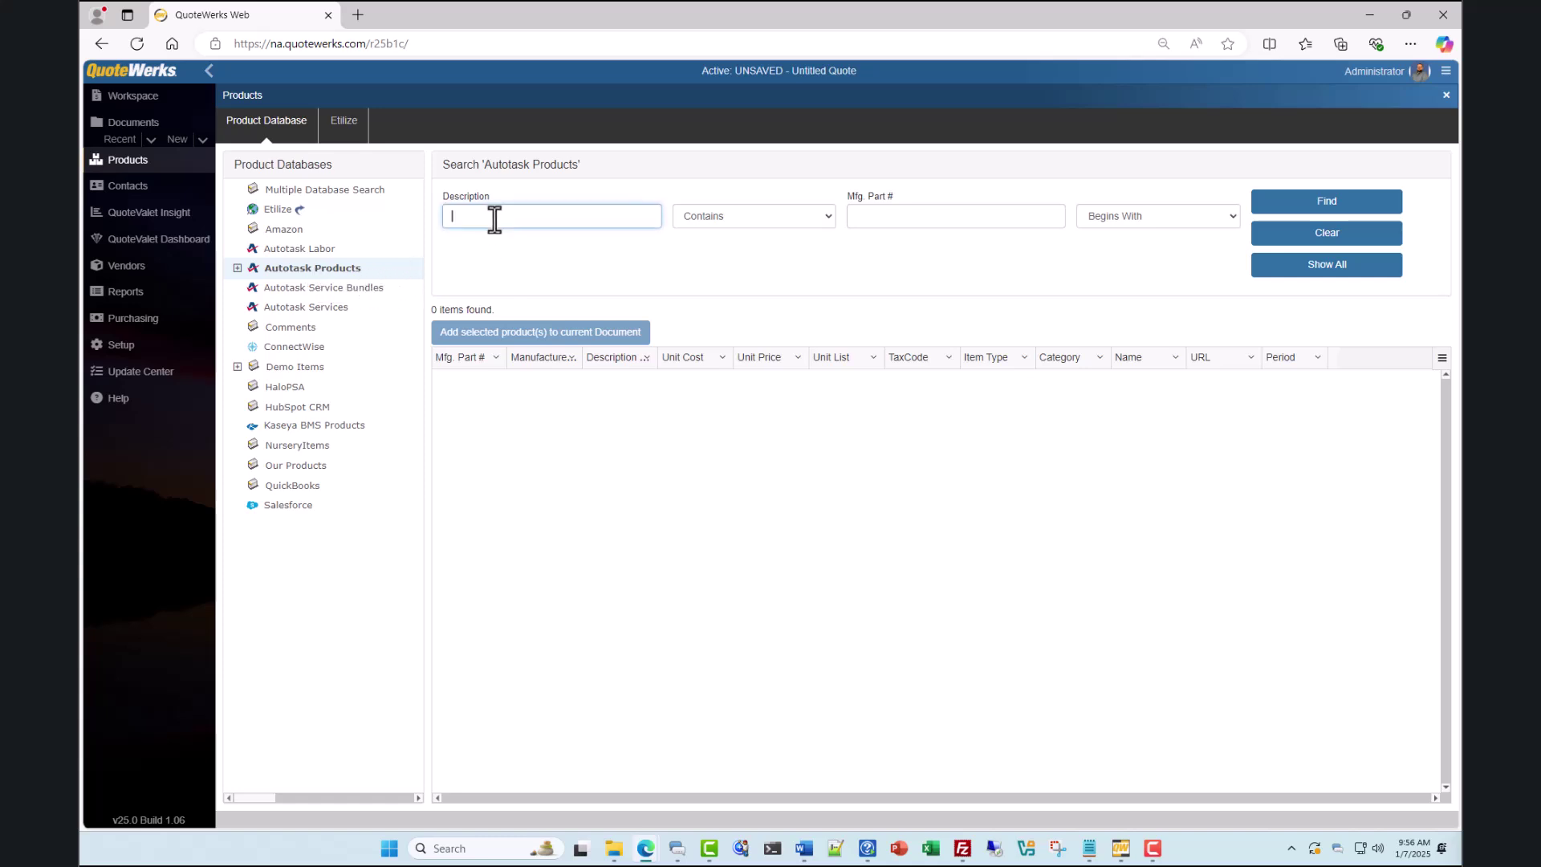
text(sonicwall)
key(Return)
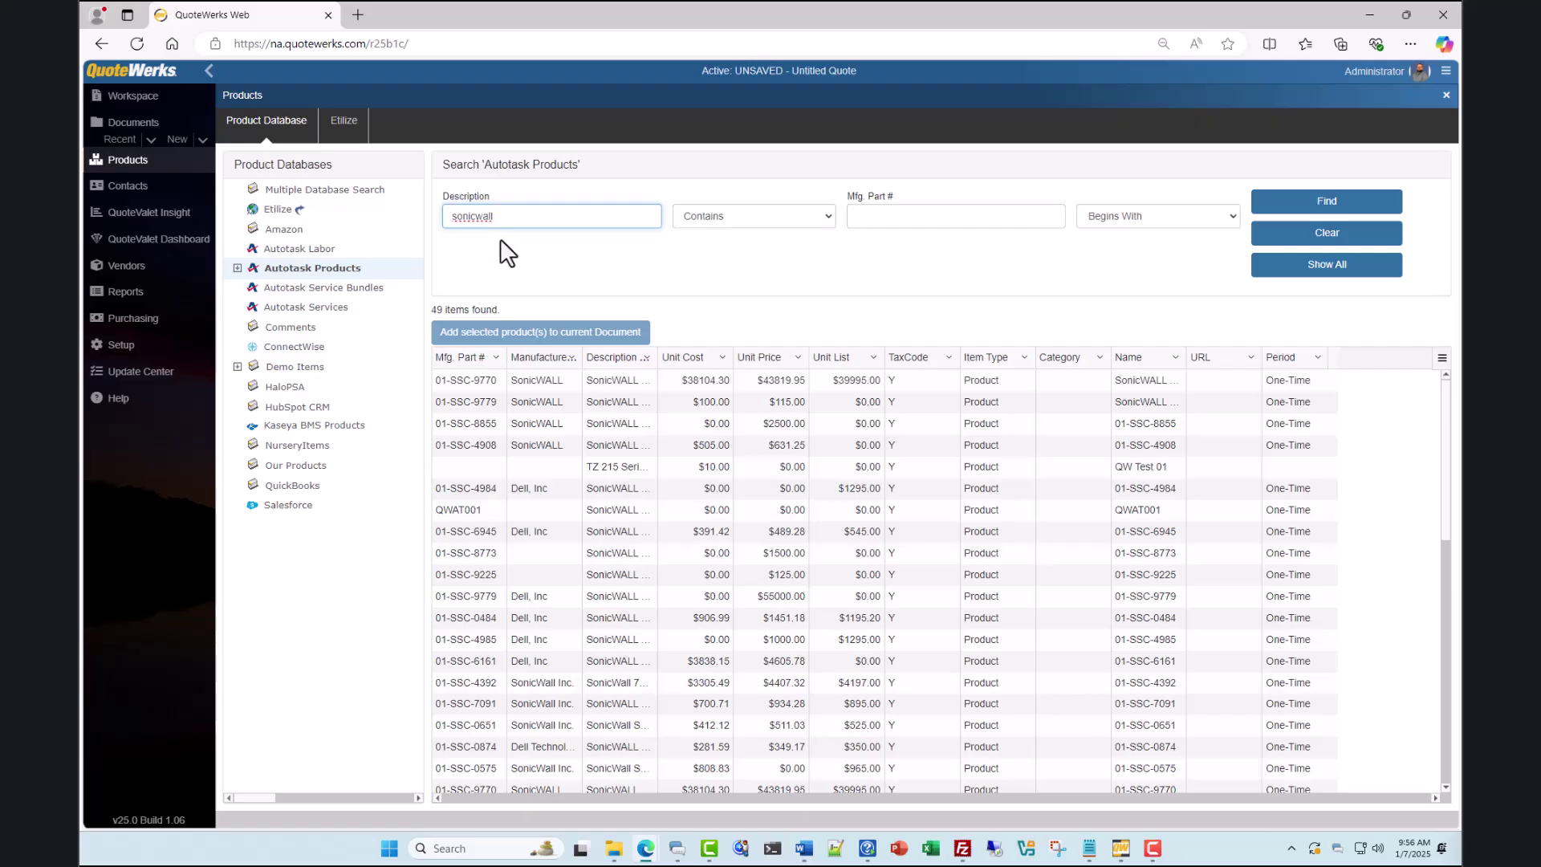
- Add the SonicWALL products 01-SSC-4908, 01-SSC-6945 and 01-SSC-0484 to the current quote
click(556, 440)
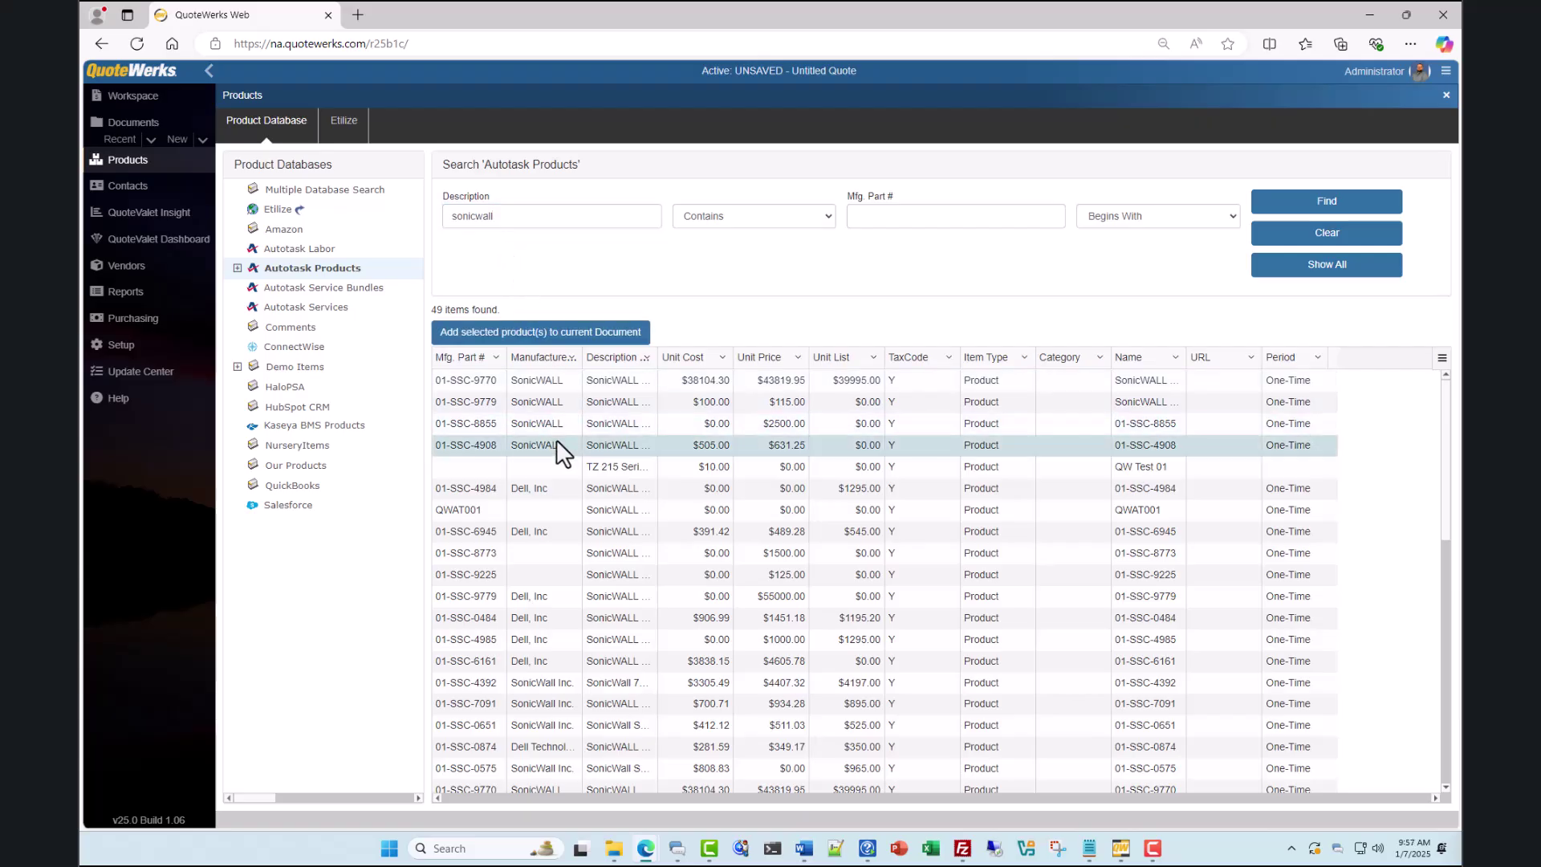
click(572, 529)
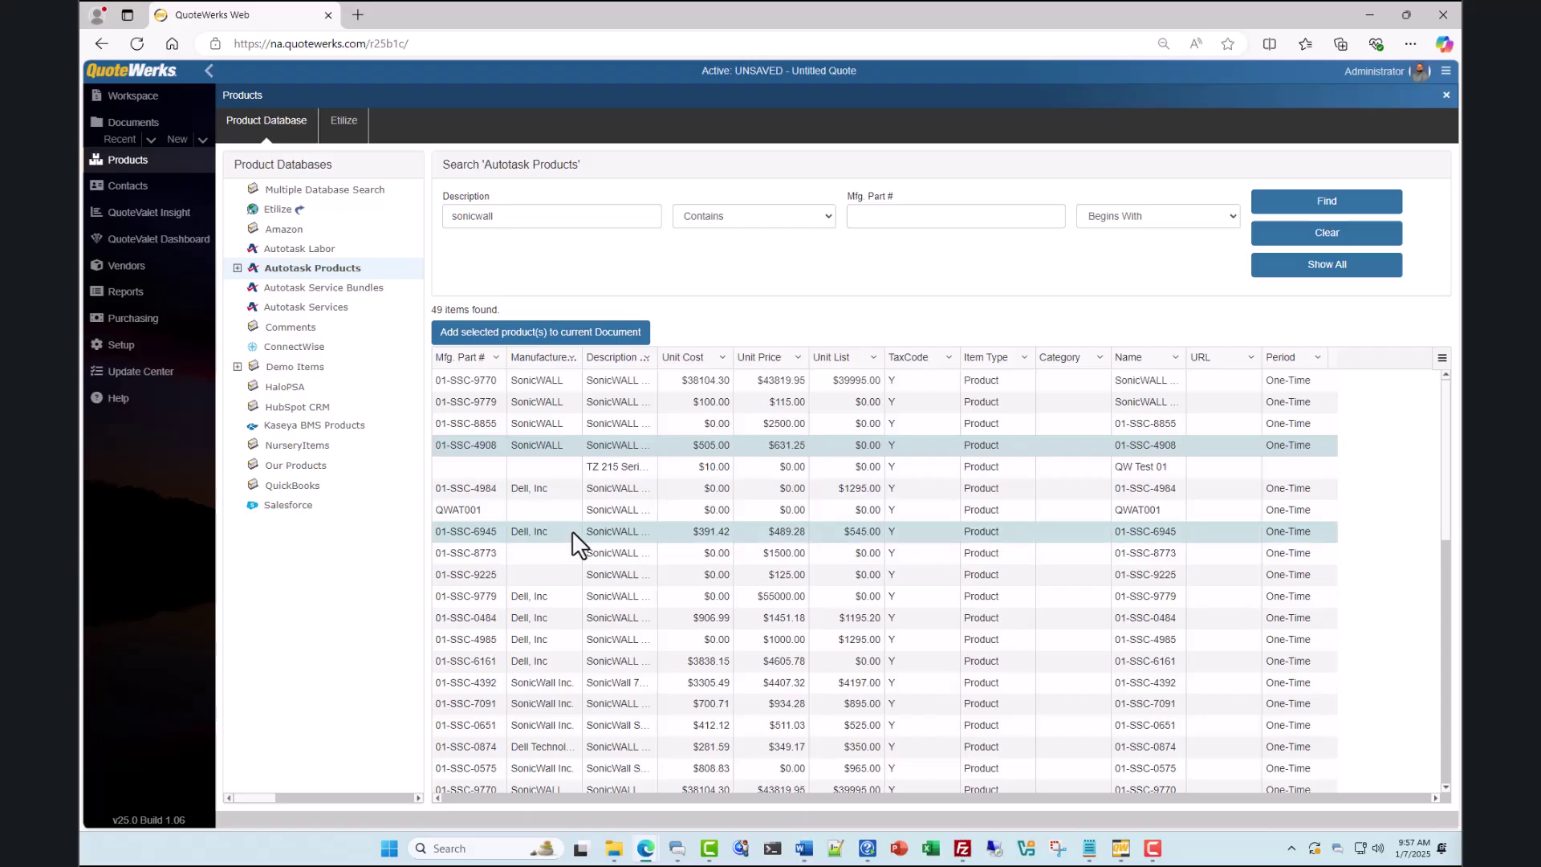
click(584, 618)
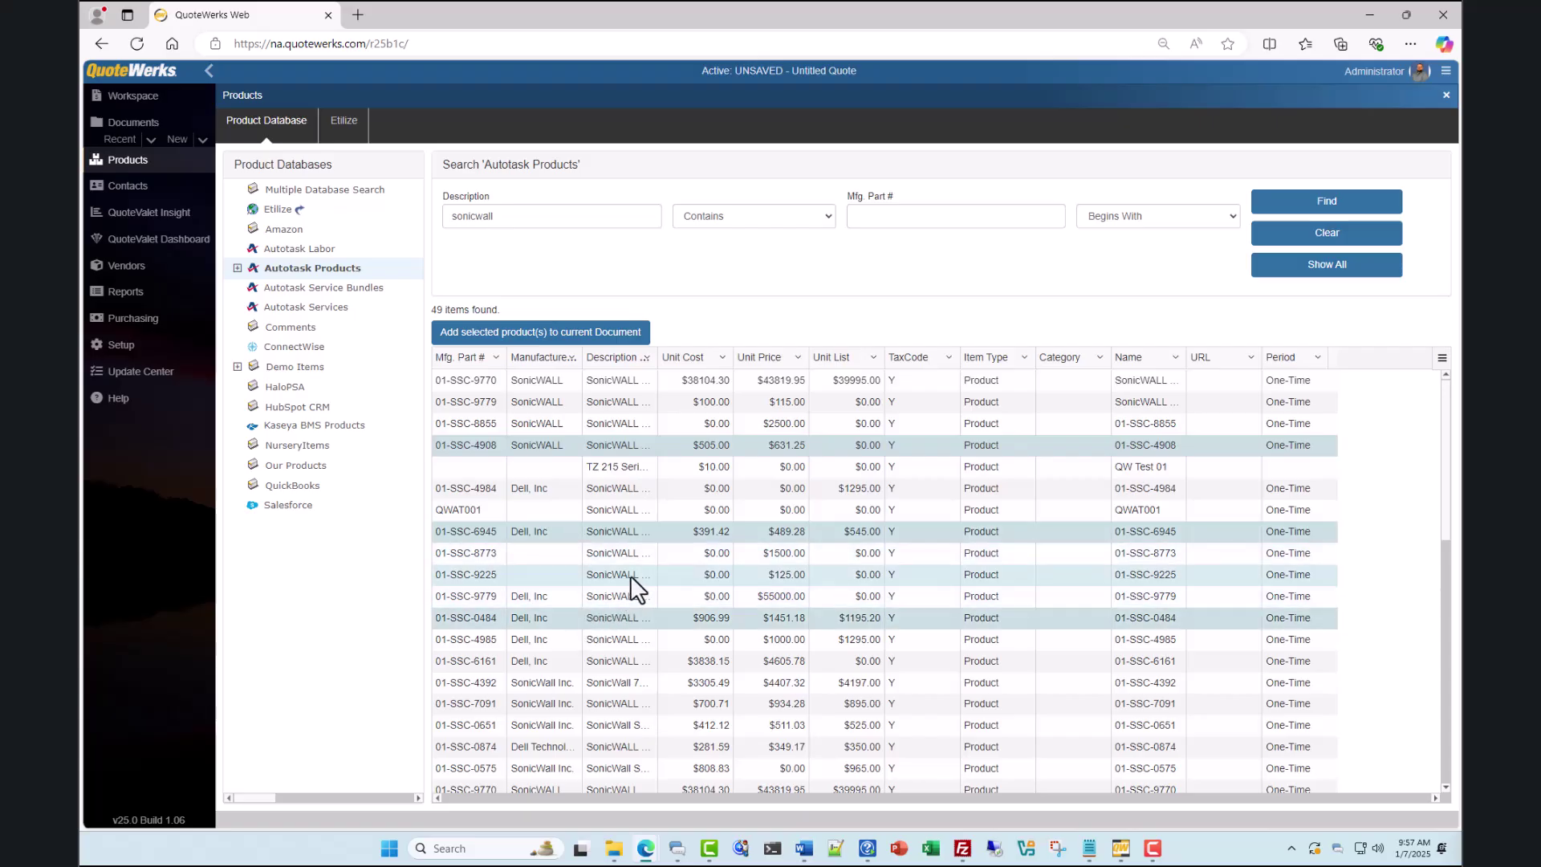
click(599, 337)
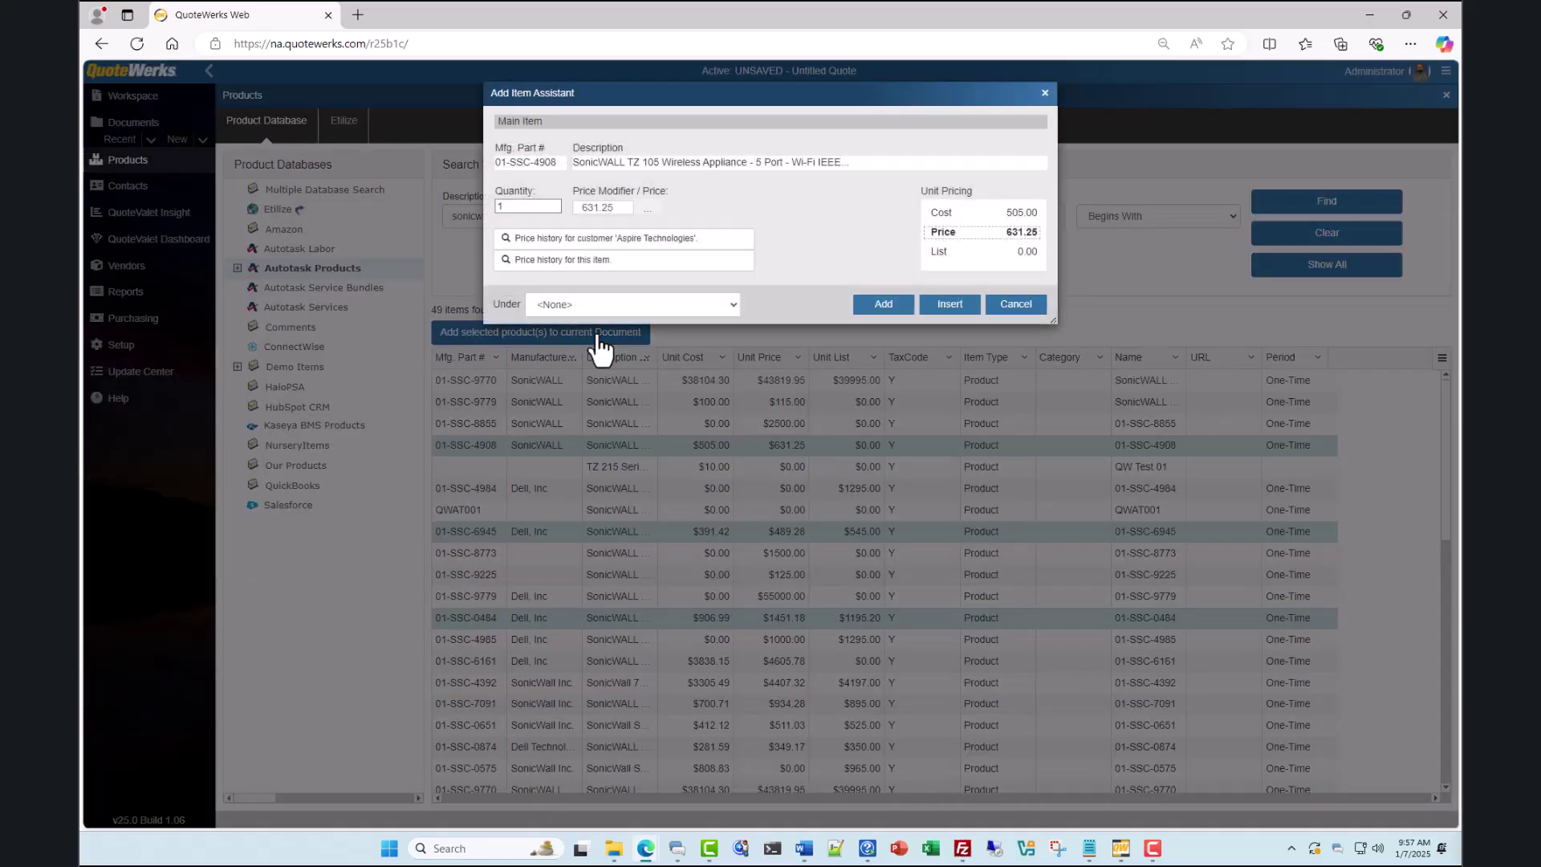
click(880, 308)
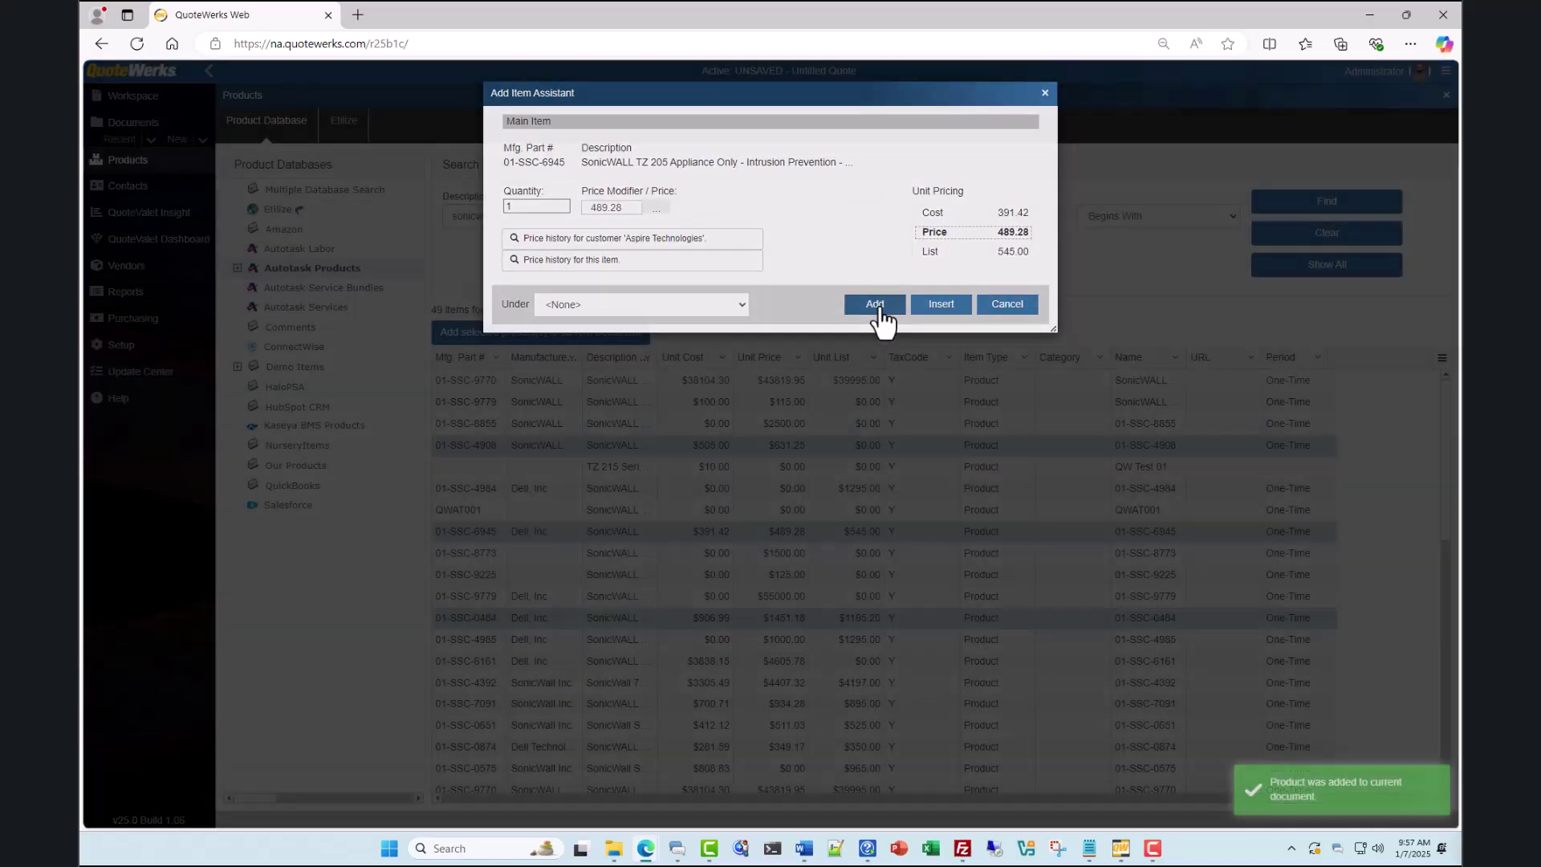
click(876, 308)
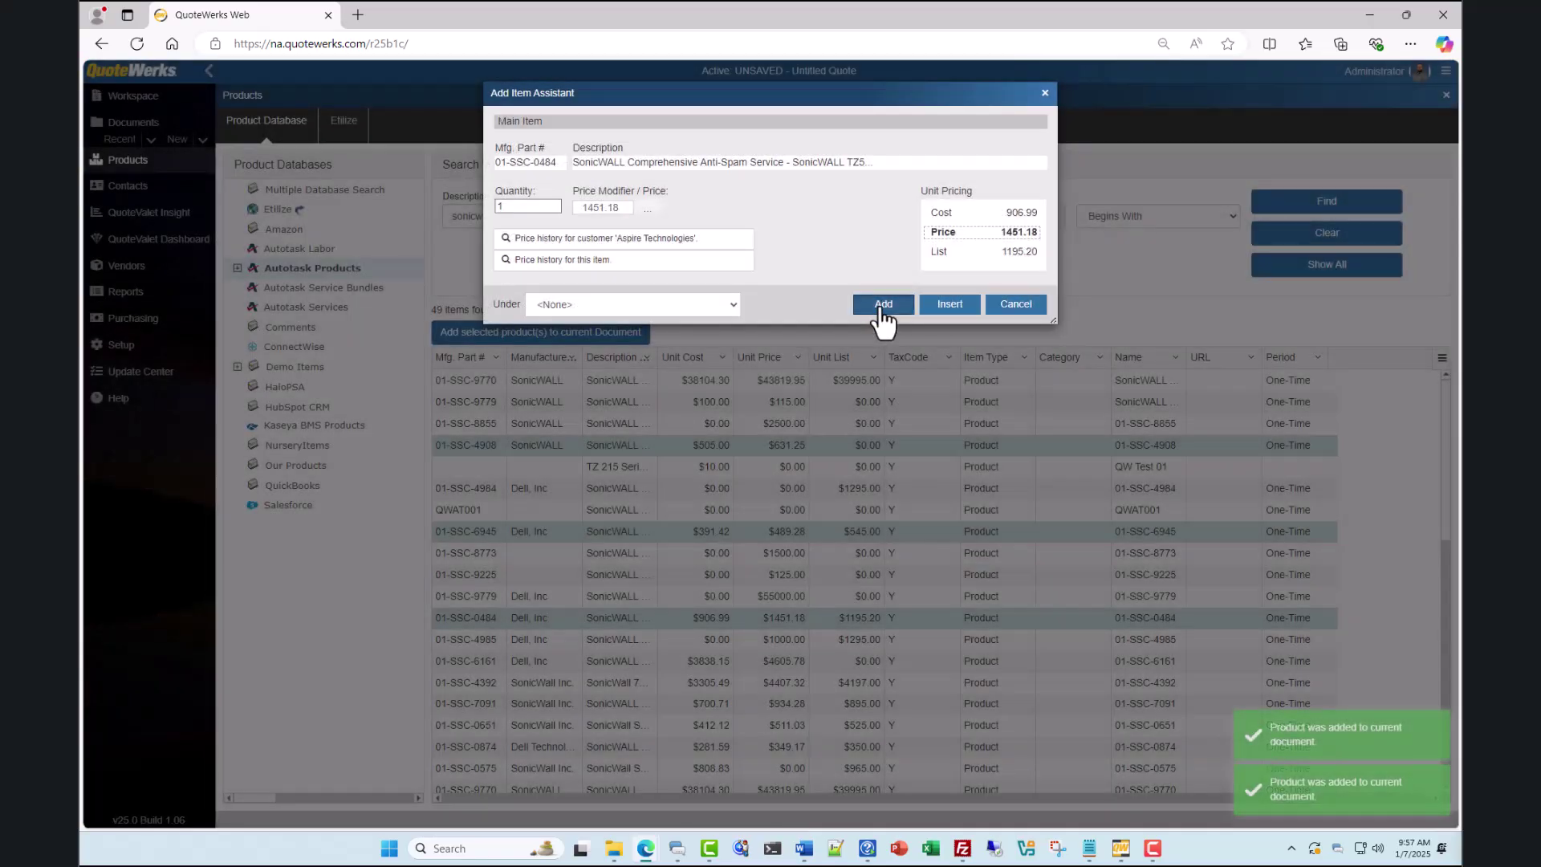
click(877, 309)
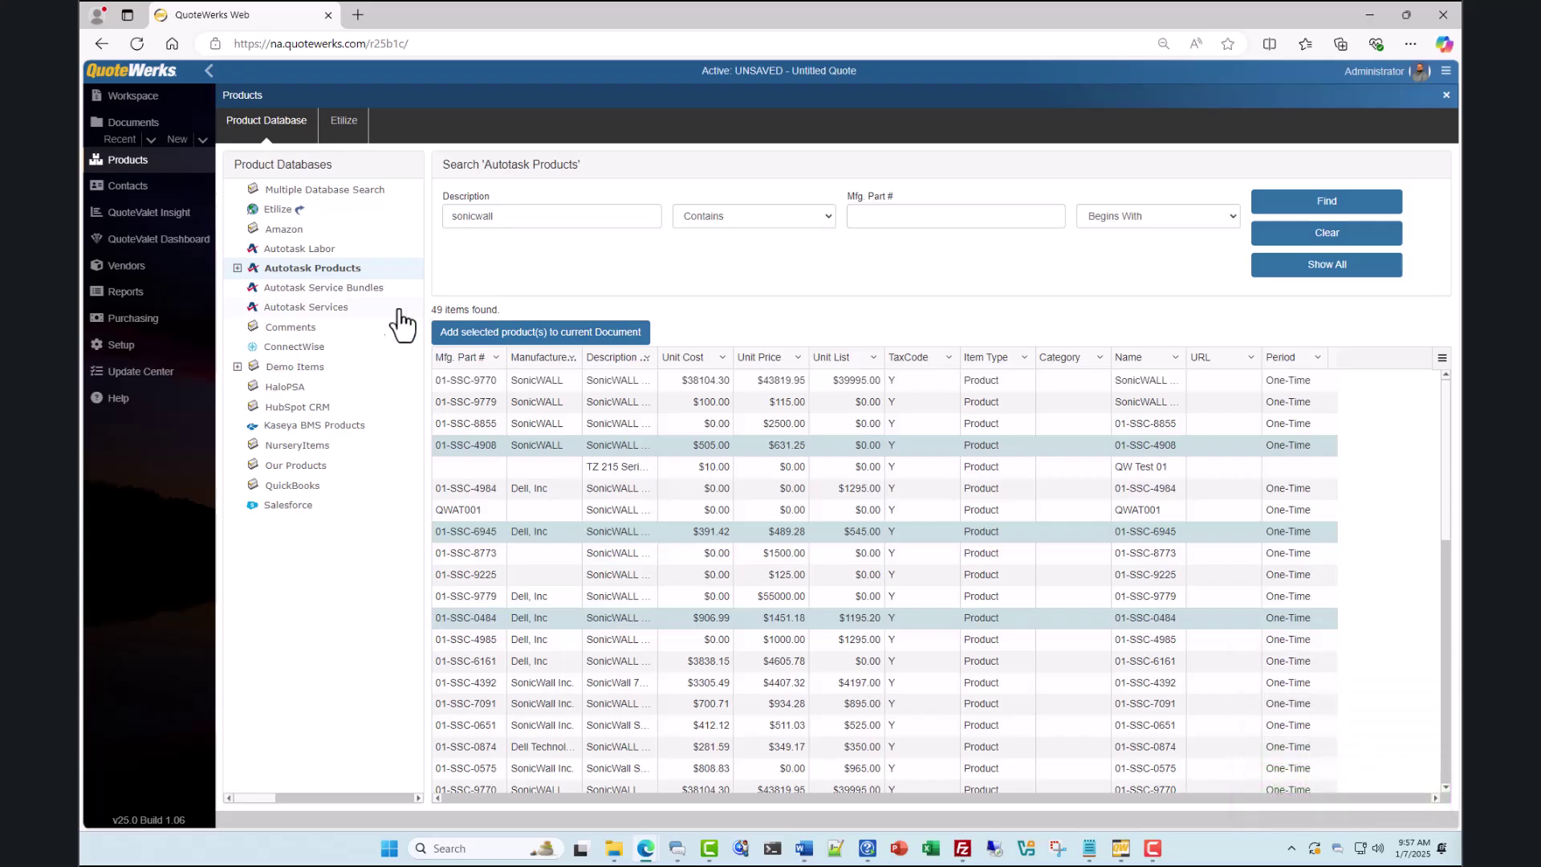
- Search Autotask Services for "monitoring" and add Alert Monitoring and Platinum Network Monitoring to the quote
click(353, 311)
double_click(492, 216)
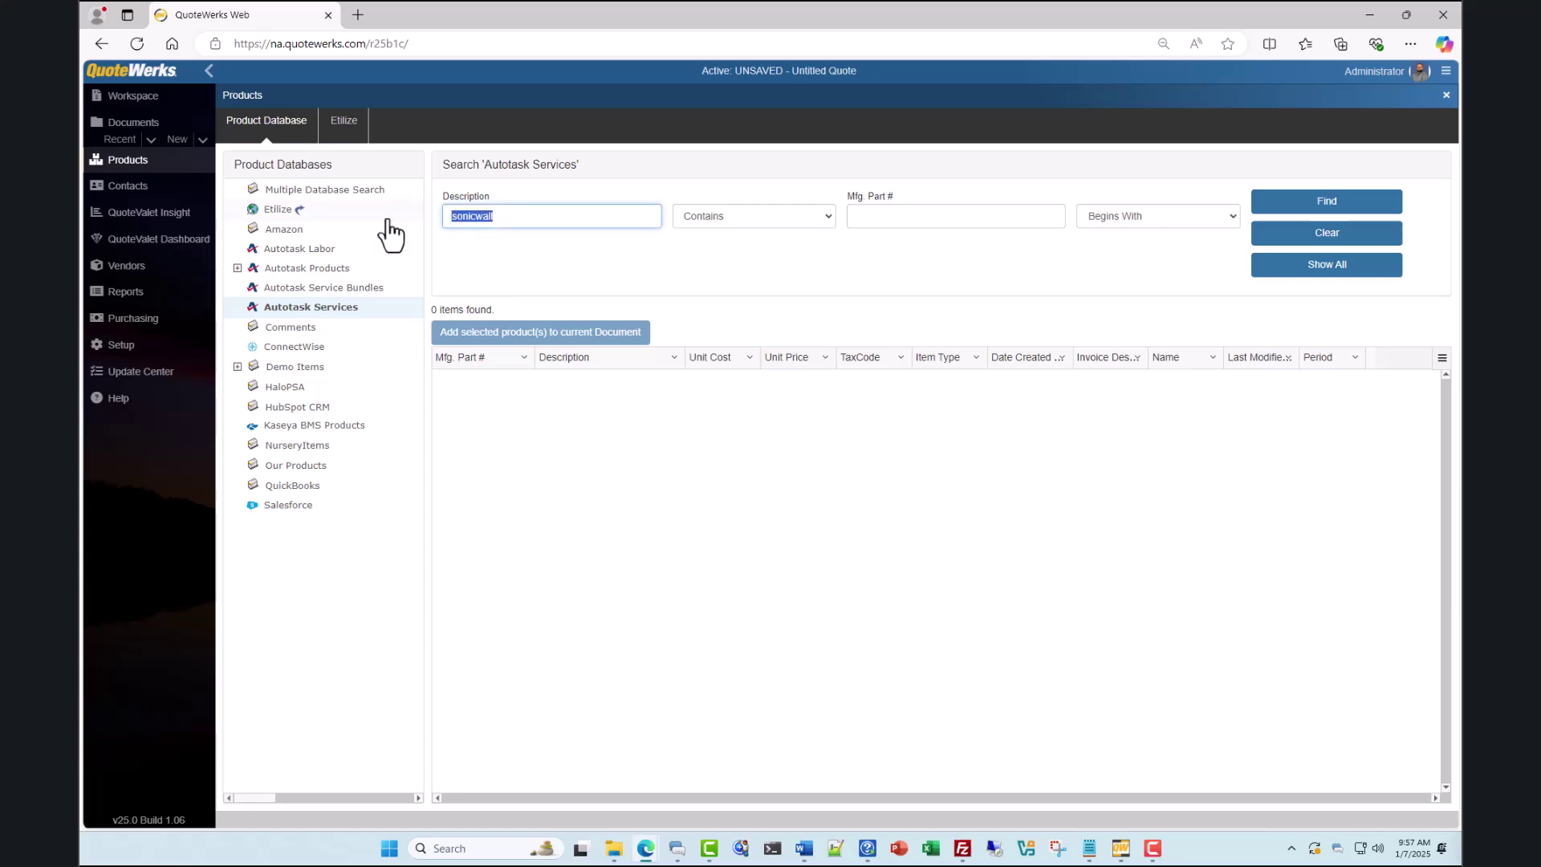
text(monitoring)
key(Return)
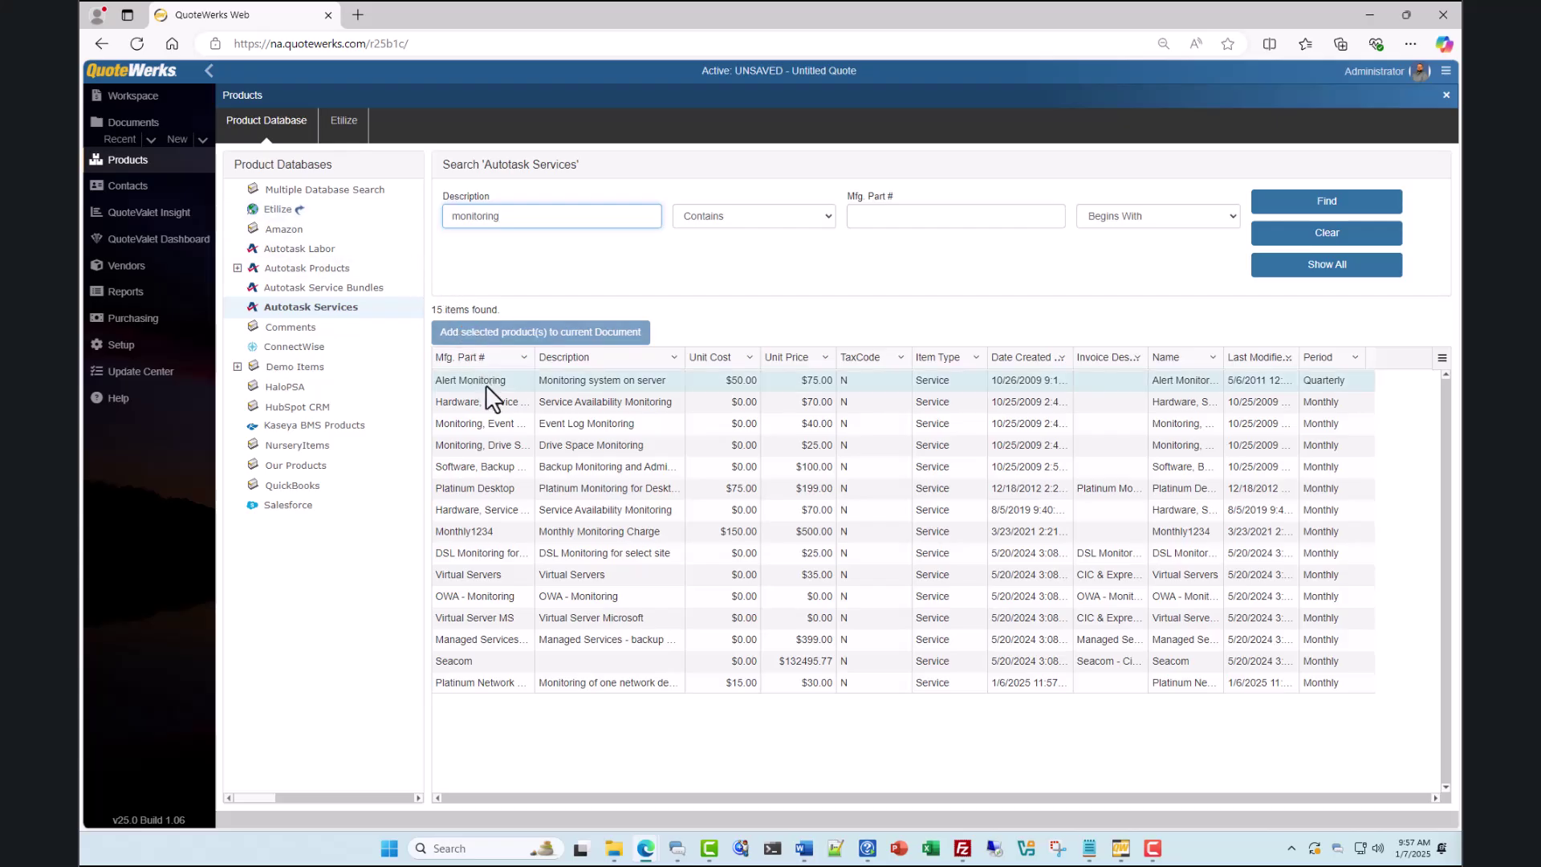
click(520, 684)
ctrl+click(522, 378)
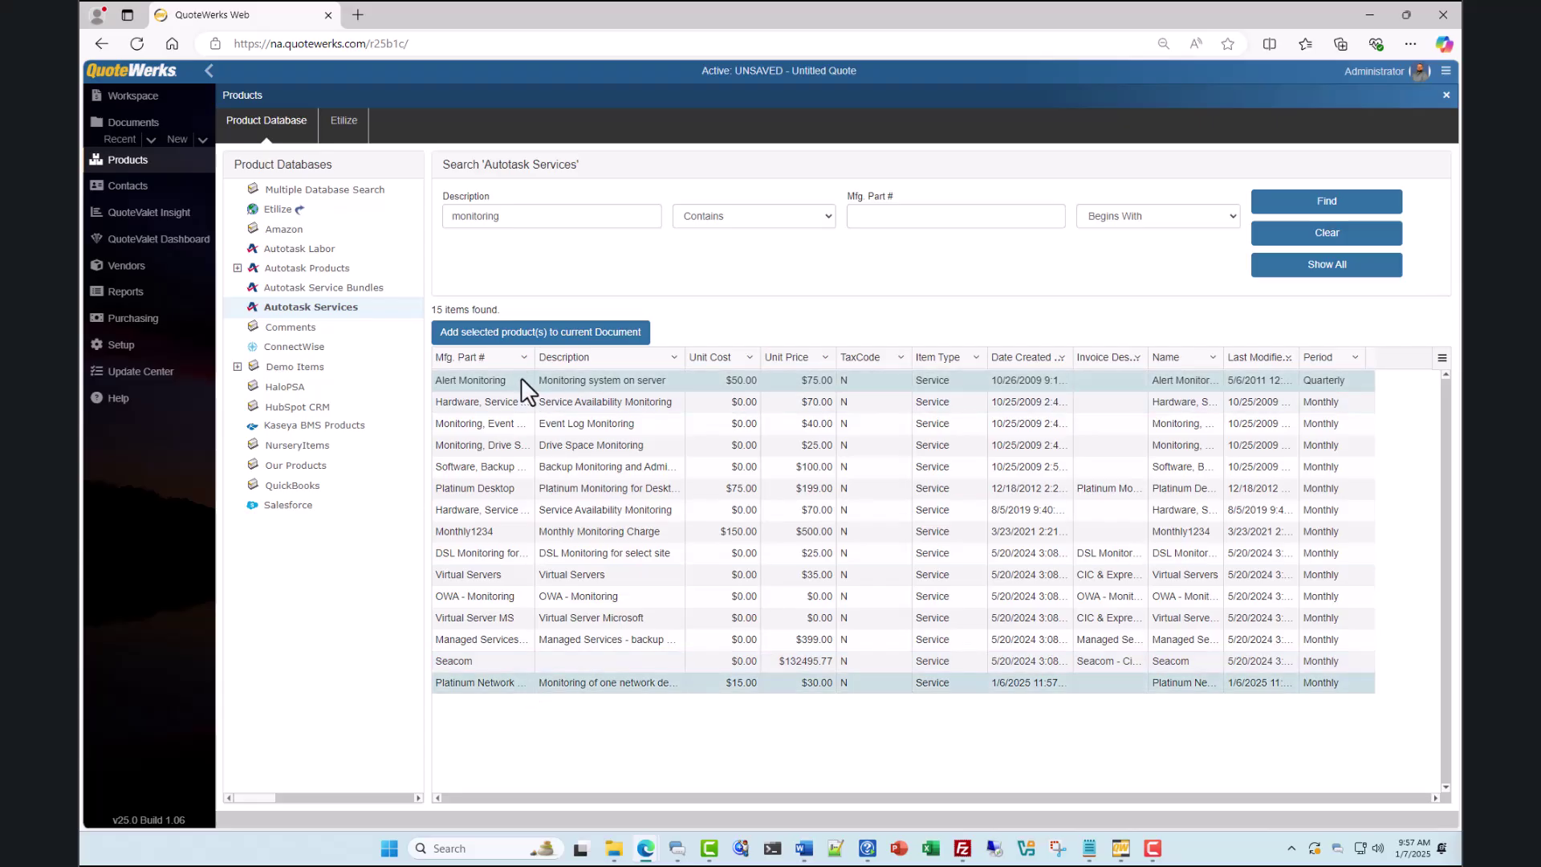
click(530, 331)
click(879, 308)
click(877, 308)
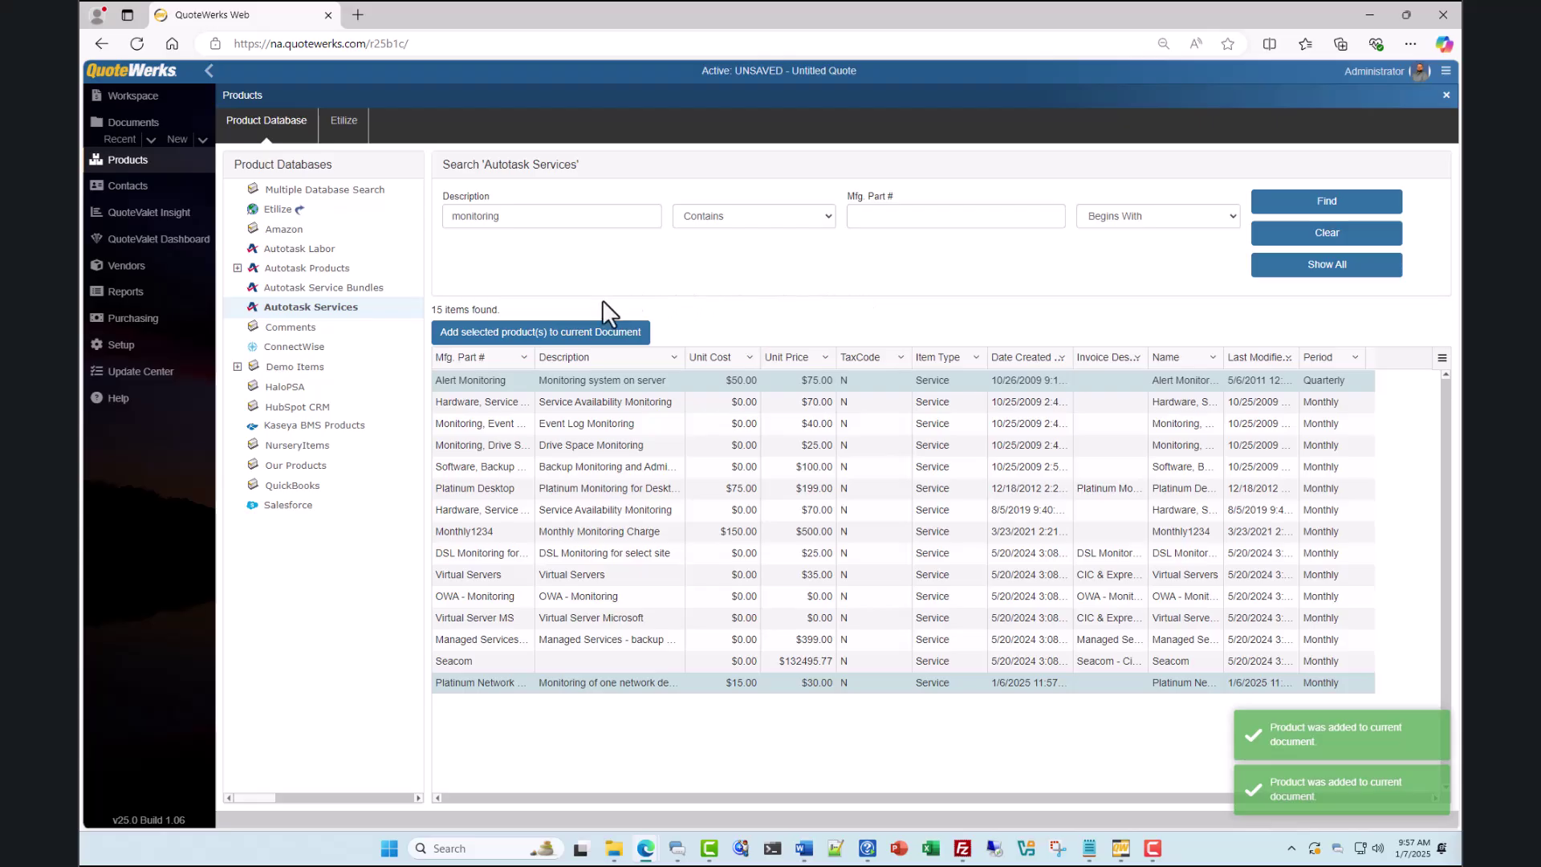
- Add Level 1 Labor and the Tripp Lite Cat5 IP KVM Switch from Demo Items, and return to the quote
click(321, 368)
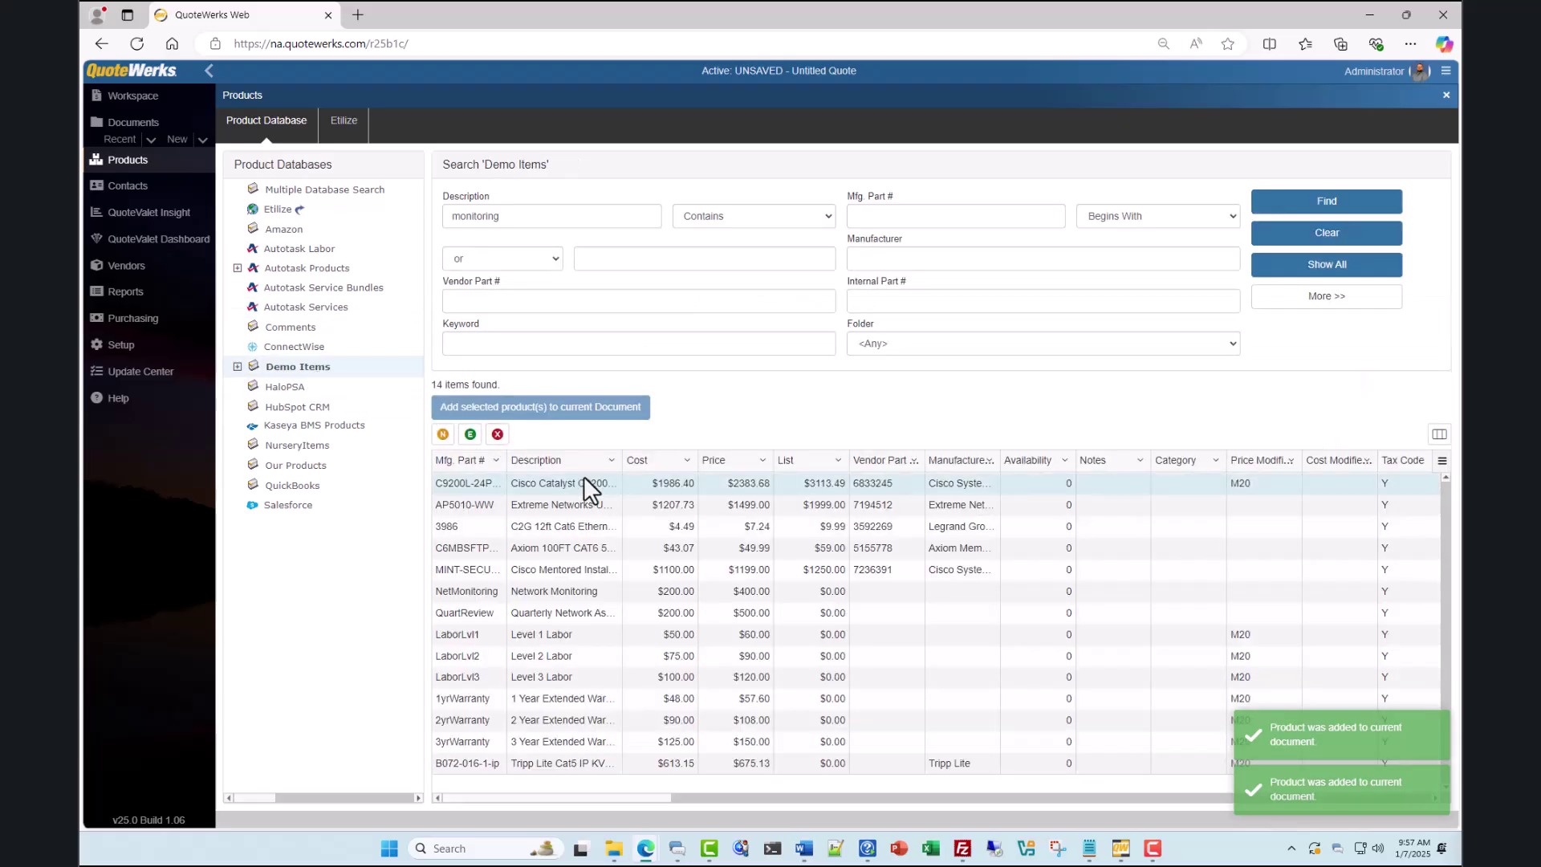
click(580, 636)
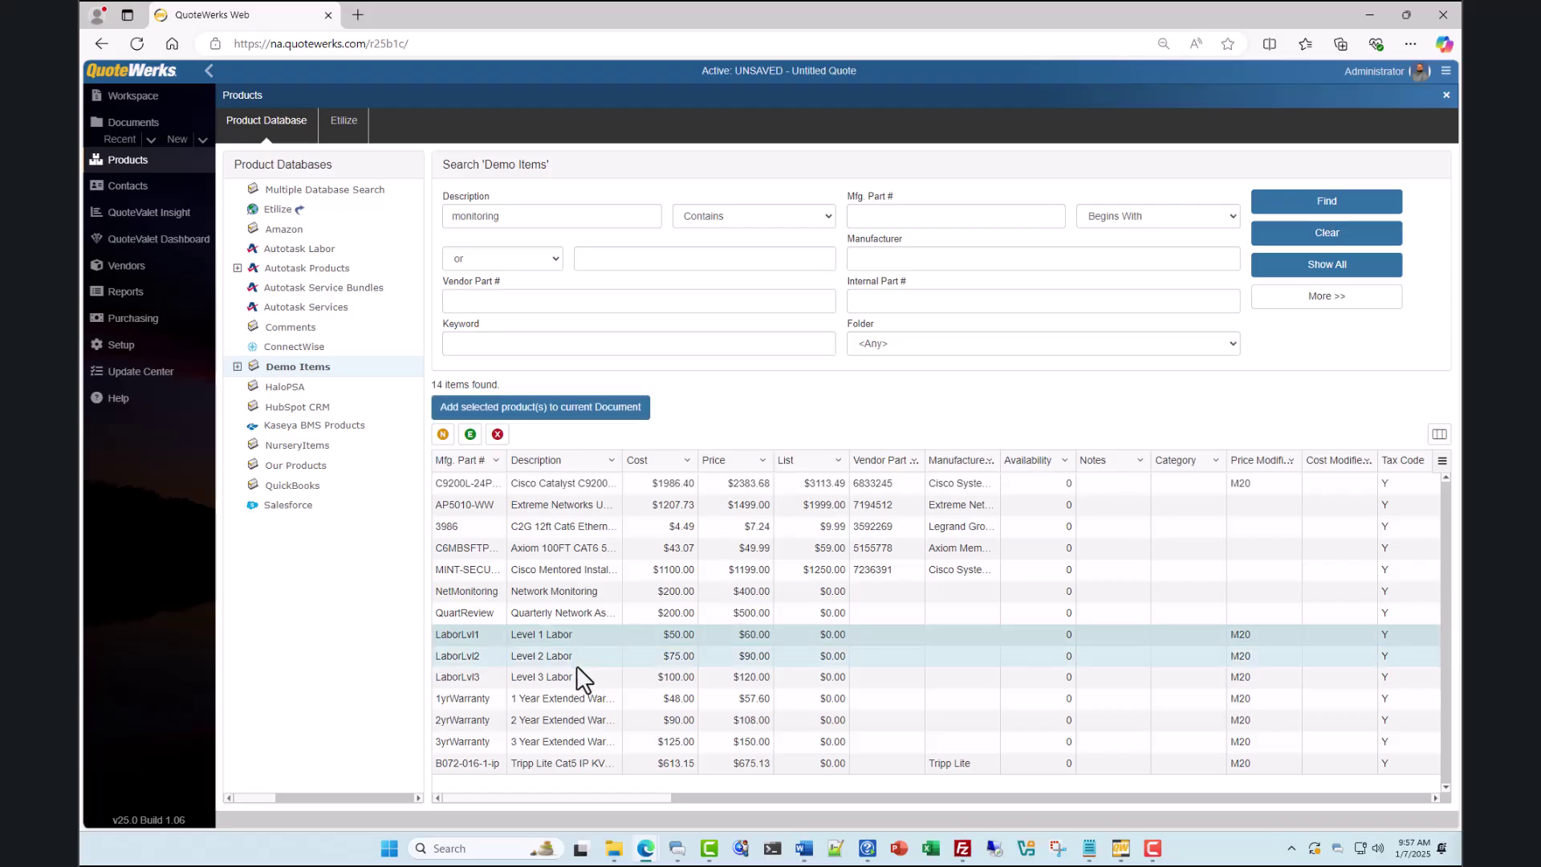
click(581, 763)
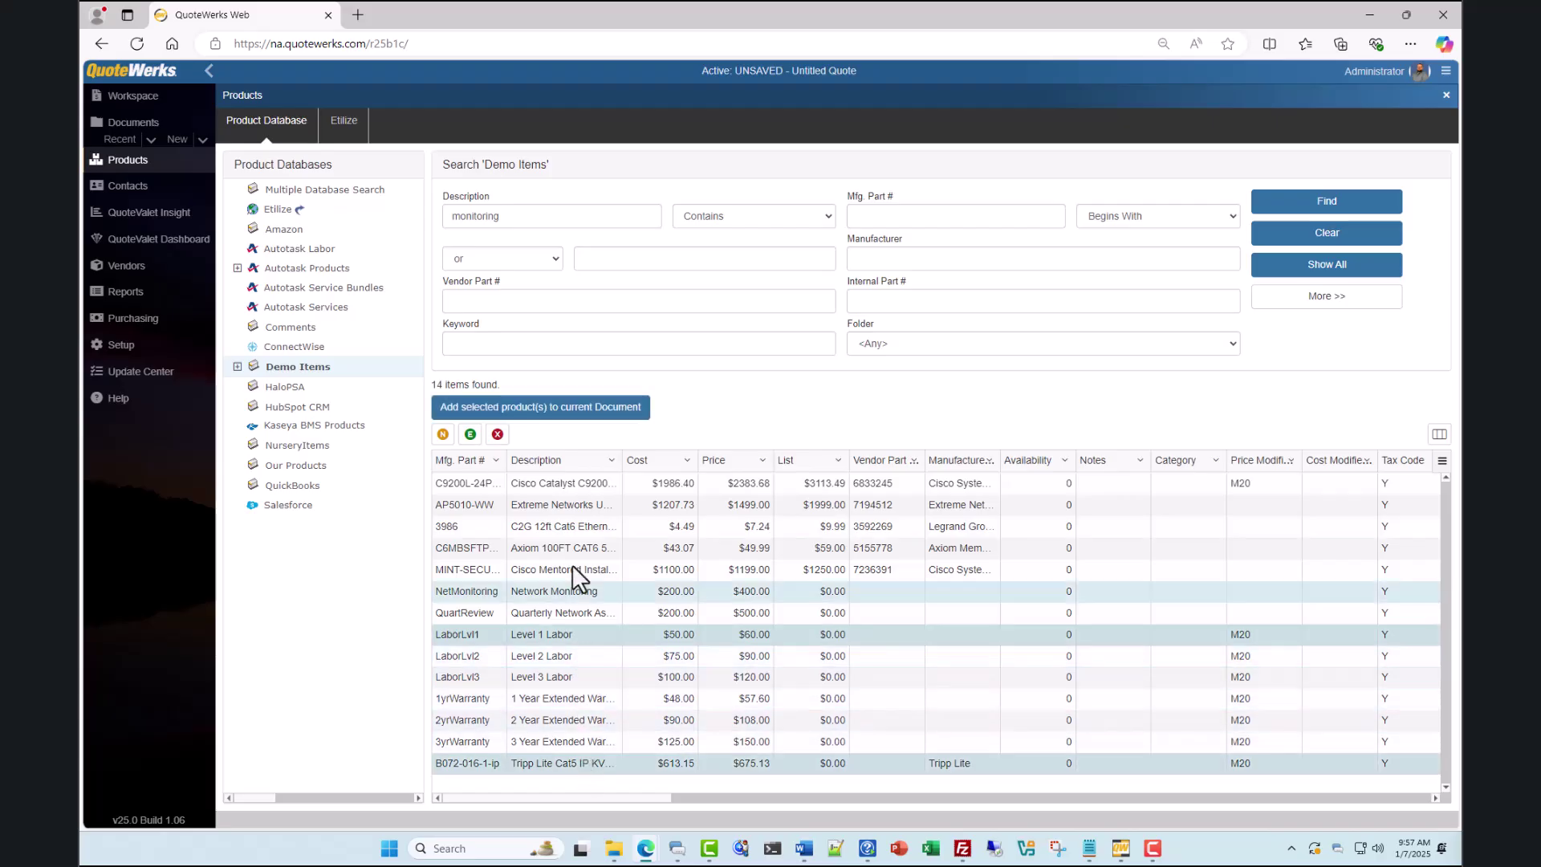
click(562, 407)
click(880, 304)
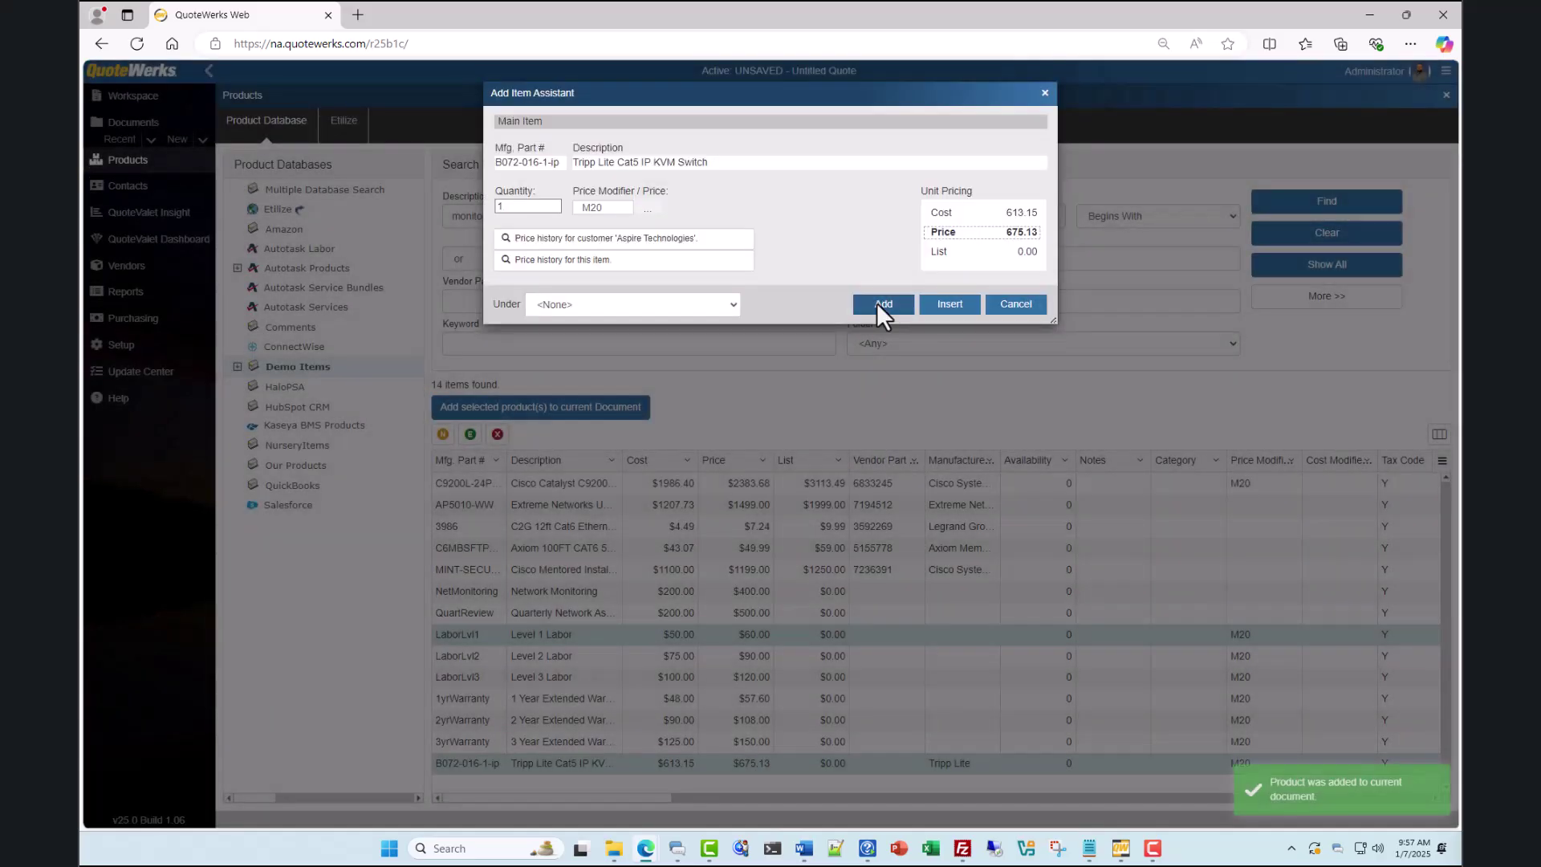
click(879, 305)
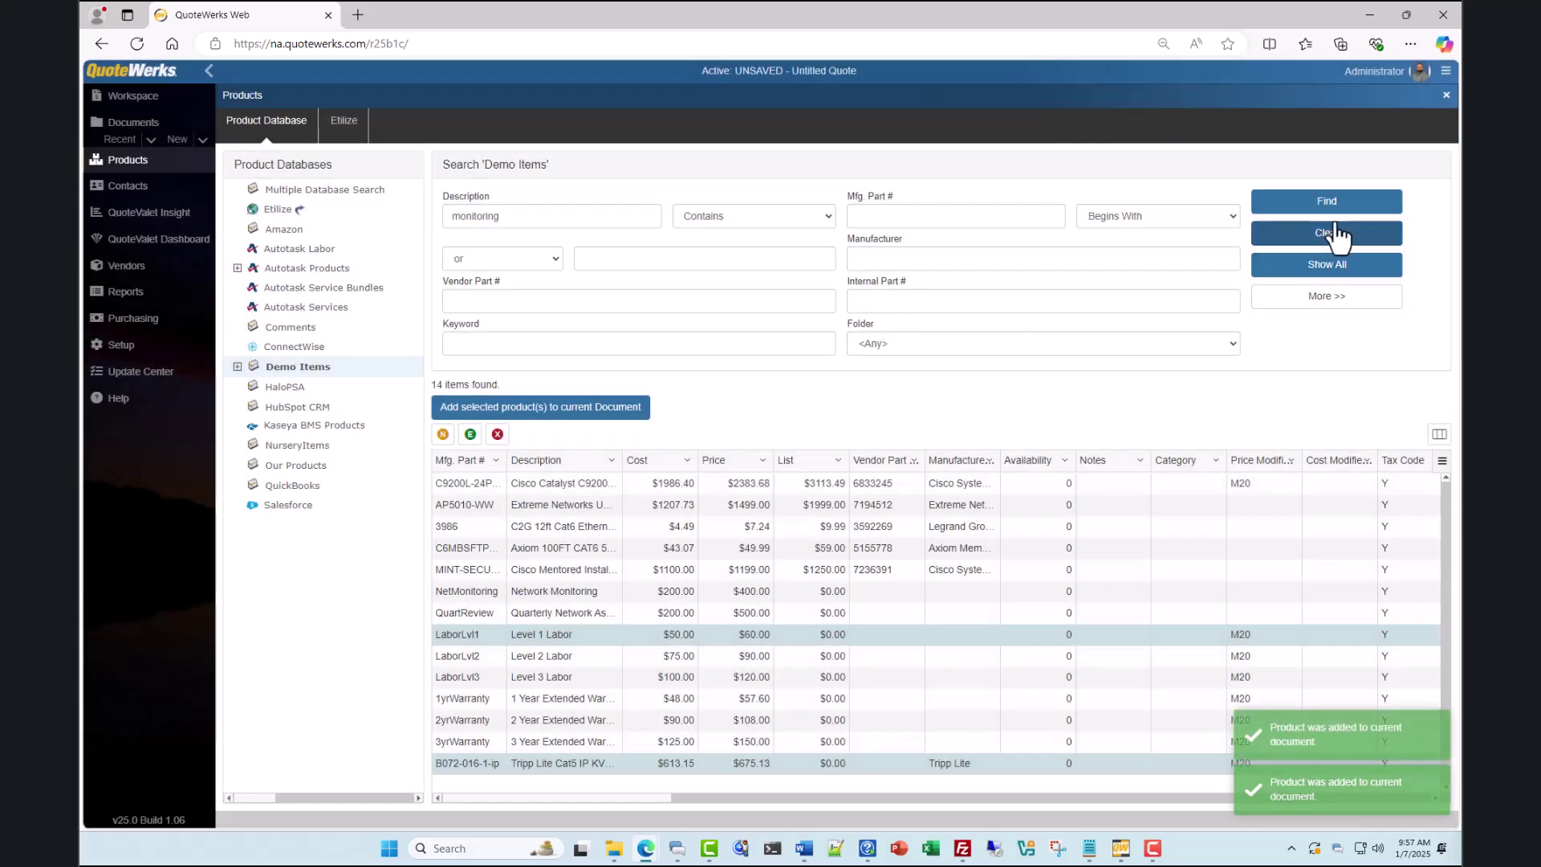
click(1443, 98)
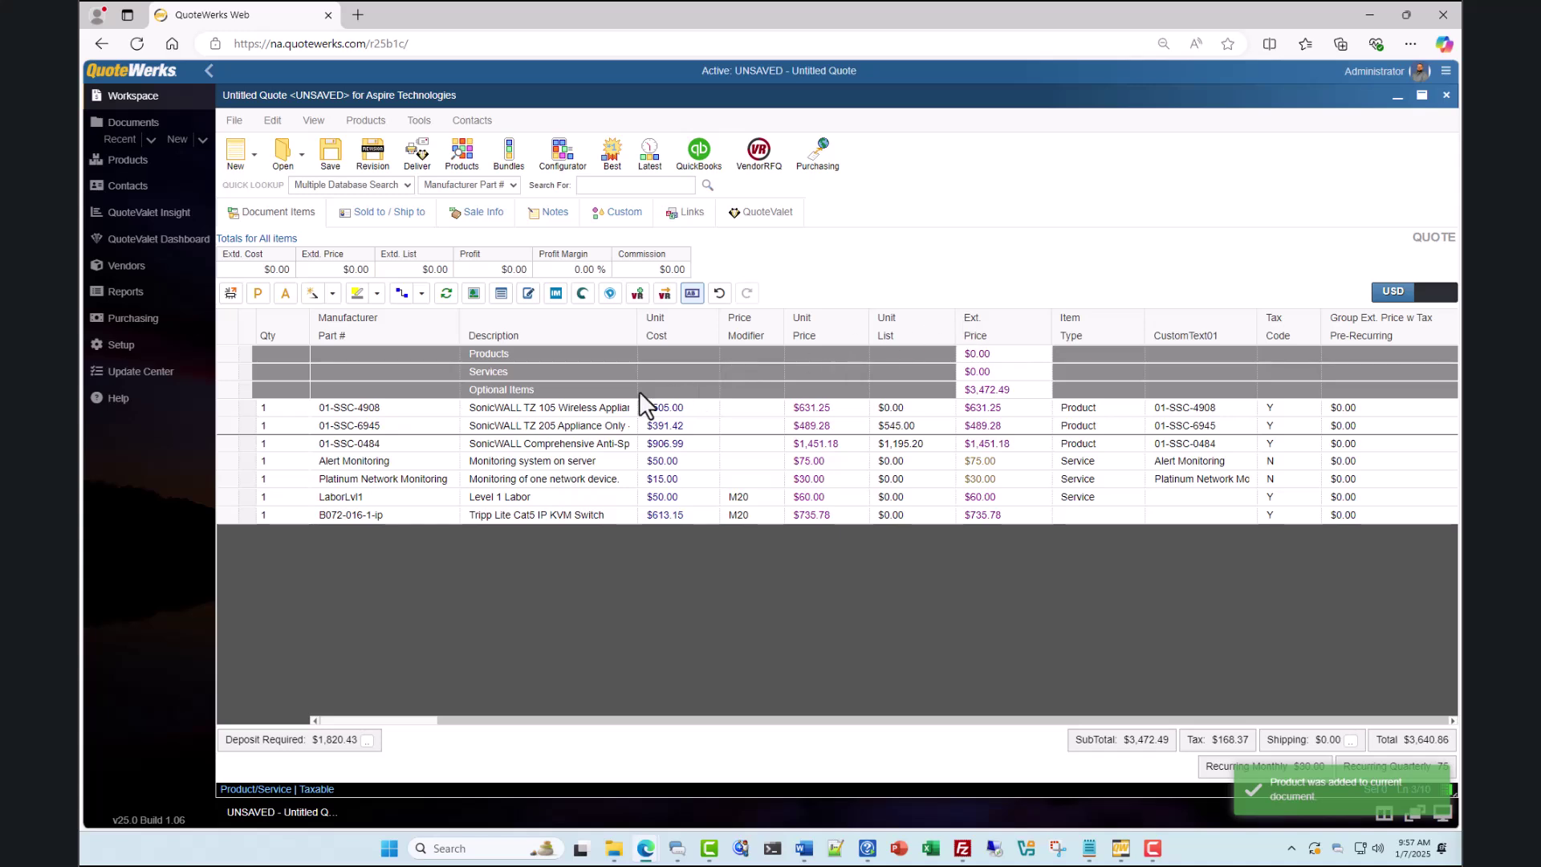
- Move 01-SSC-4908 and 01-SSC-6945 under Products, and 01-SSC-0484, Alert Monitoring and Platinum Network Monitoring under Services
click(287, 409)
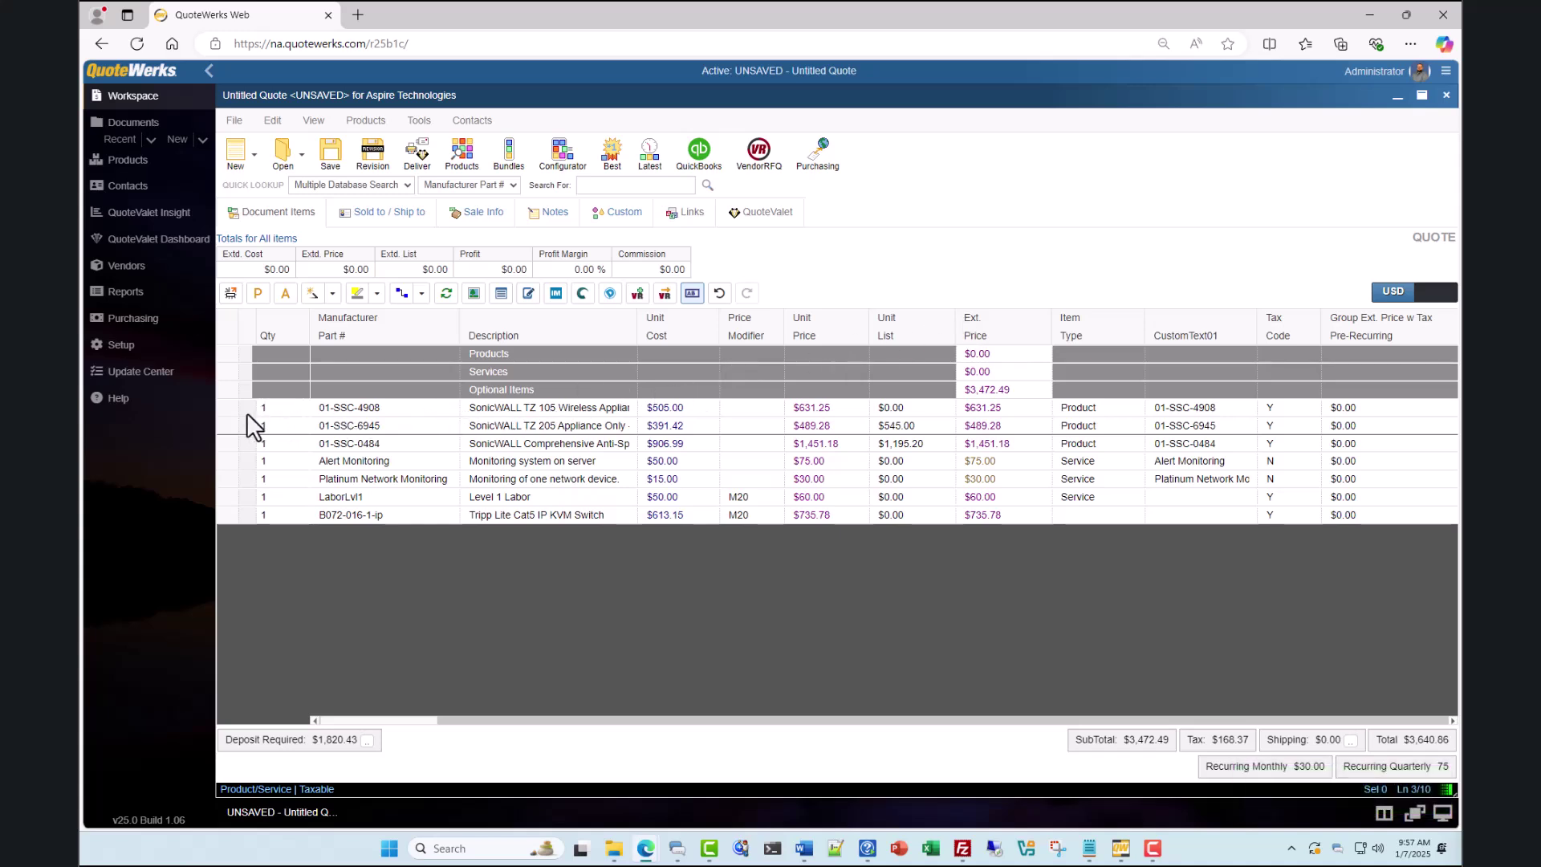
mouse_move(223, 406)
mouse_down()
mouse_move(231, 428)
mouse_move(228, 353)
mouse_move(231, 407)
mouse_up()
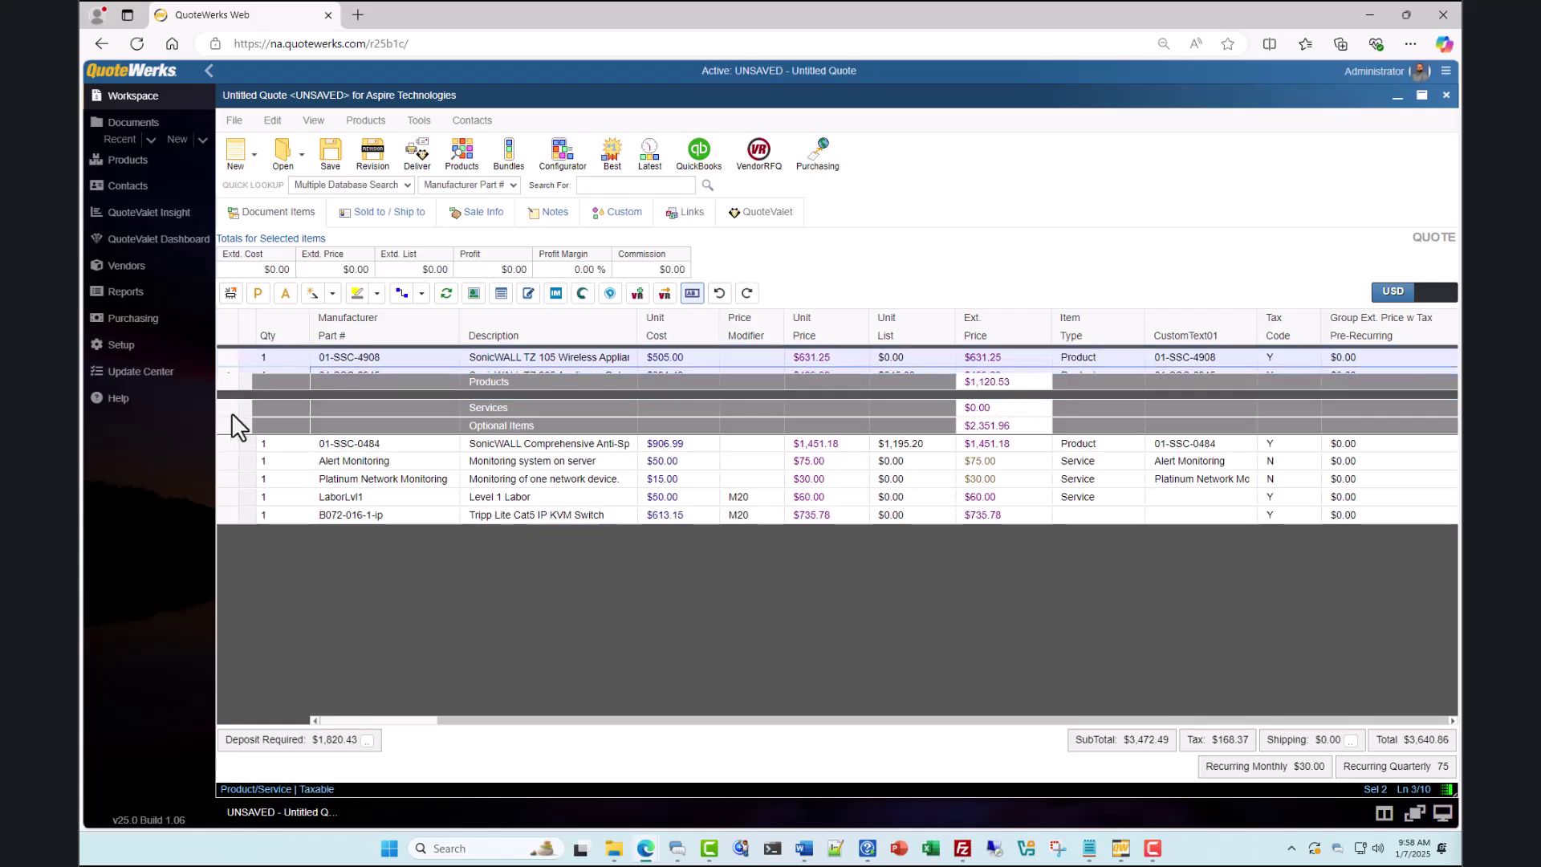
click(229, 445)
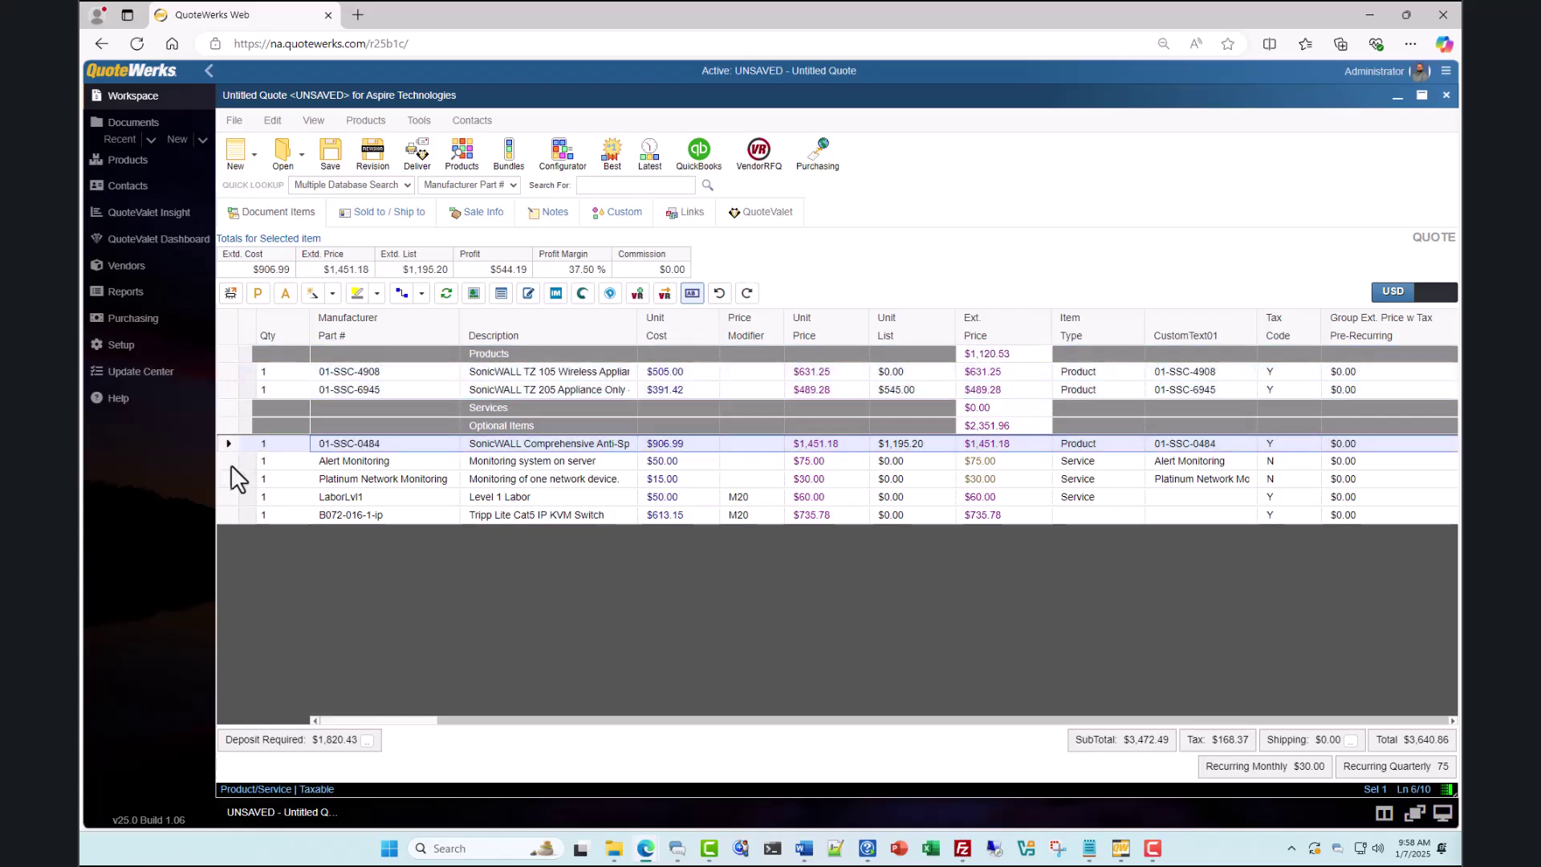
drag(230, 480, 226, 426)
click(342, 570)
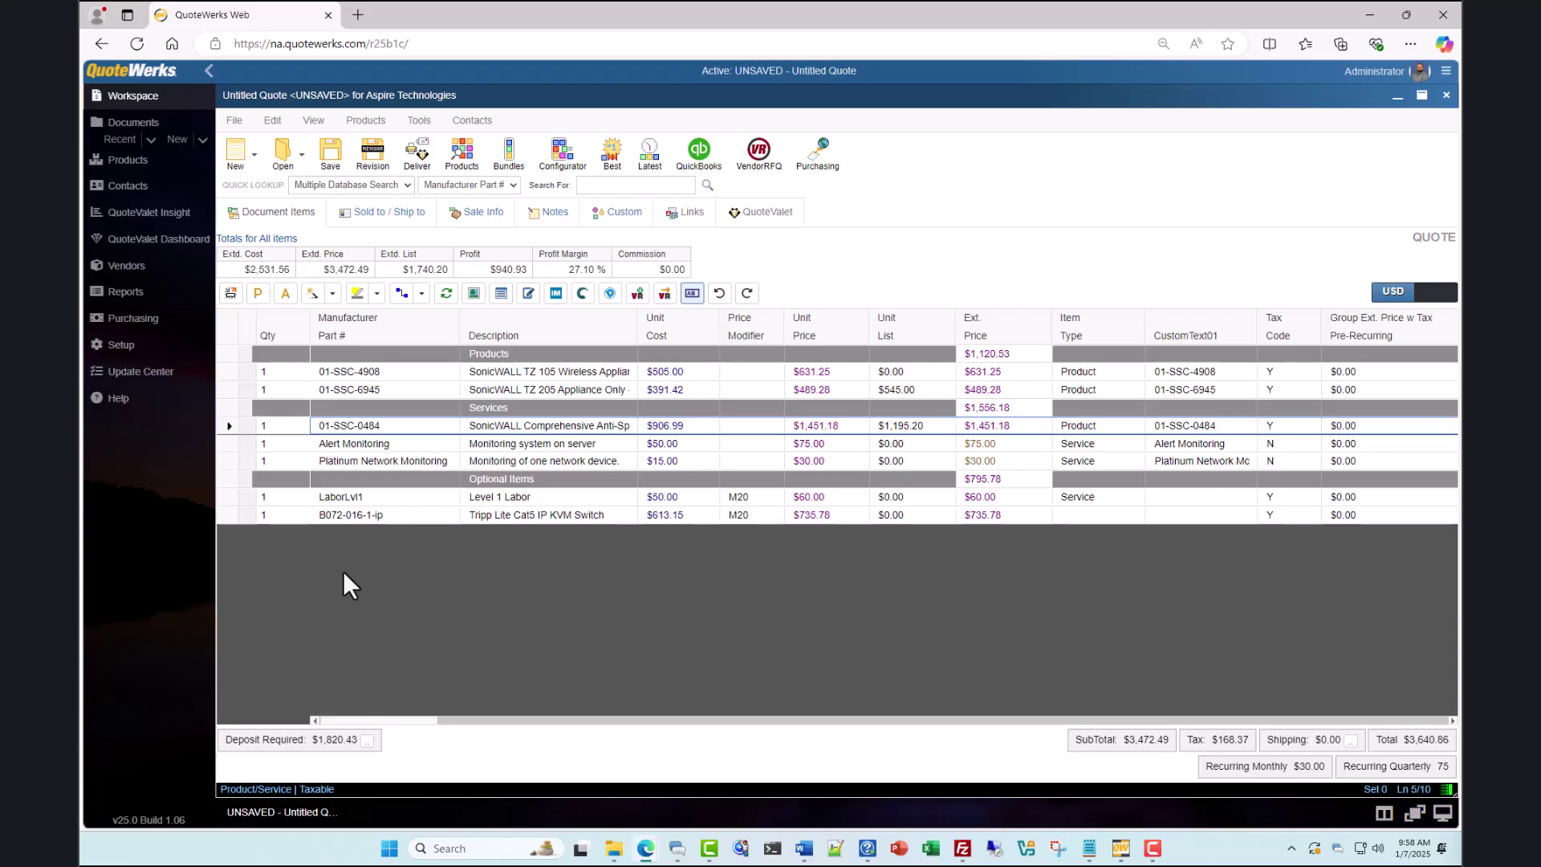
- Save the quote as "Network Equipment - Aspire Technologies - January 07, 2025" with the Autotask integration options enabled
click(342, 169)
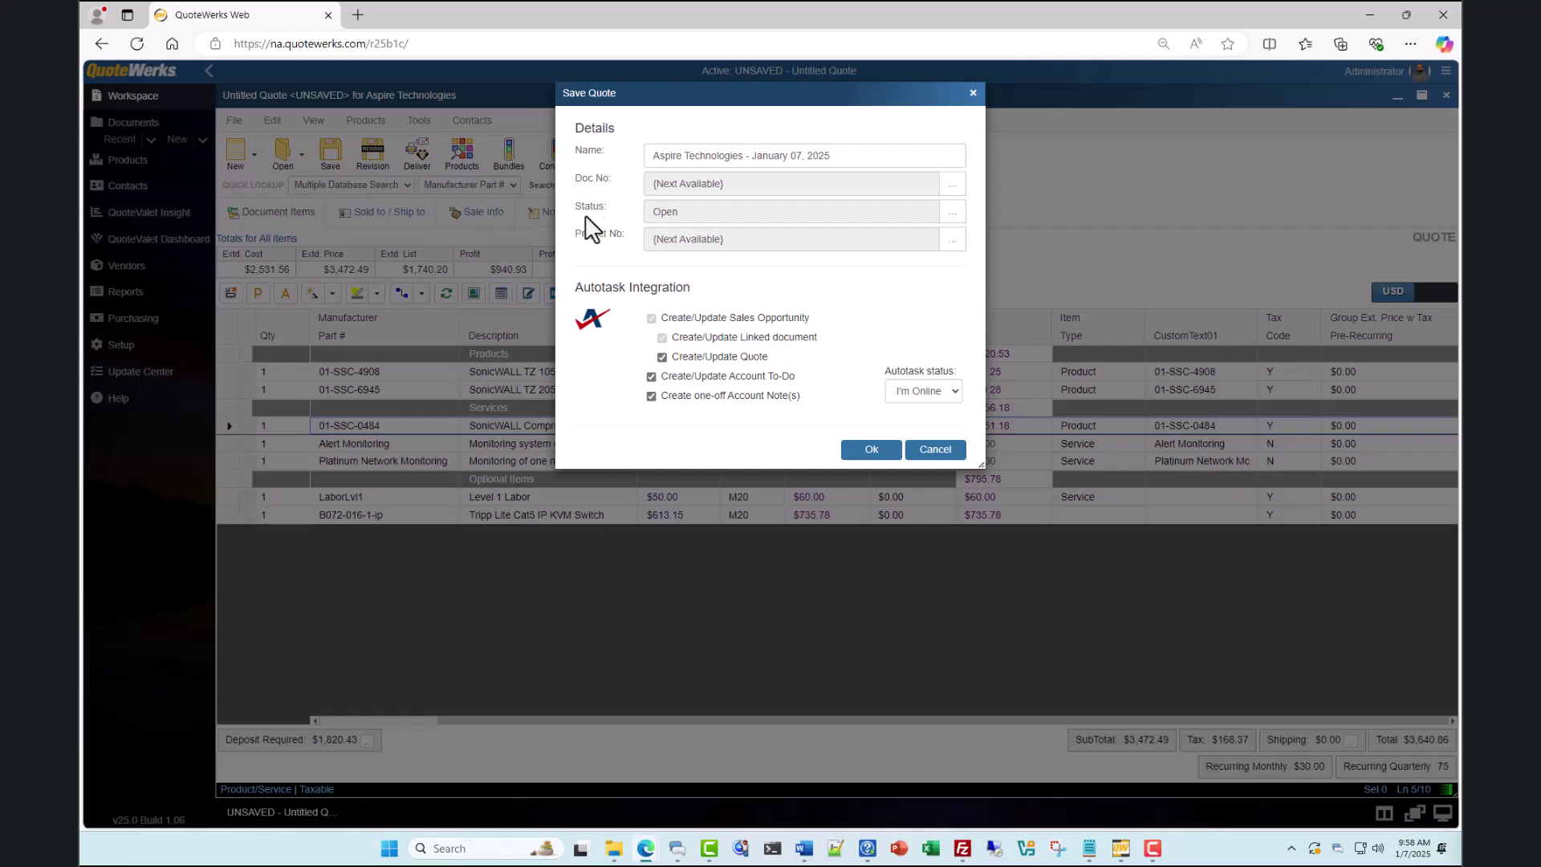
click(654, 157)
text(Te)
text(twork Equip)
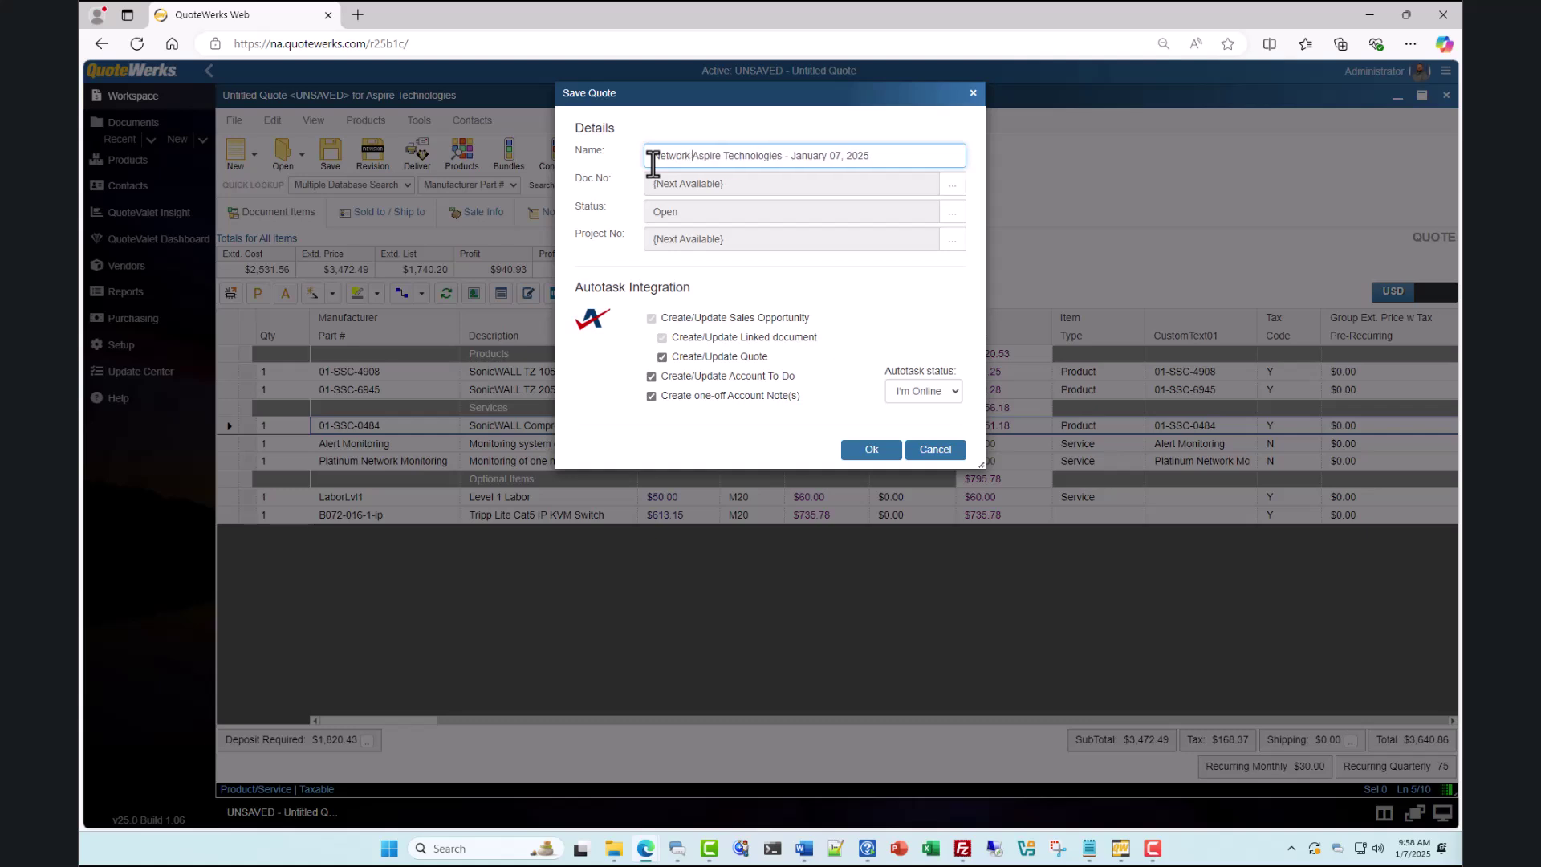
text(ment)
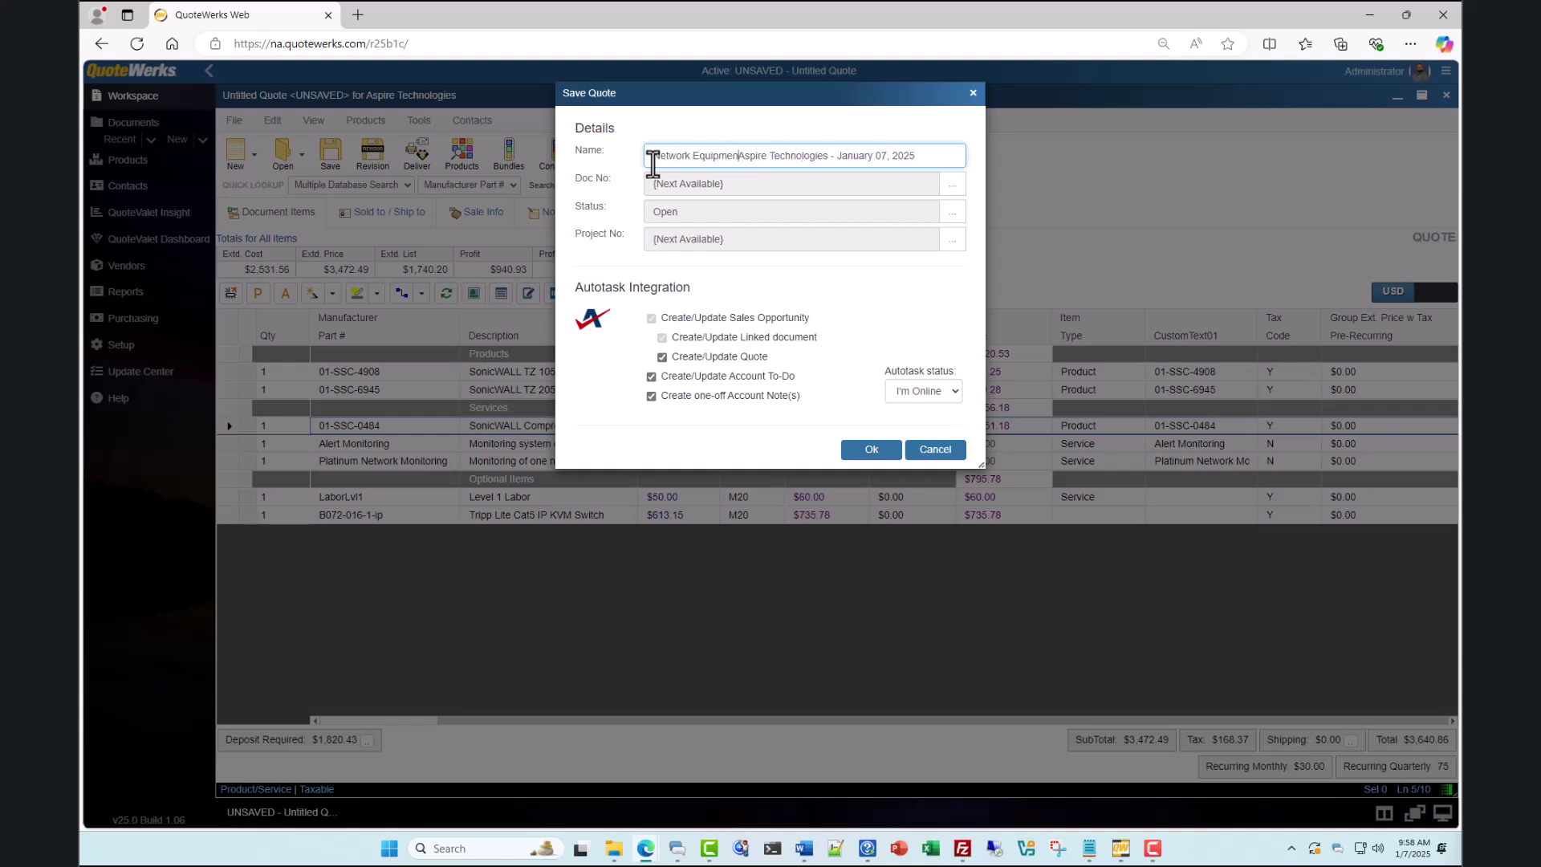
text( -)
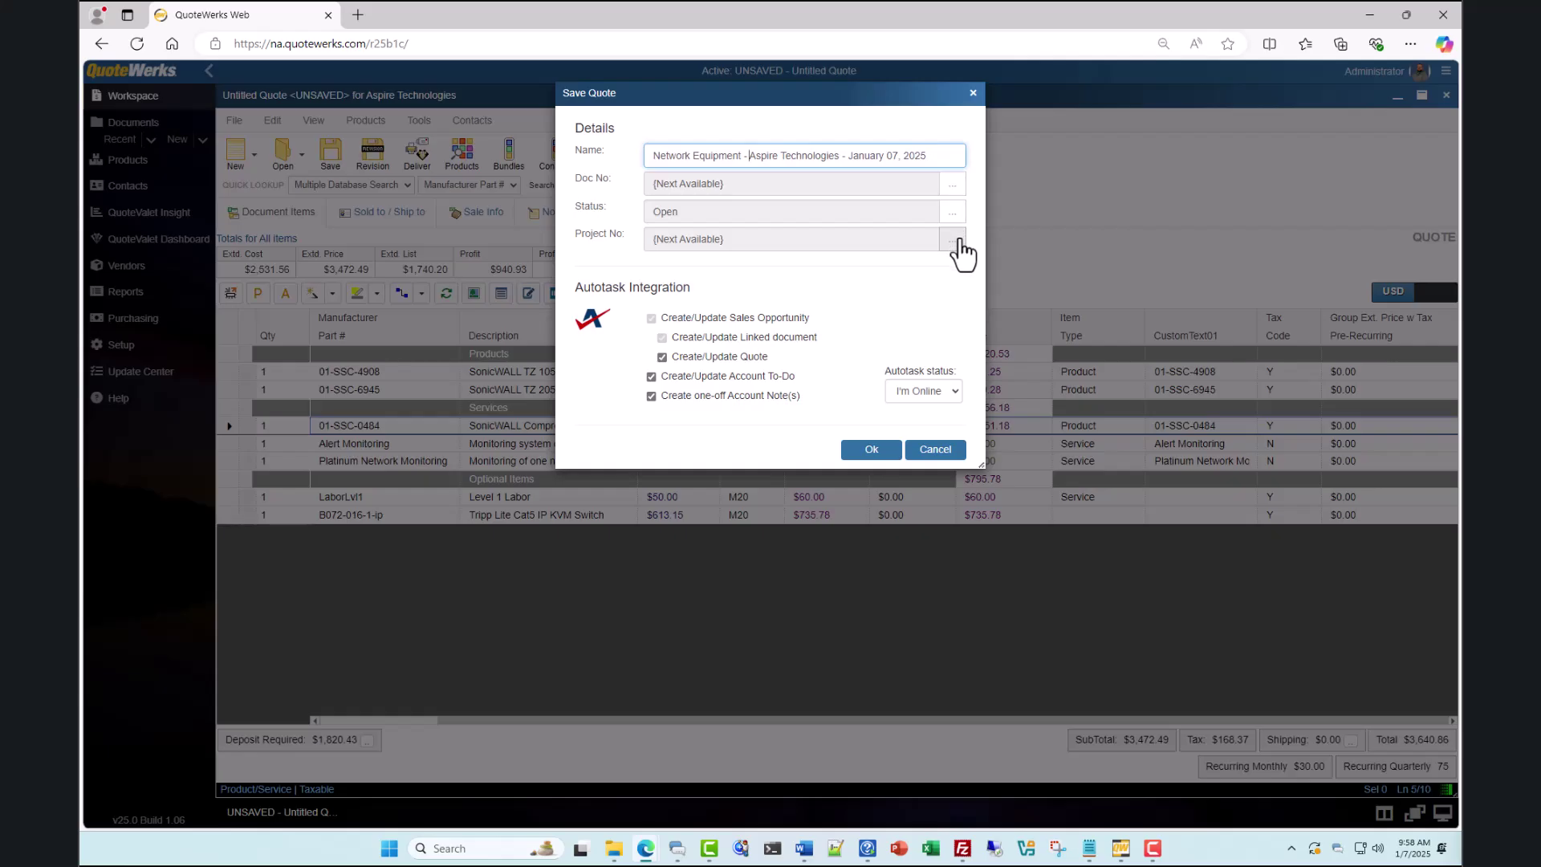
click(875, 451)
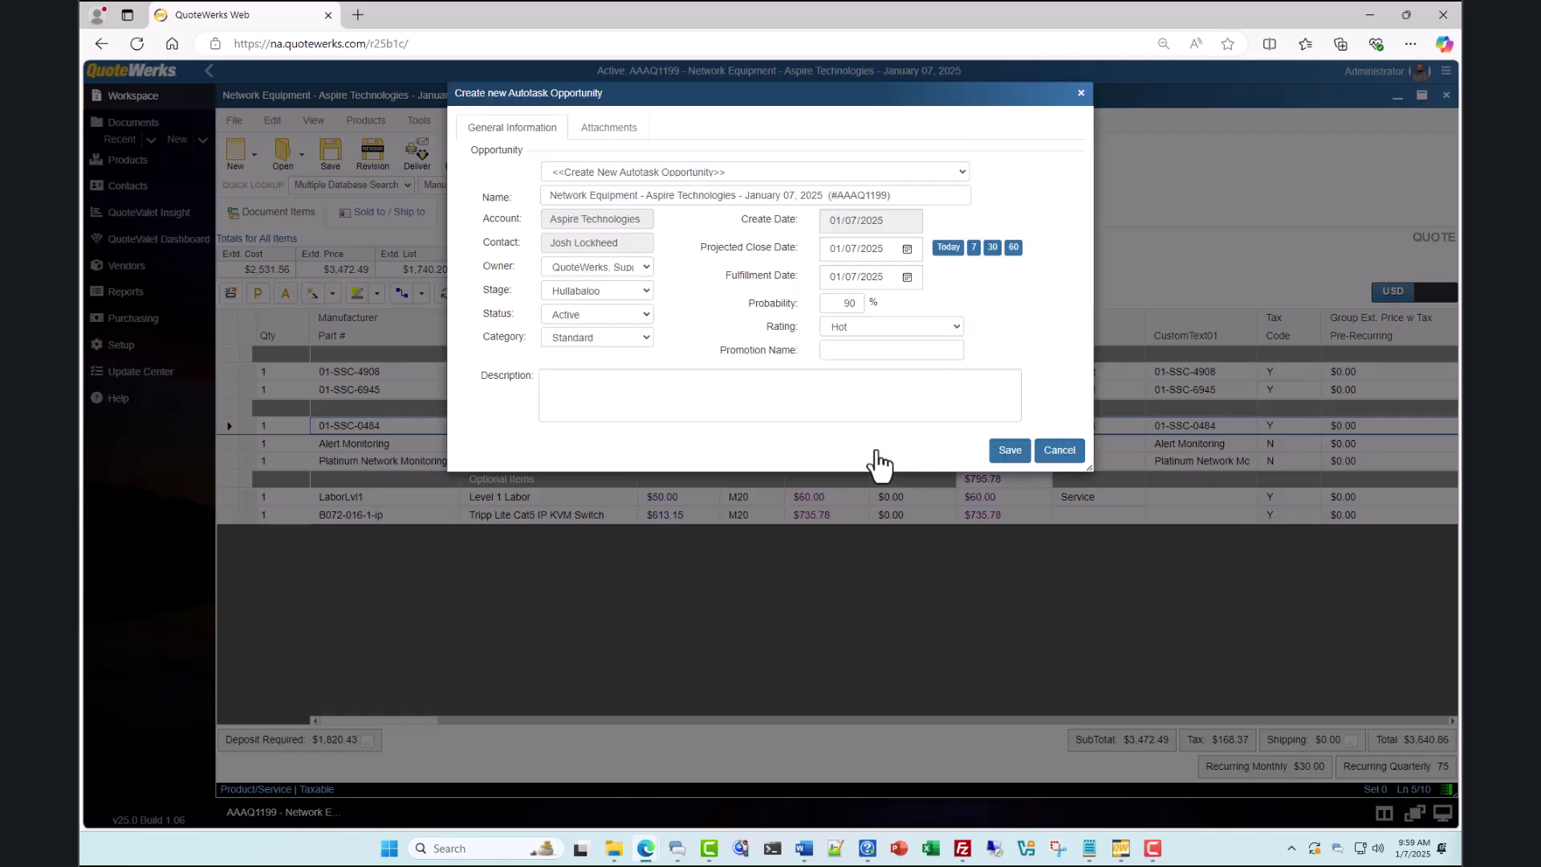
- For a new Autotask opportunity, set the stage to Stage 2 Qualification and the projected close date to 01/17/2025
click(960, 174)
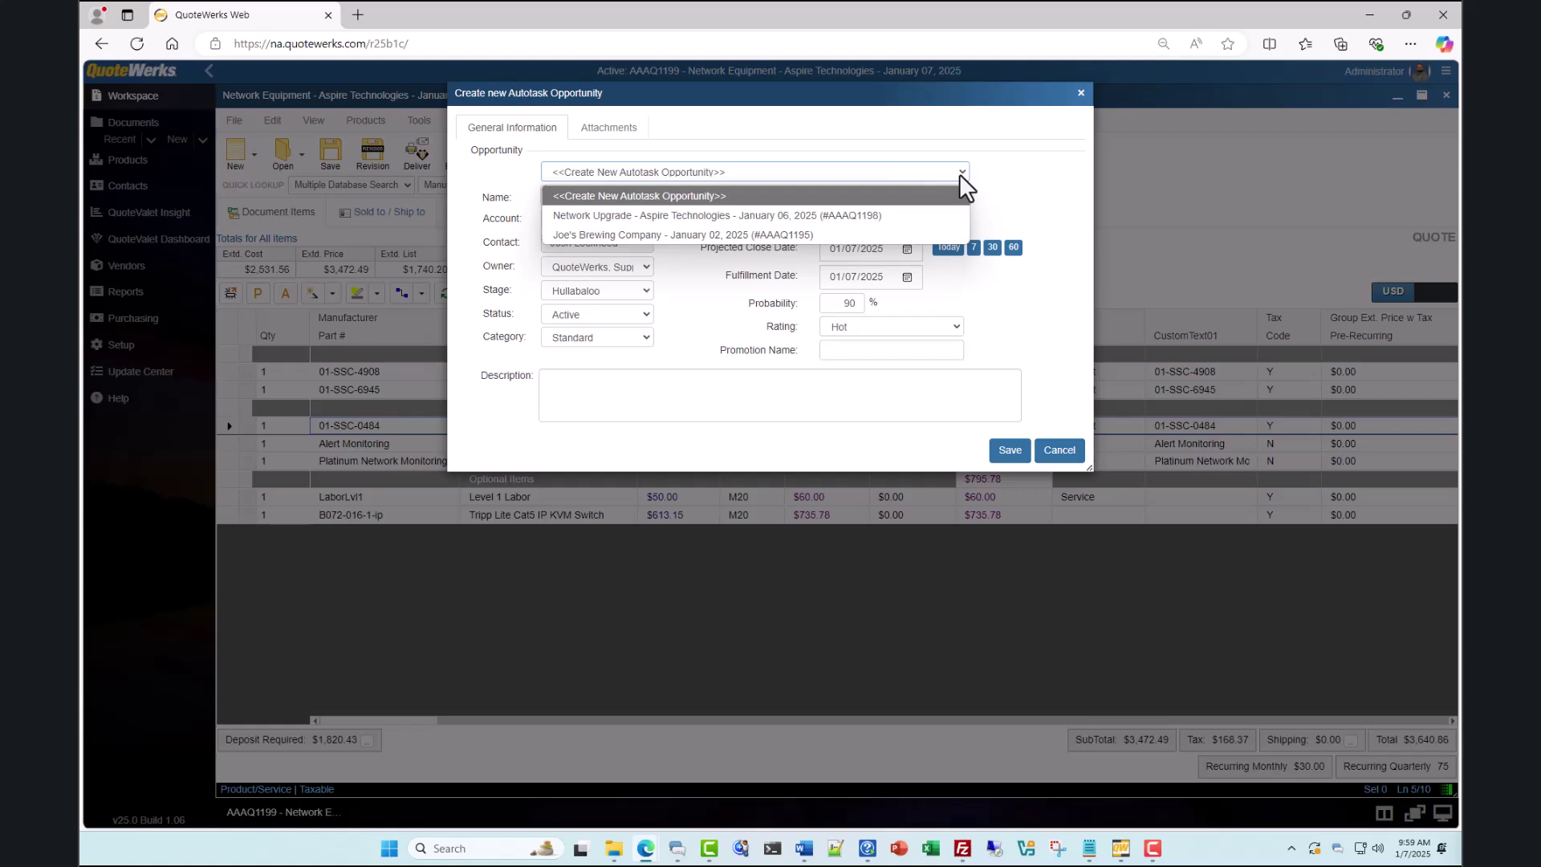
click(960, 174)
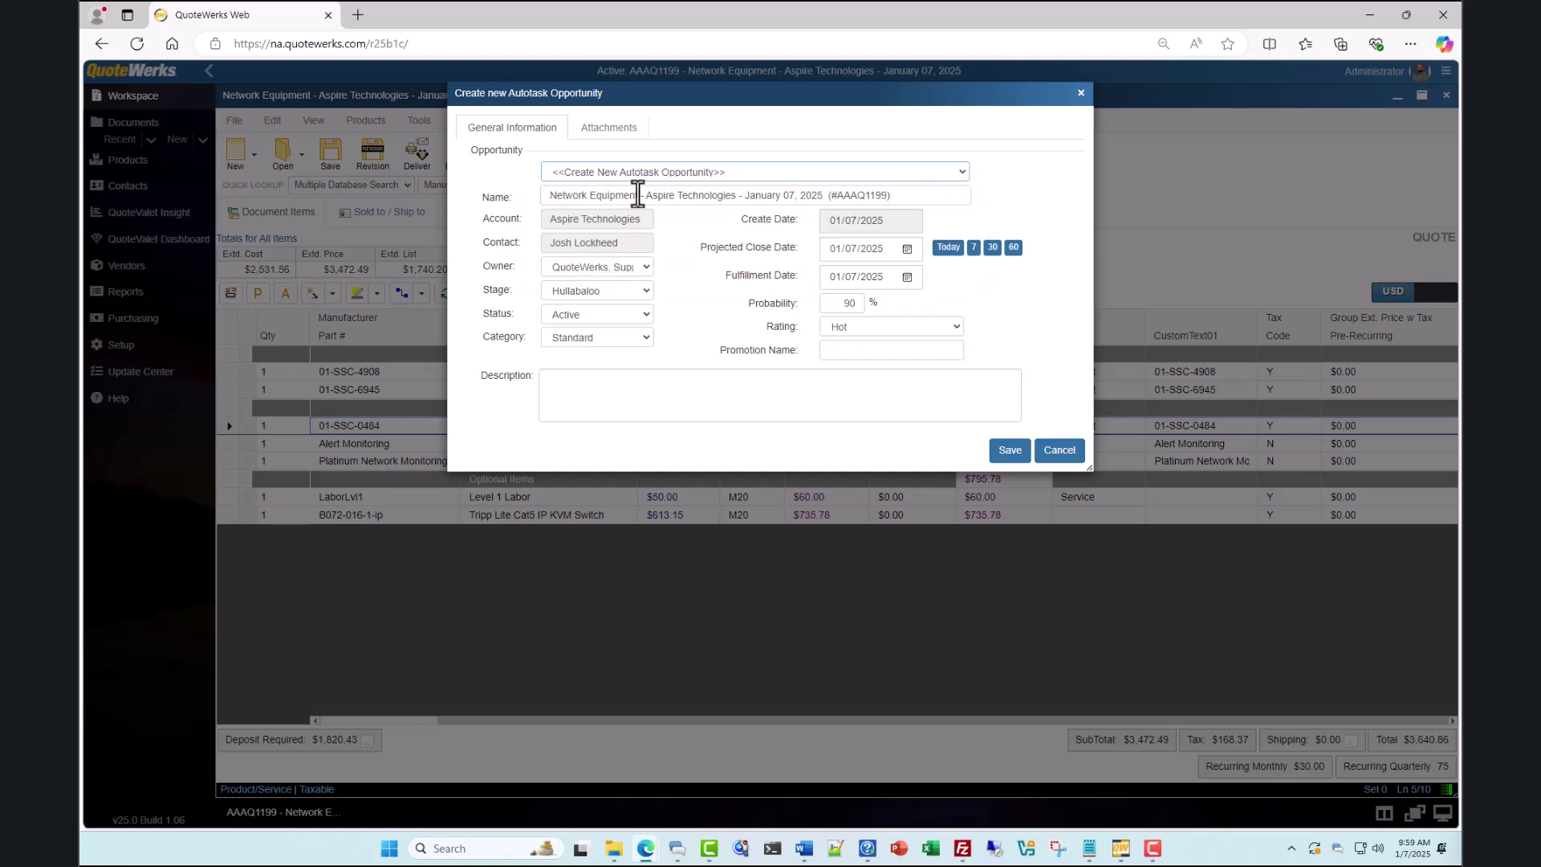
drag(544, 196, 986, 231)
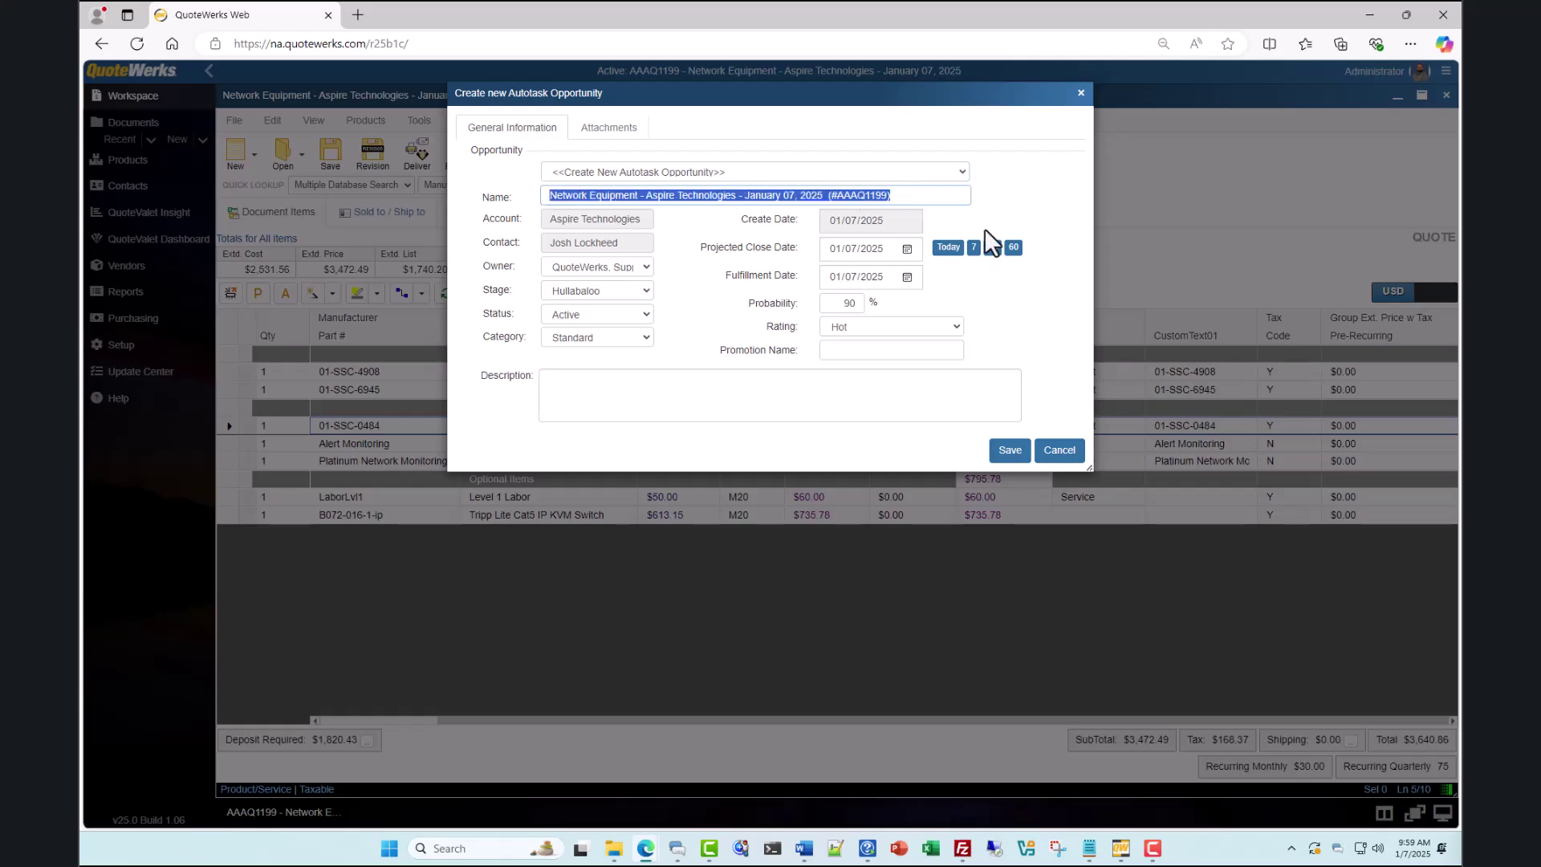
click(984, 228)
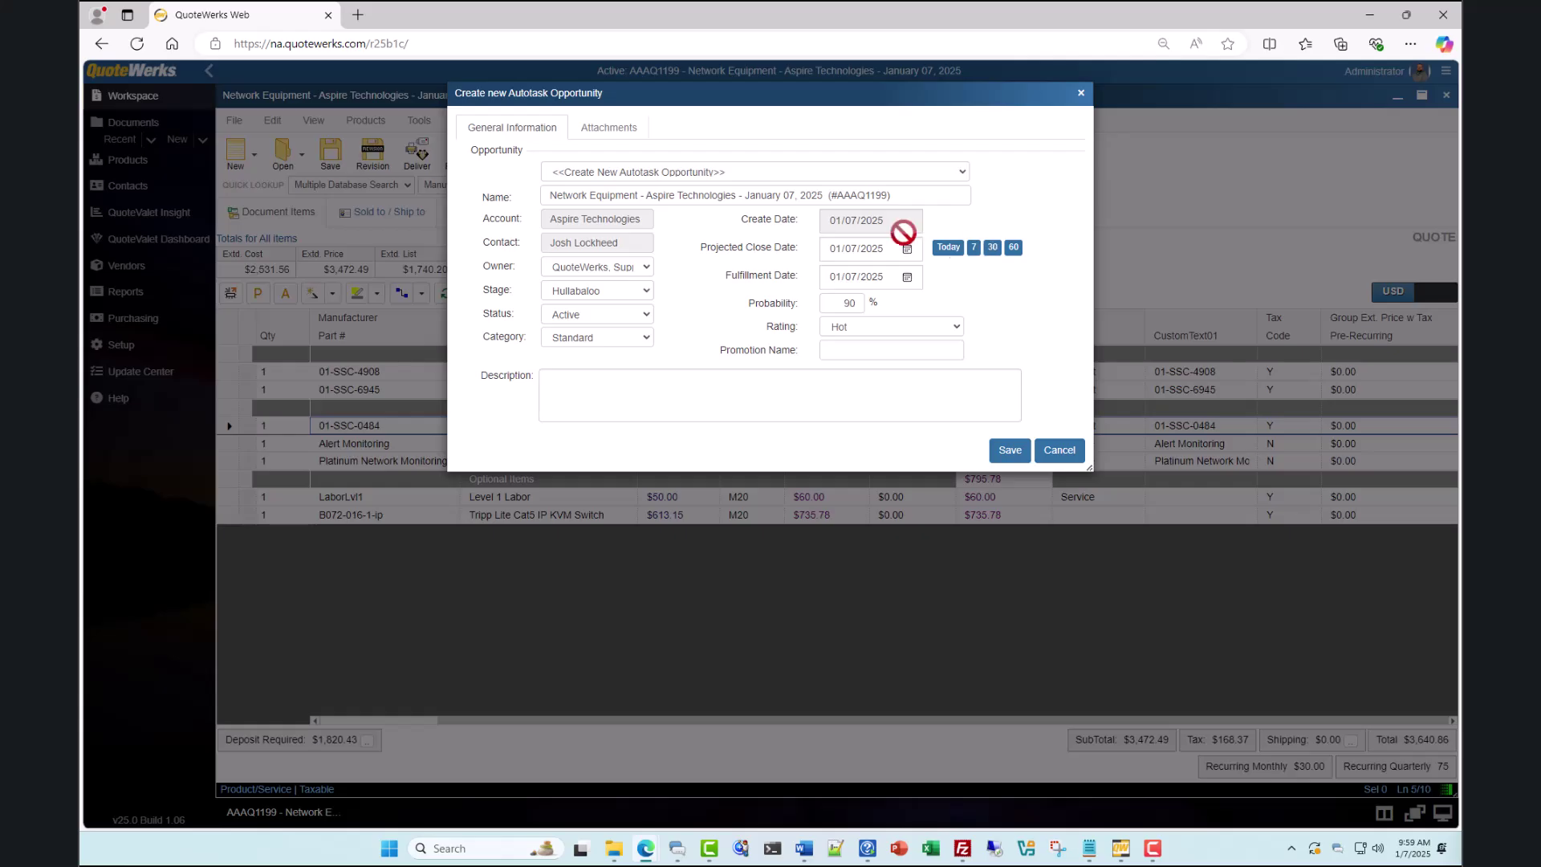
click(644, 293)
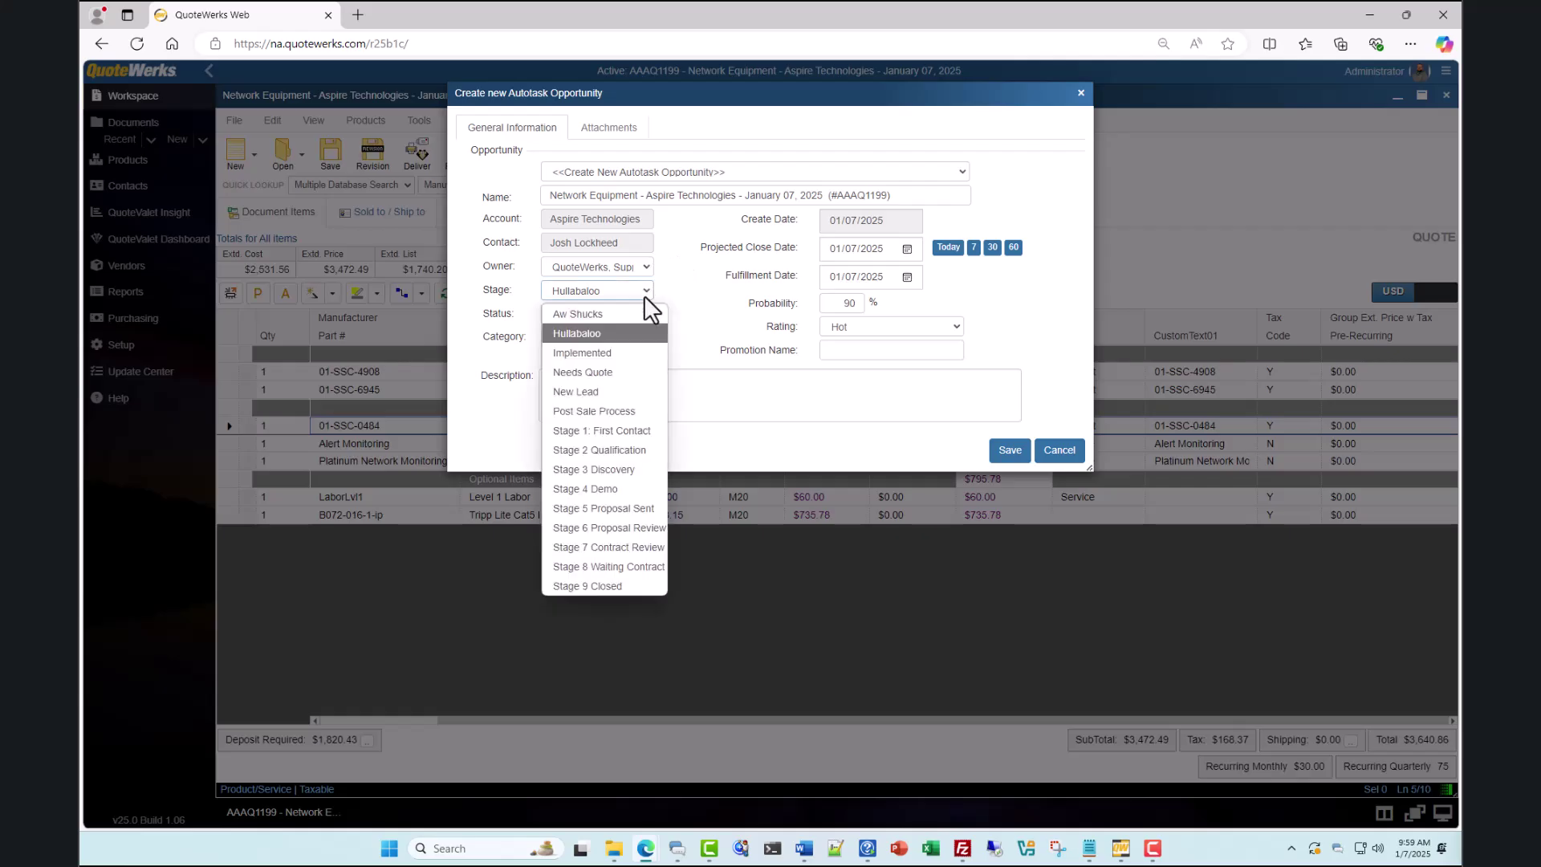
click(633, 448)
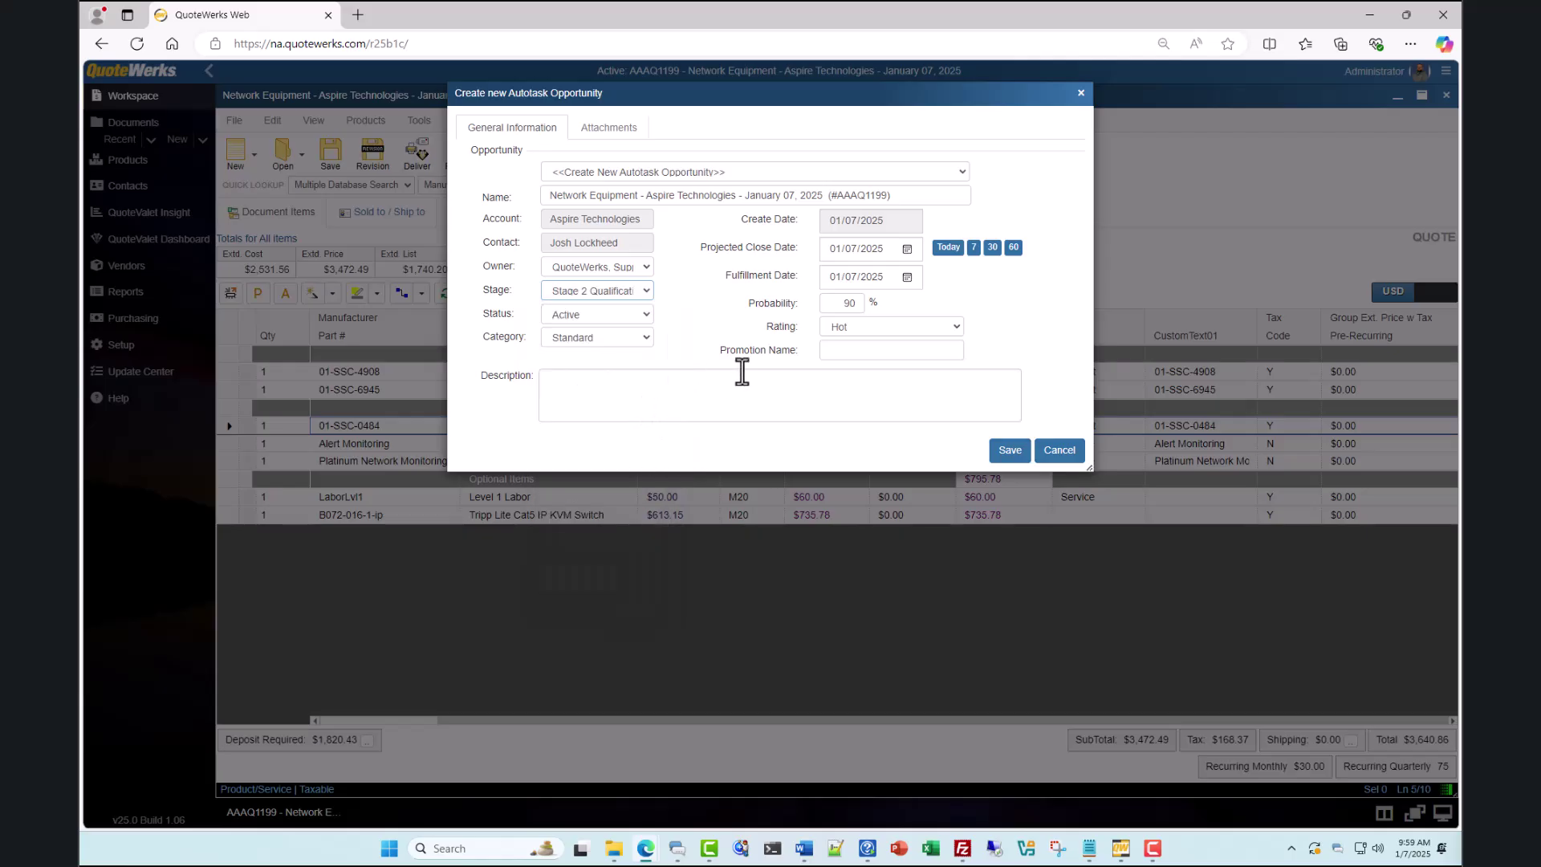
click(907, 249)
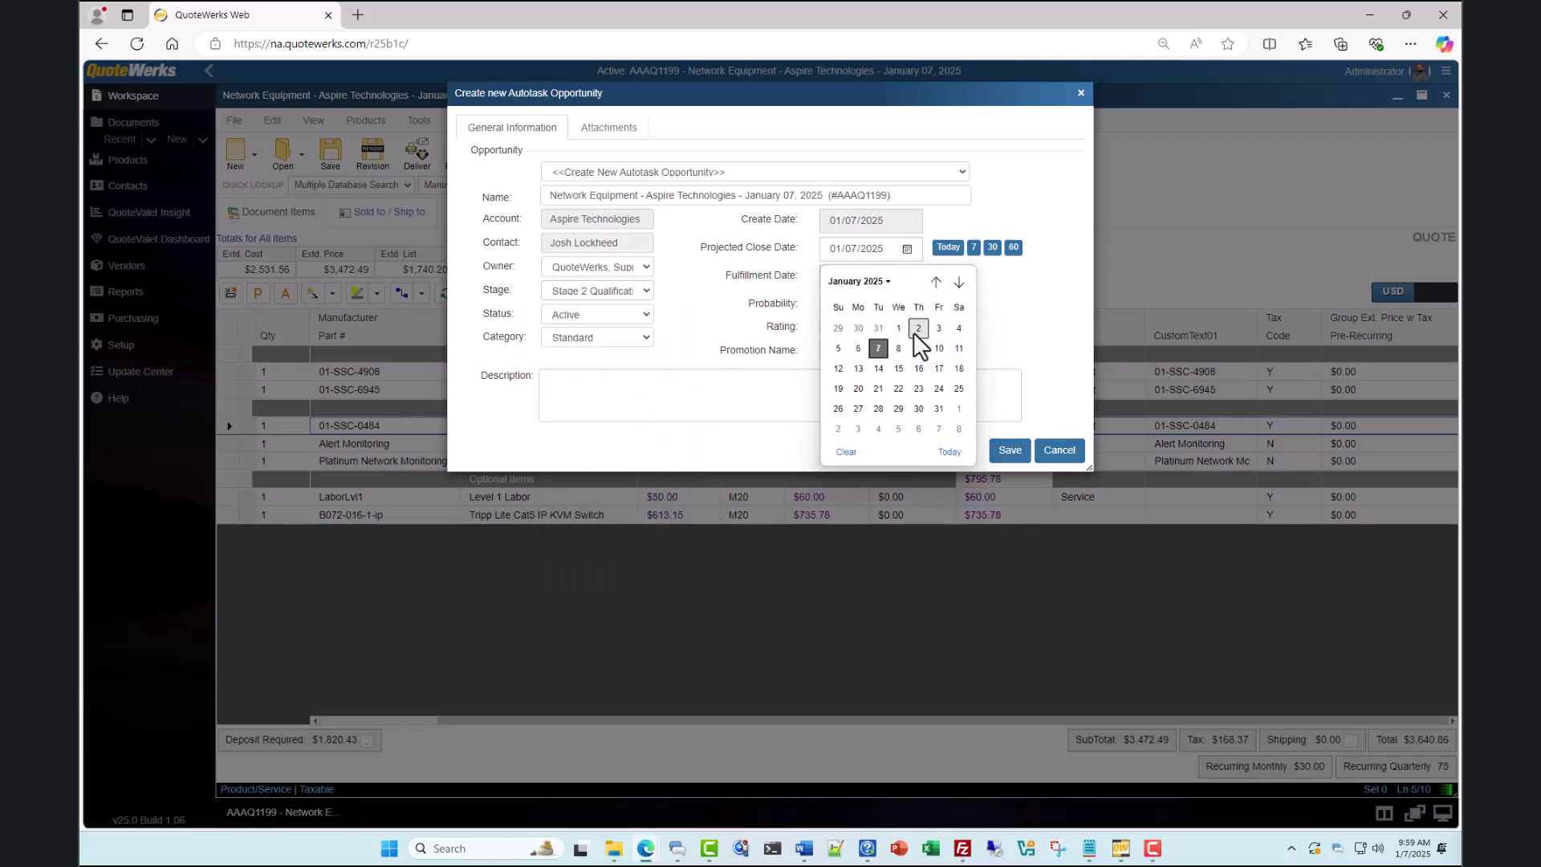
click(939, 368)
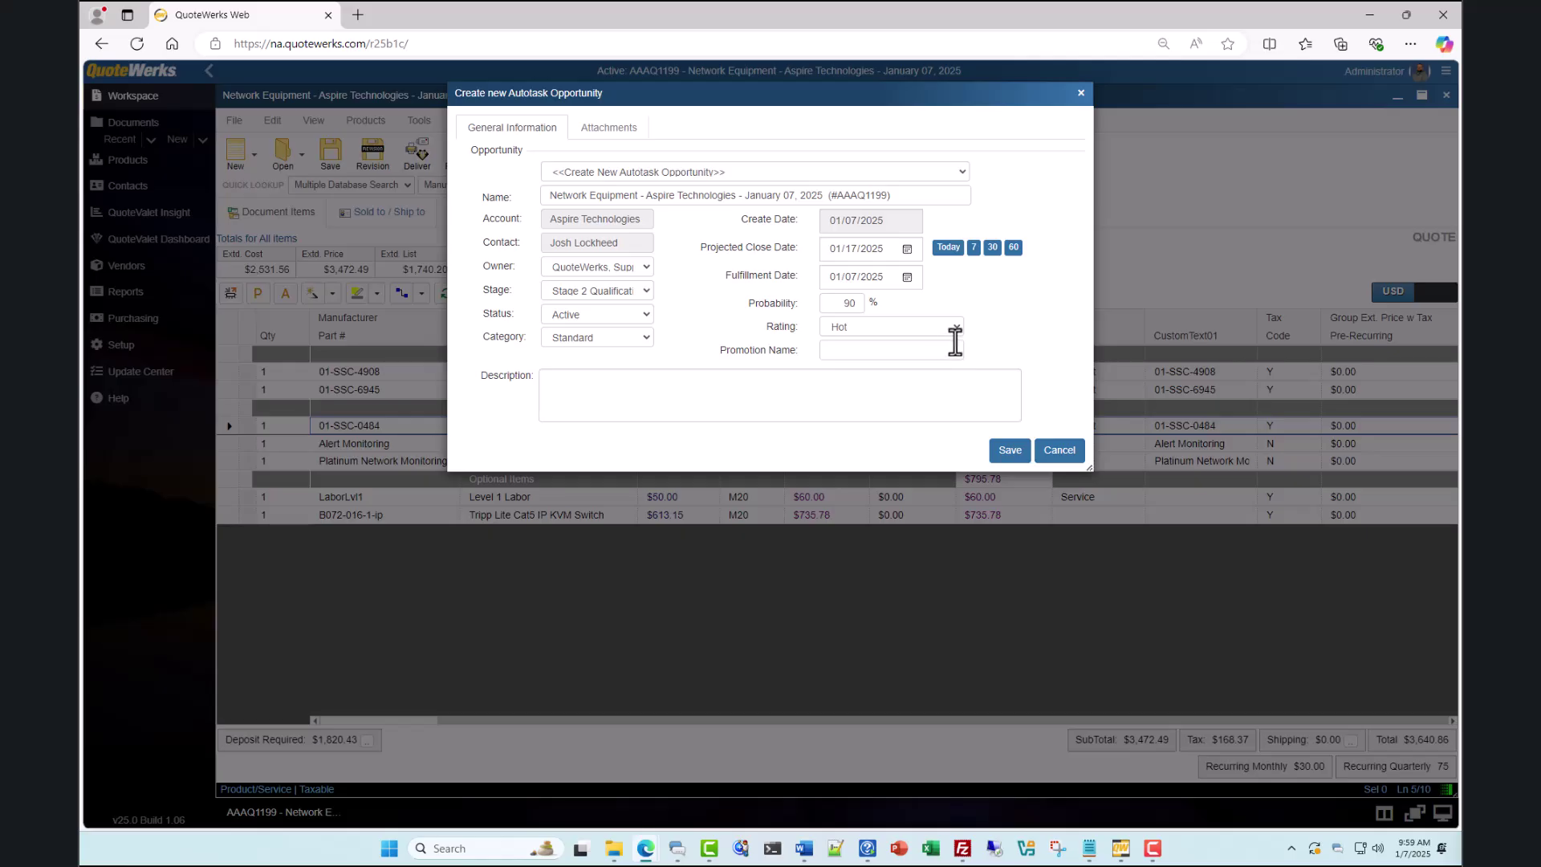
- Enter "Lead from IT Nation 2024." as the opportunity description and save the opportunity
click(939, 376)
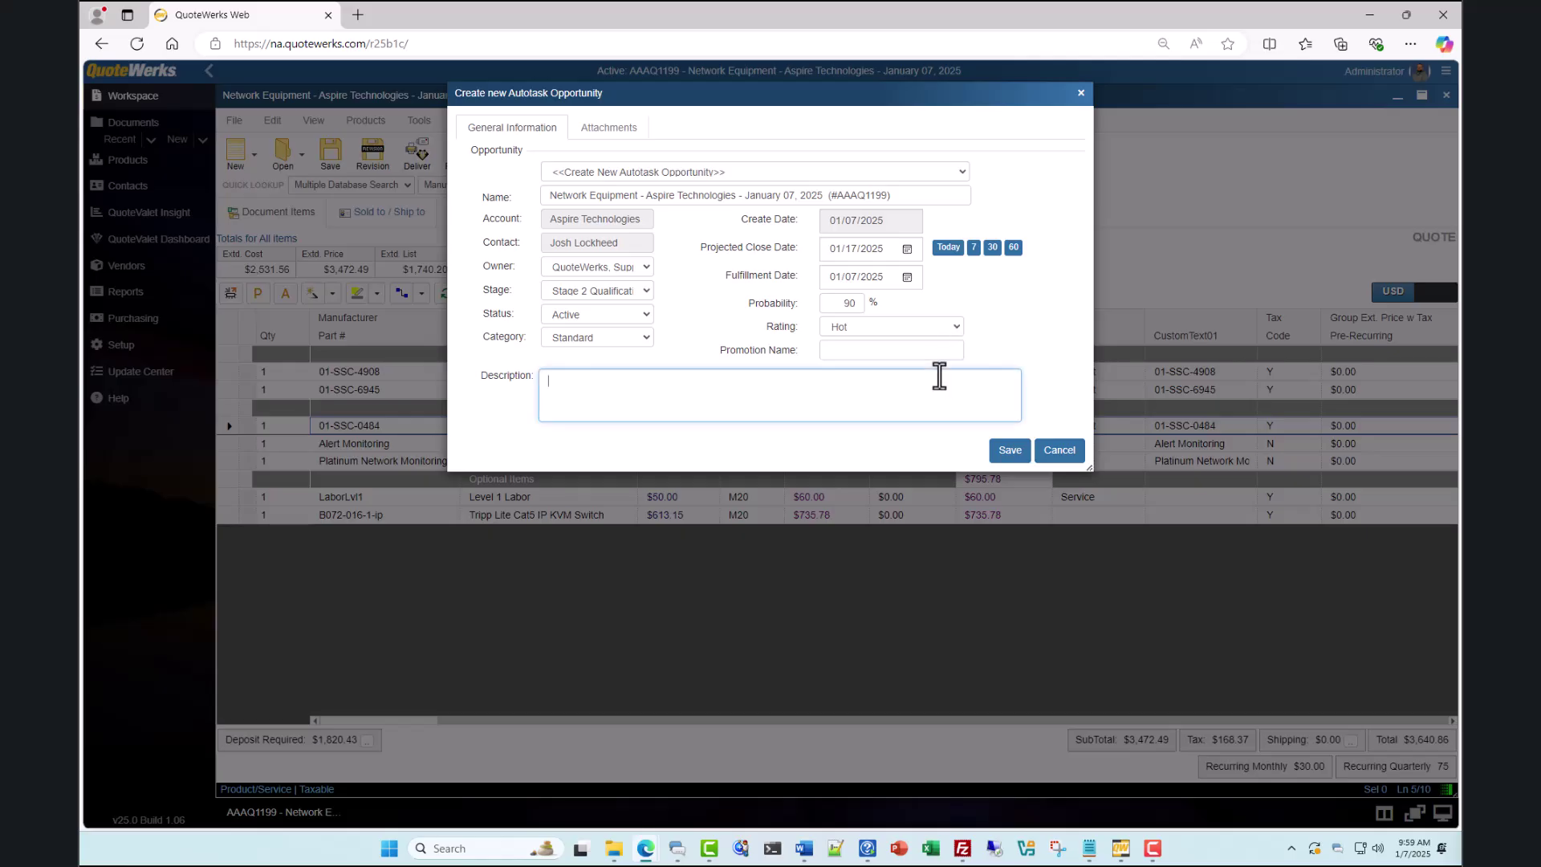
text(Lead from IT Nation 2024)
click(1016, 444)
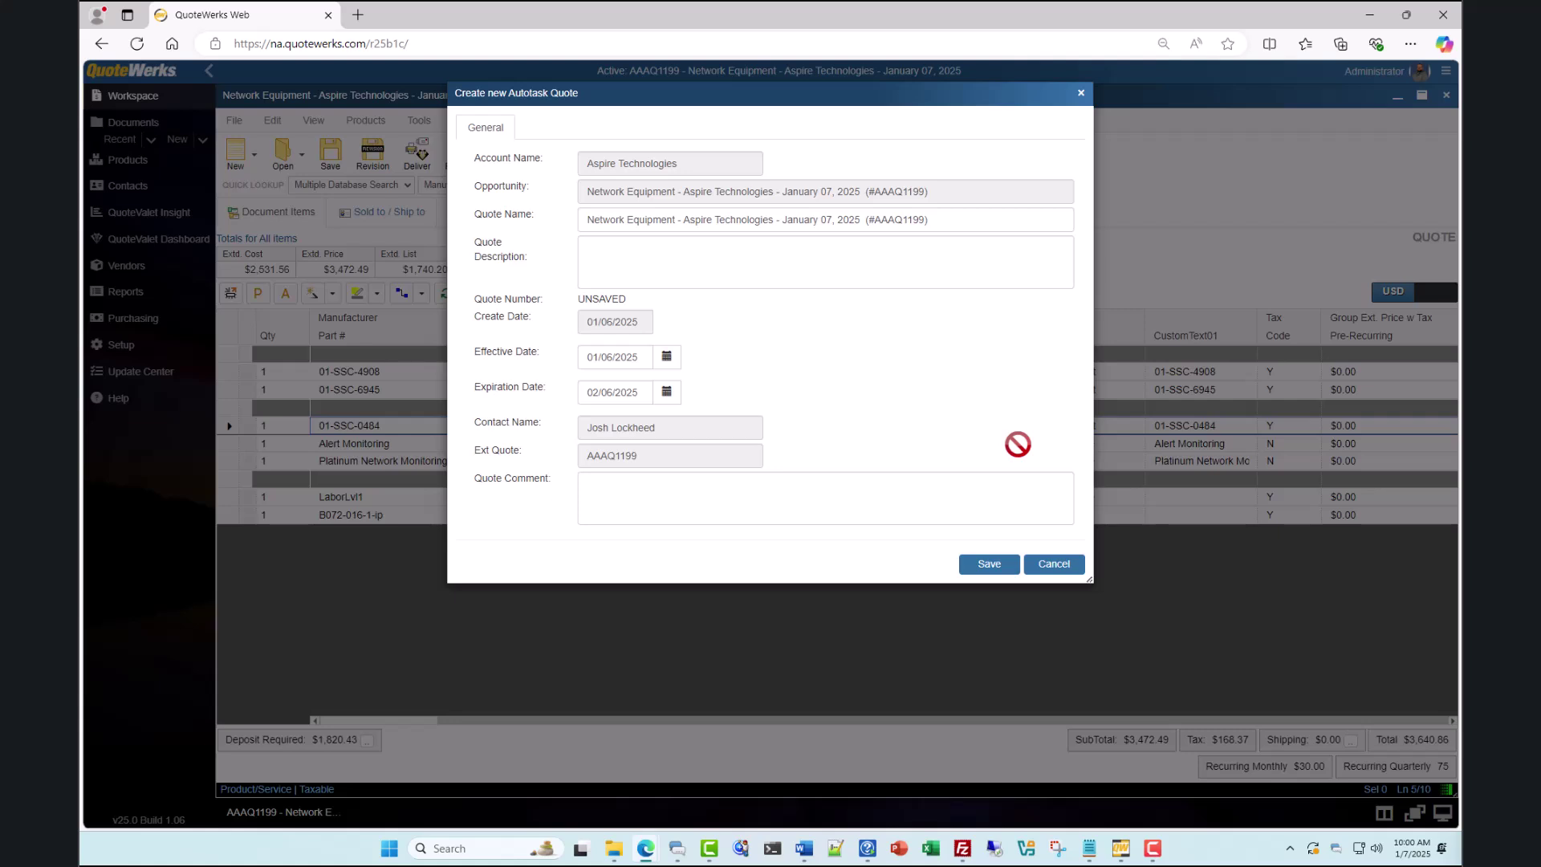
- Save the new Autotask quote, the account note and the account to-do, keeping Opportunity Update as the action type
click(1000, 552)
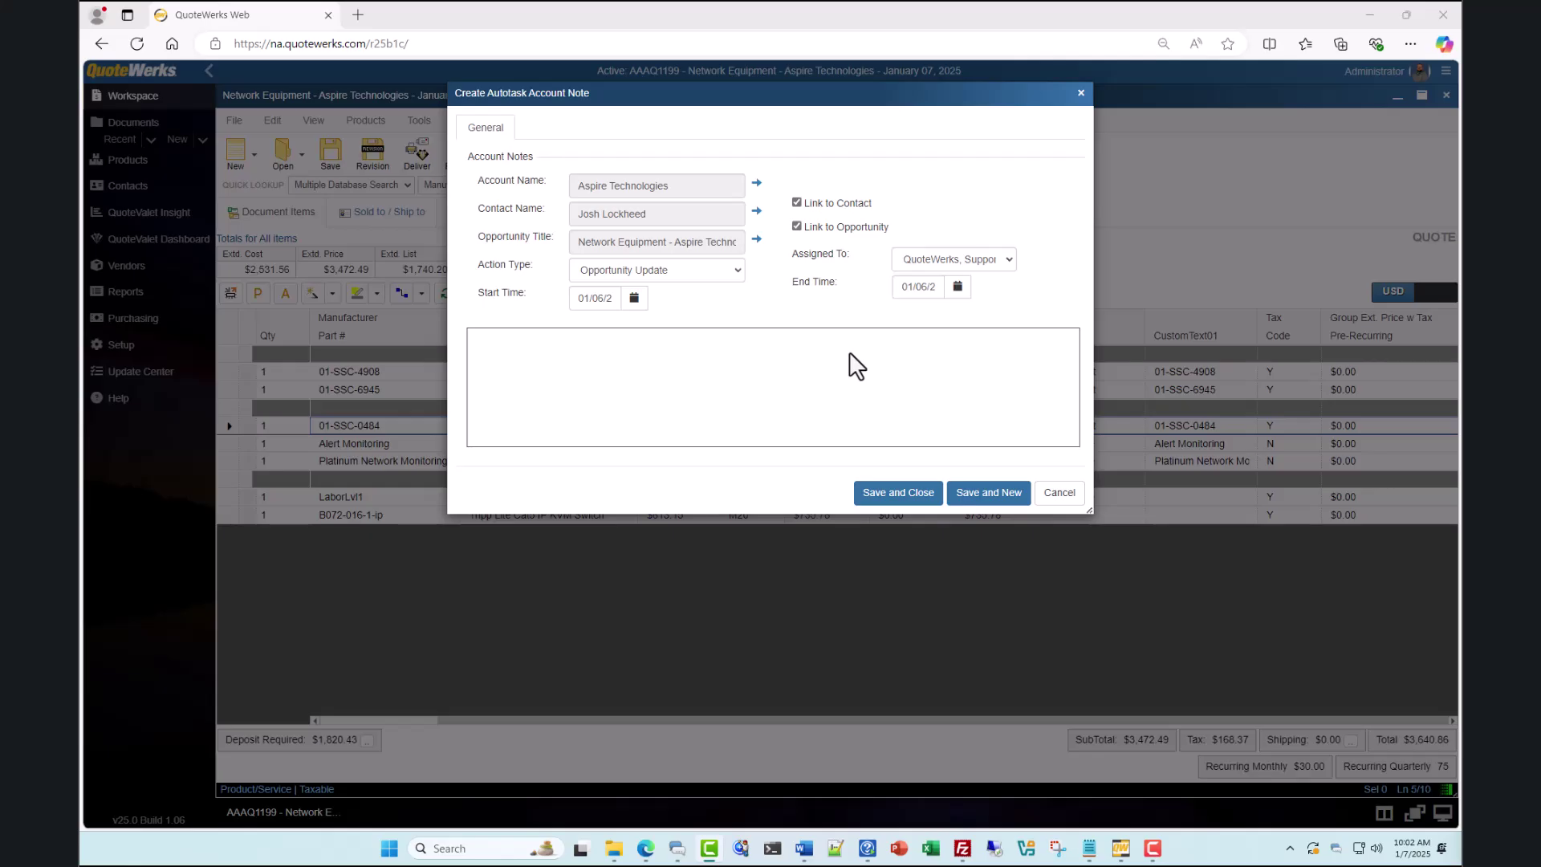
click(736, 271)
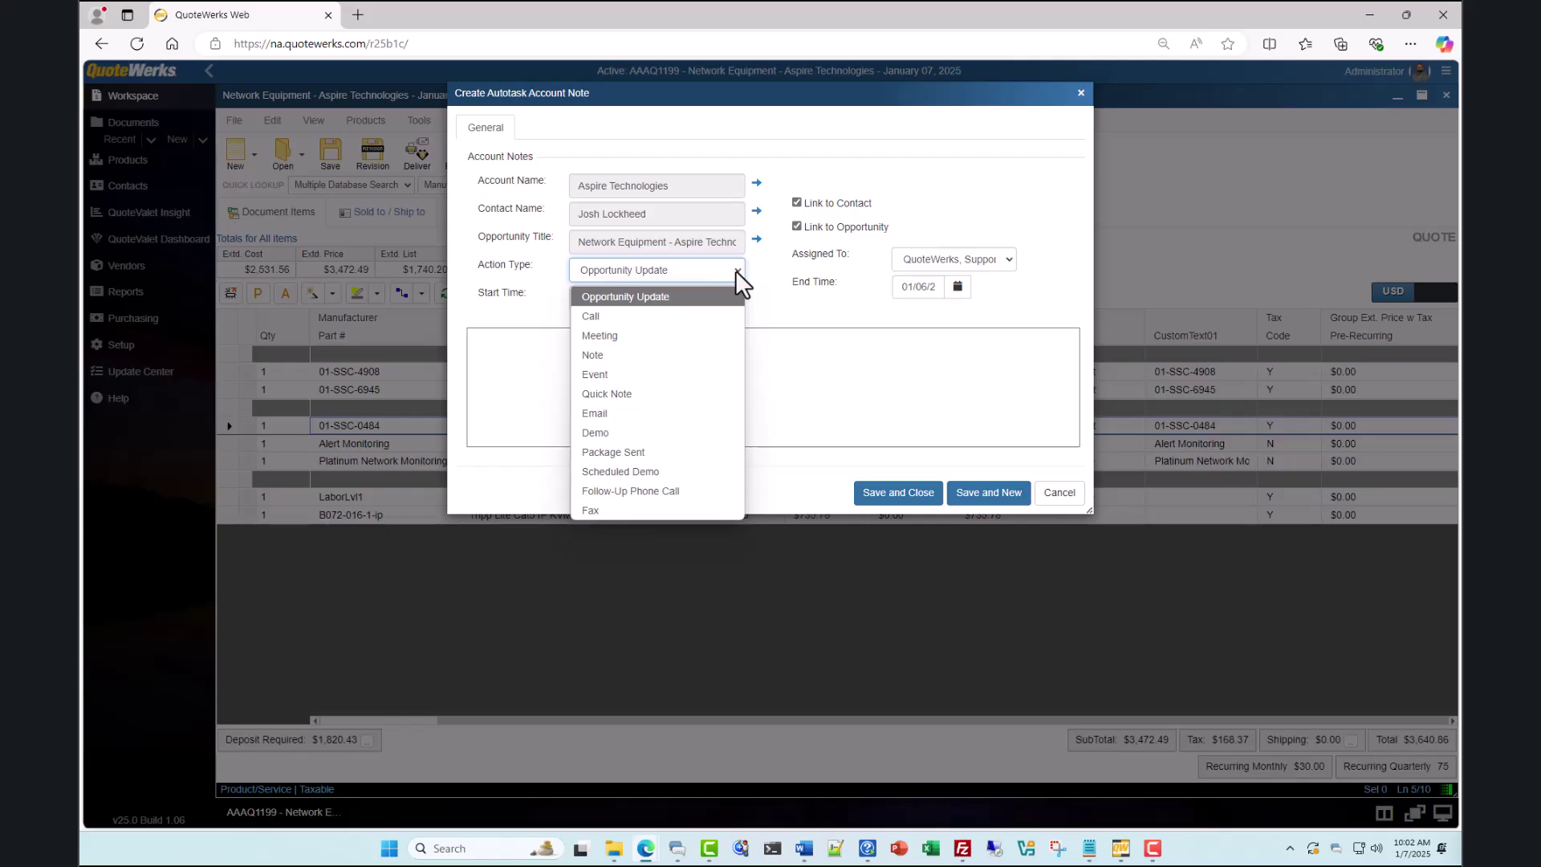
click(736, 270)
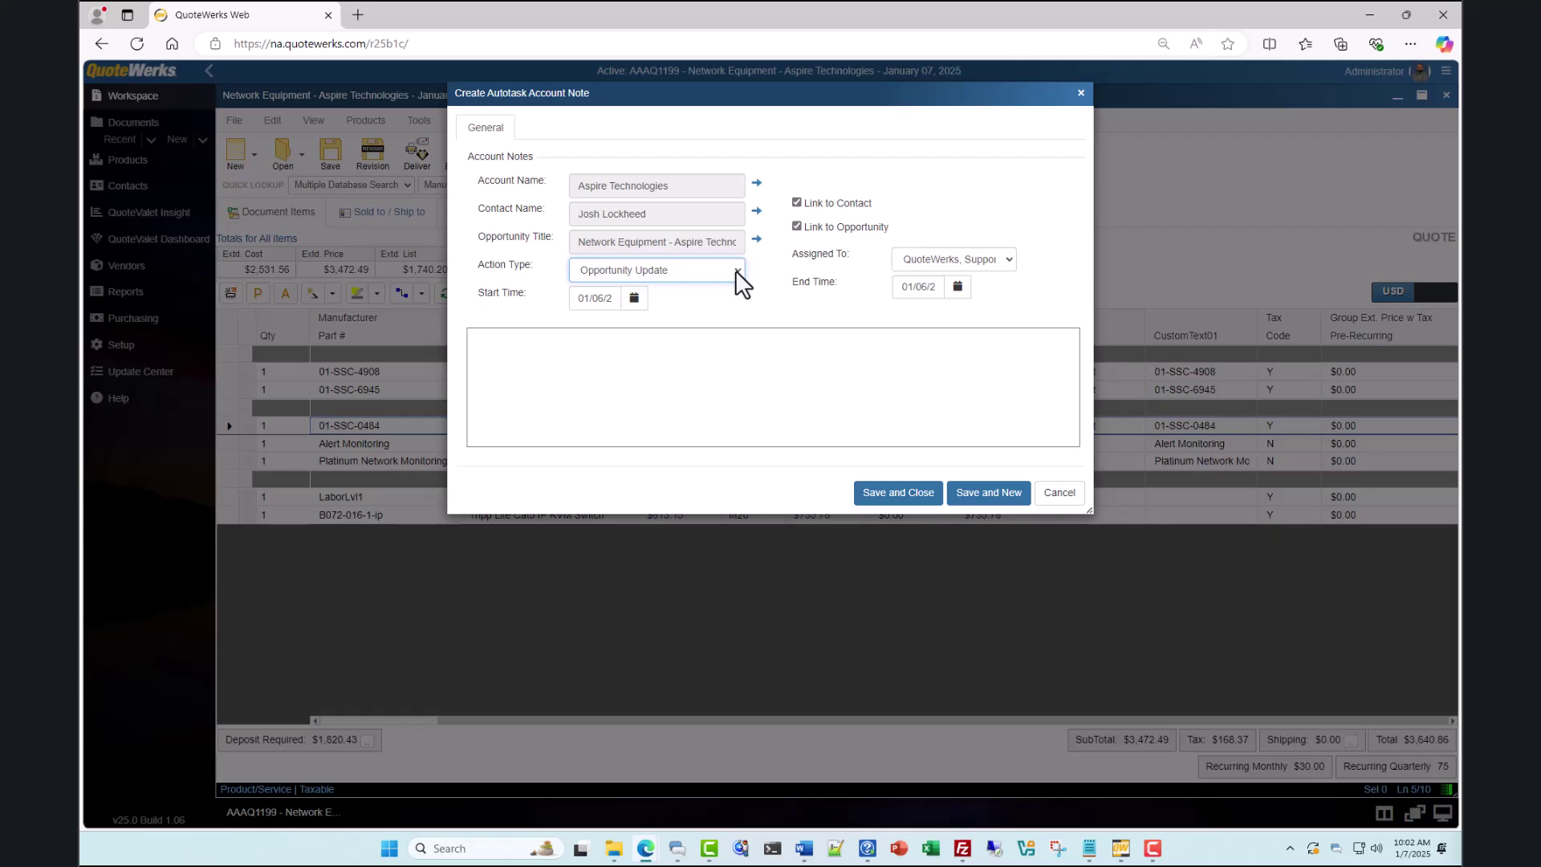
click(925, 494)
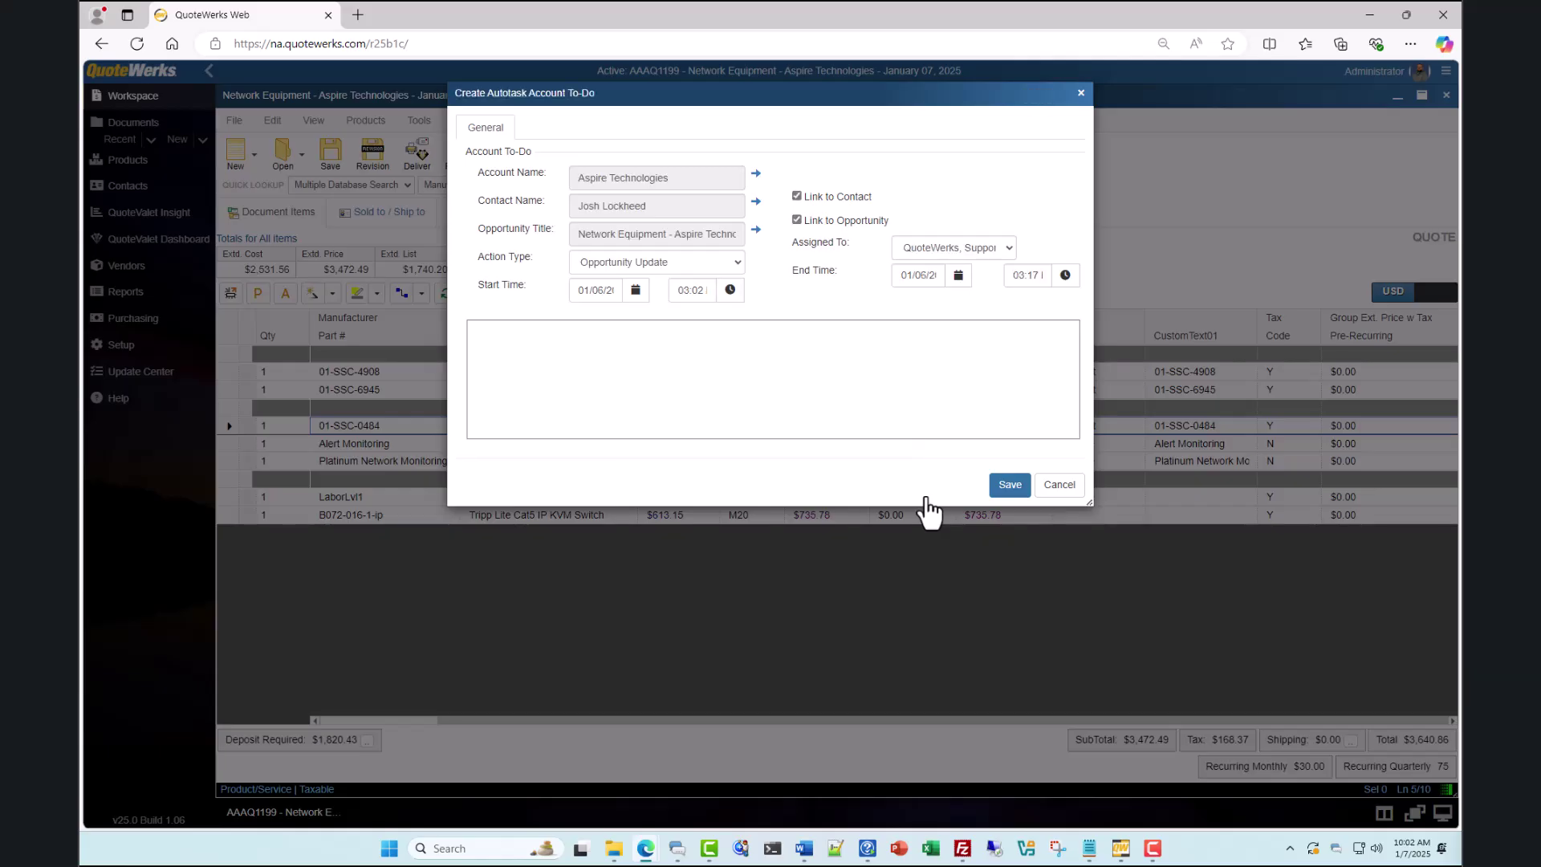
click(1005, 488)
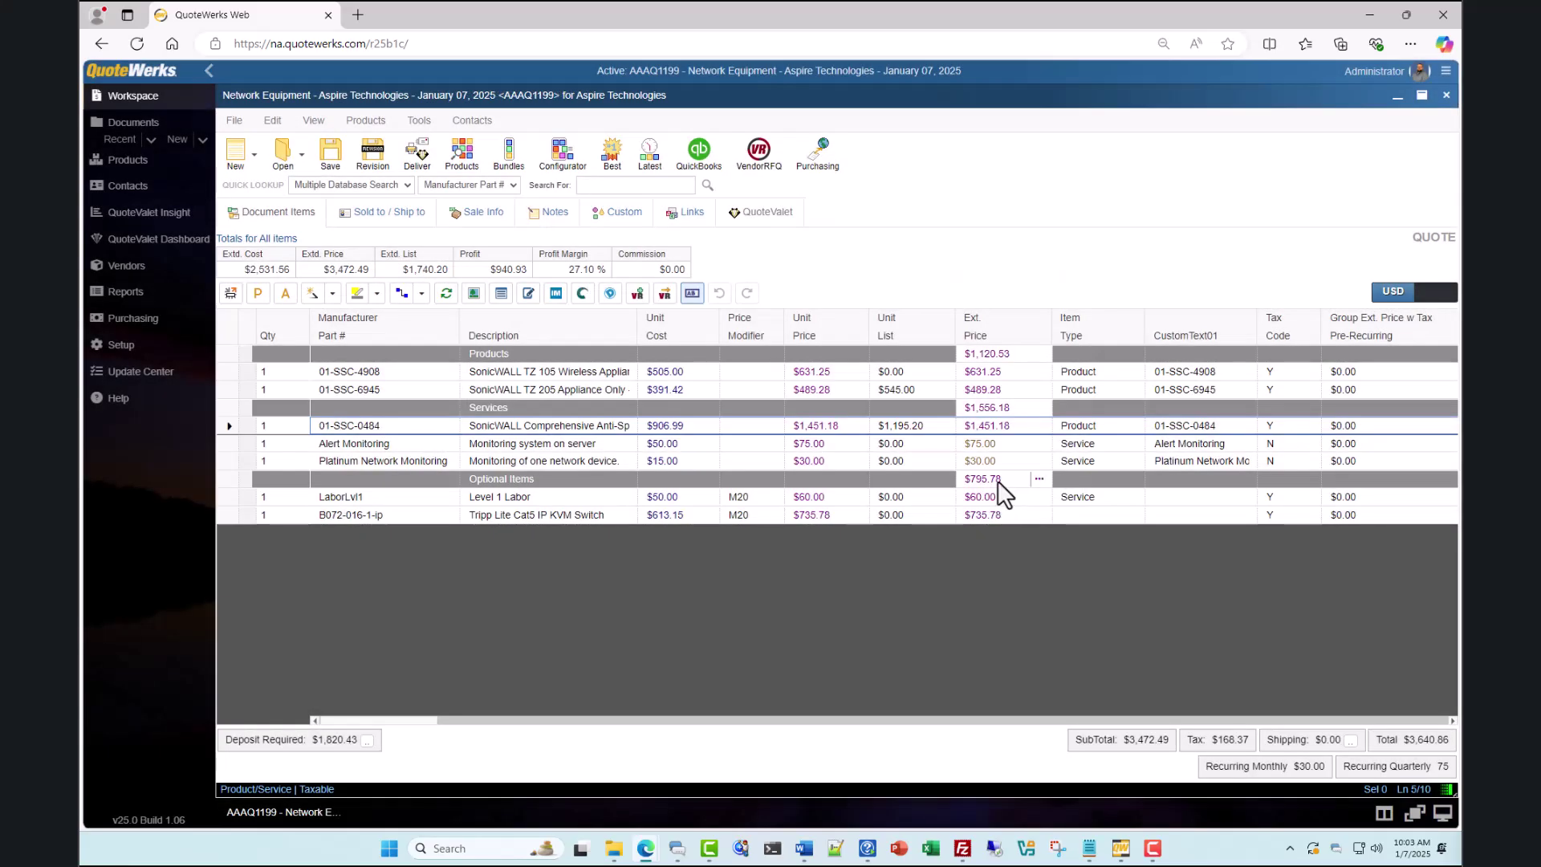
- View the linked opportunity in Autotask and examine the line items of its primary quote
click(695, 222)
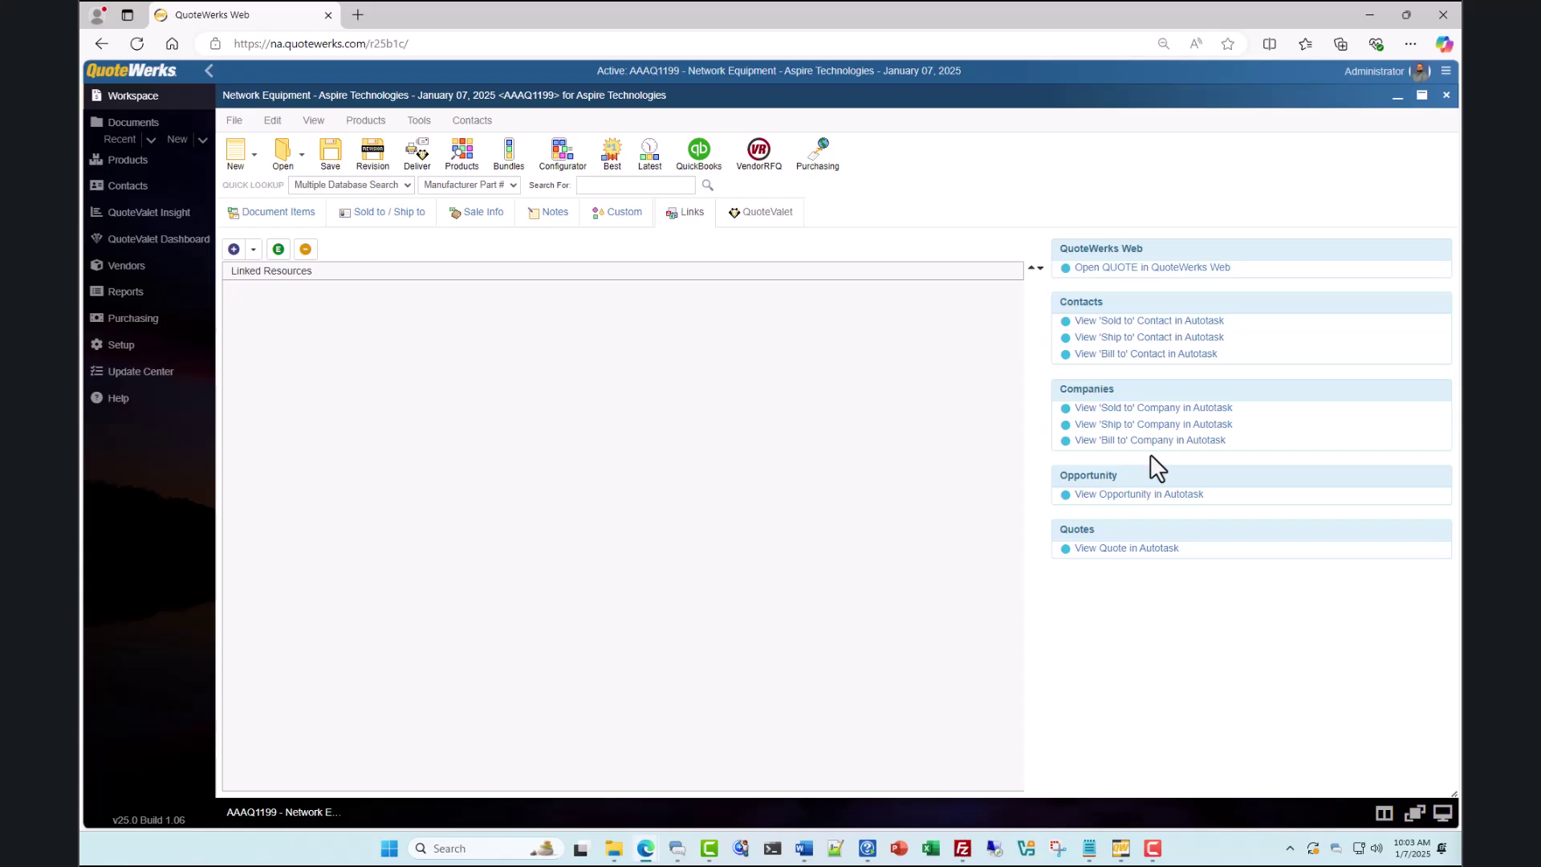
click(1139, 494)
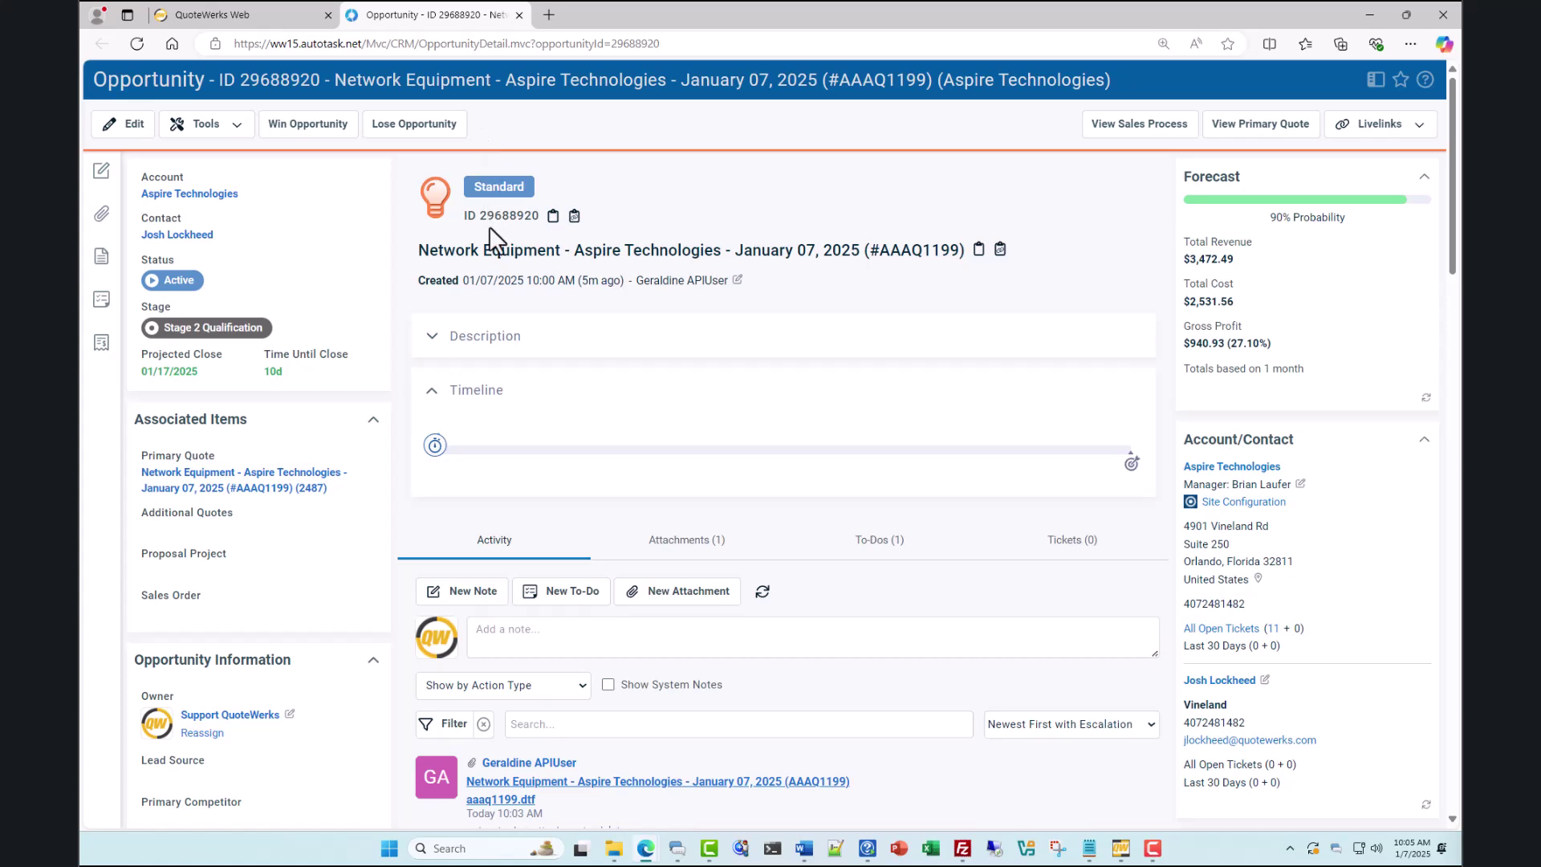
click(279, 486)
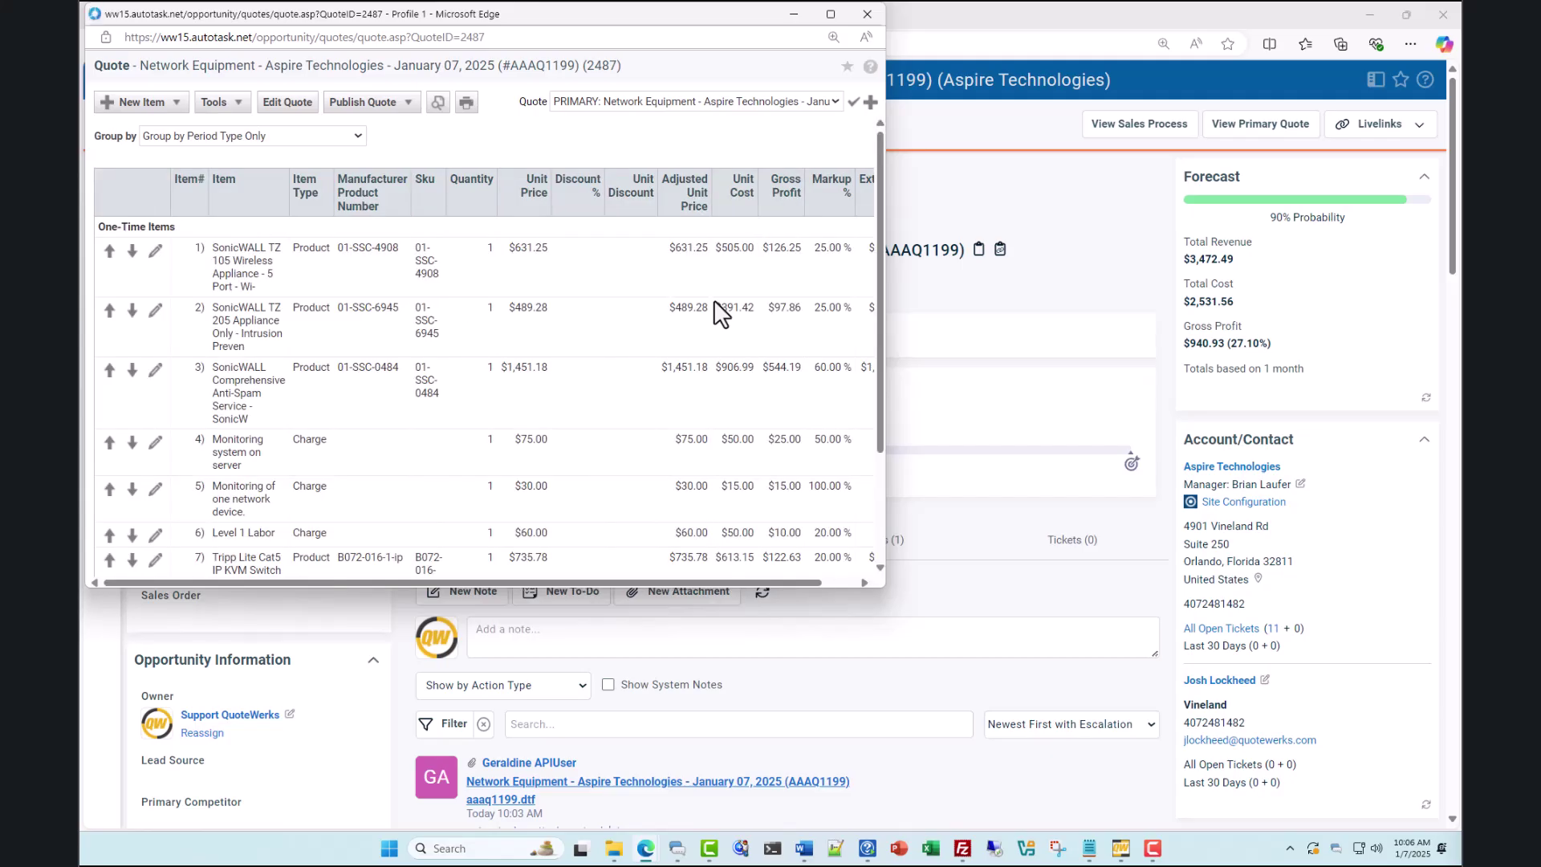
scroll(721, 313, down, 3)
scroll(714, 301, up, 3)
click(867, 14)
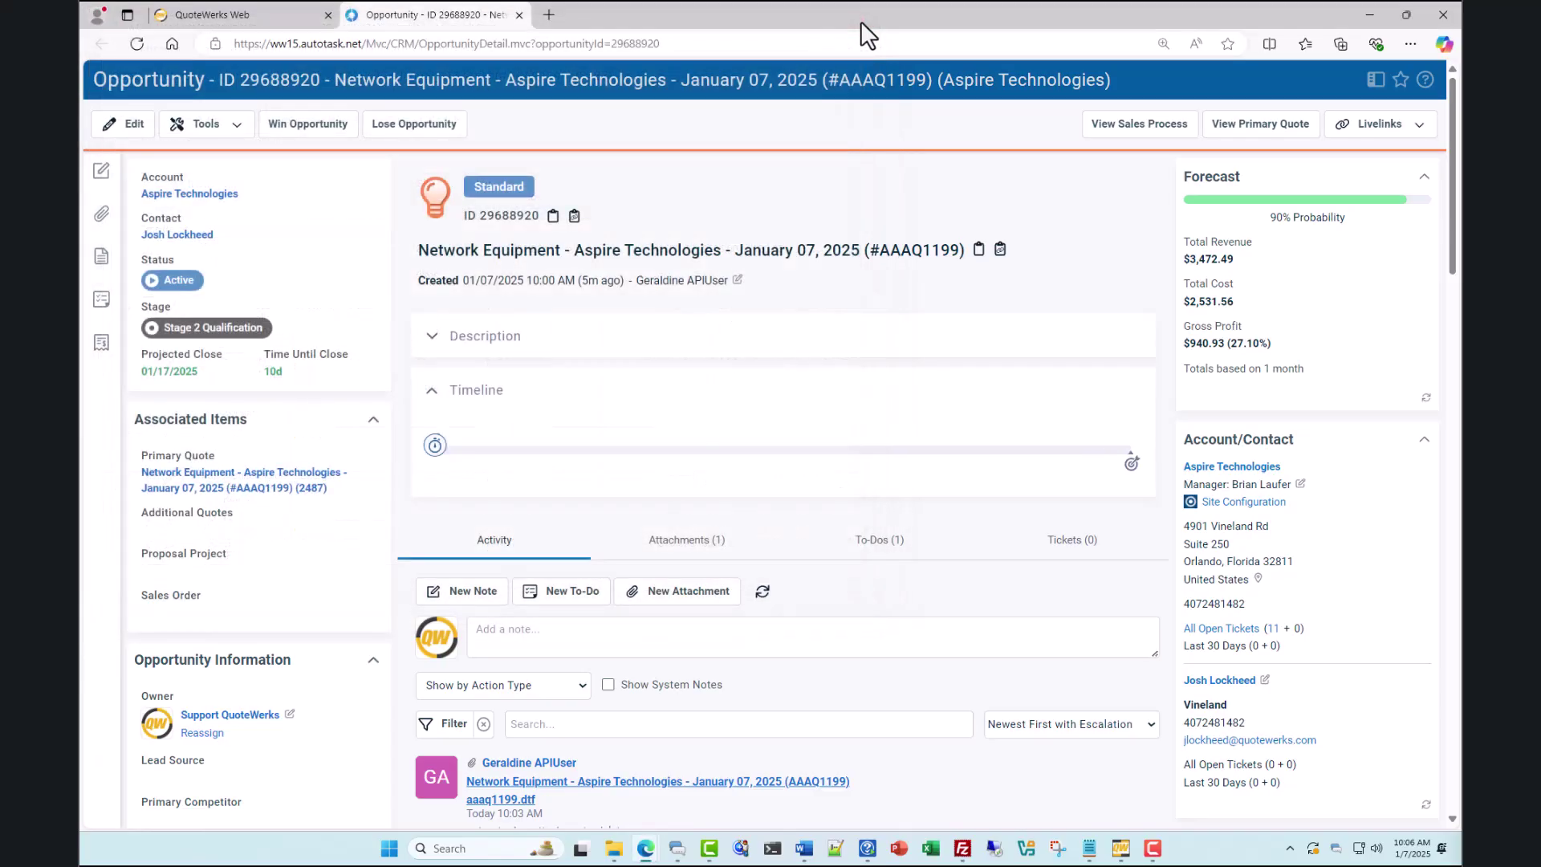
- Return to the document items in QuoteWerks and set the Tripp Lite Cat5 IP KVM Switch quantity to 2
click(265, 15)
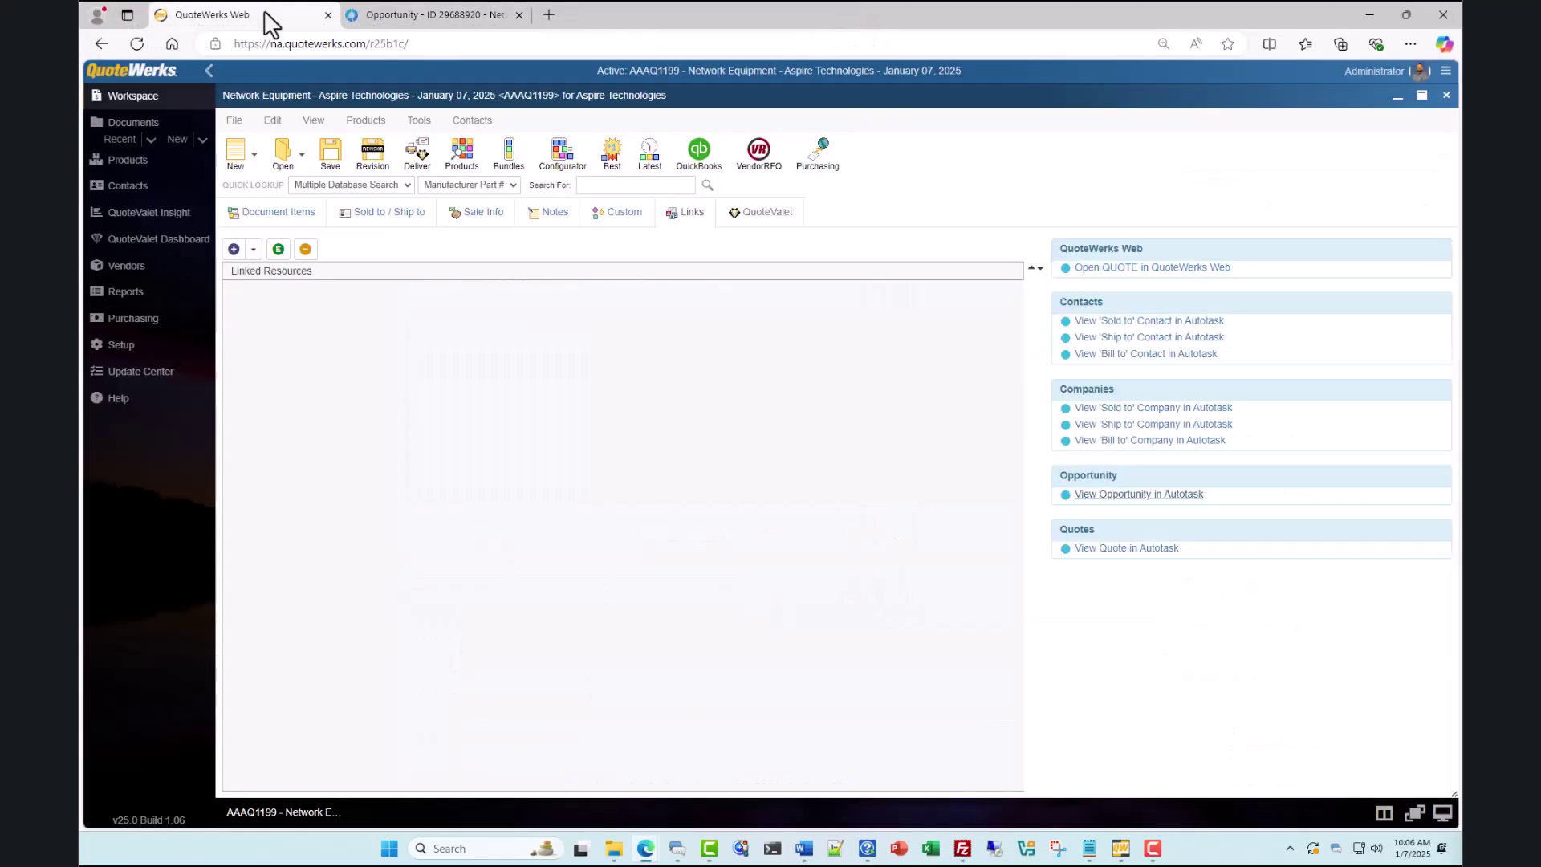
click(298, 213)
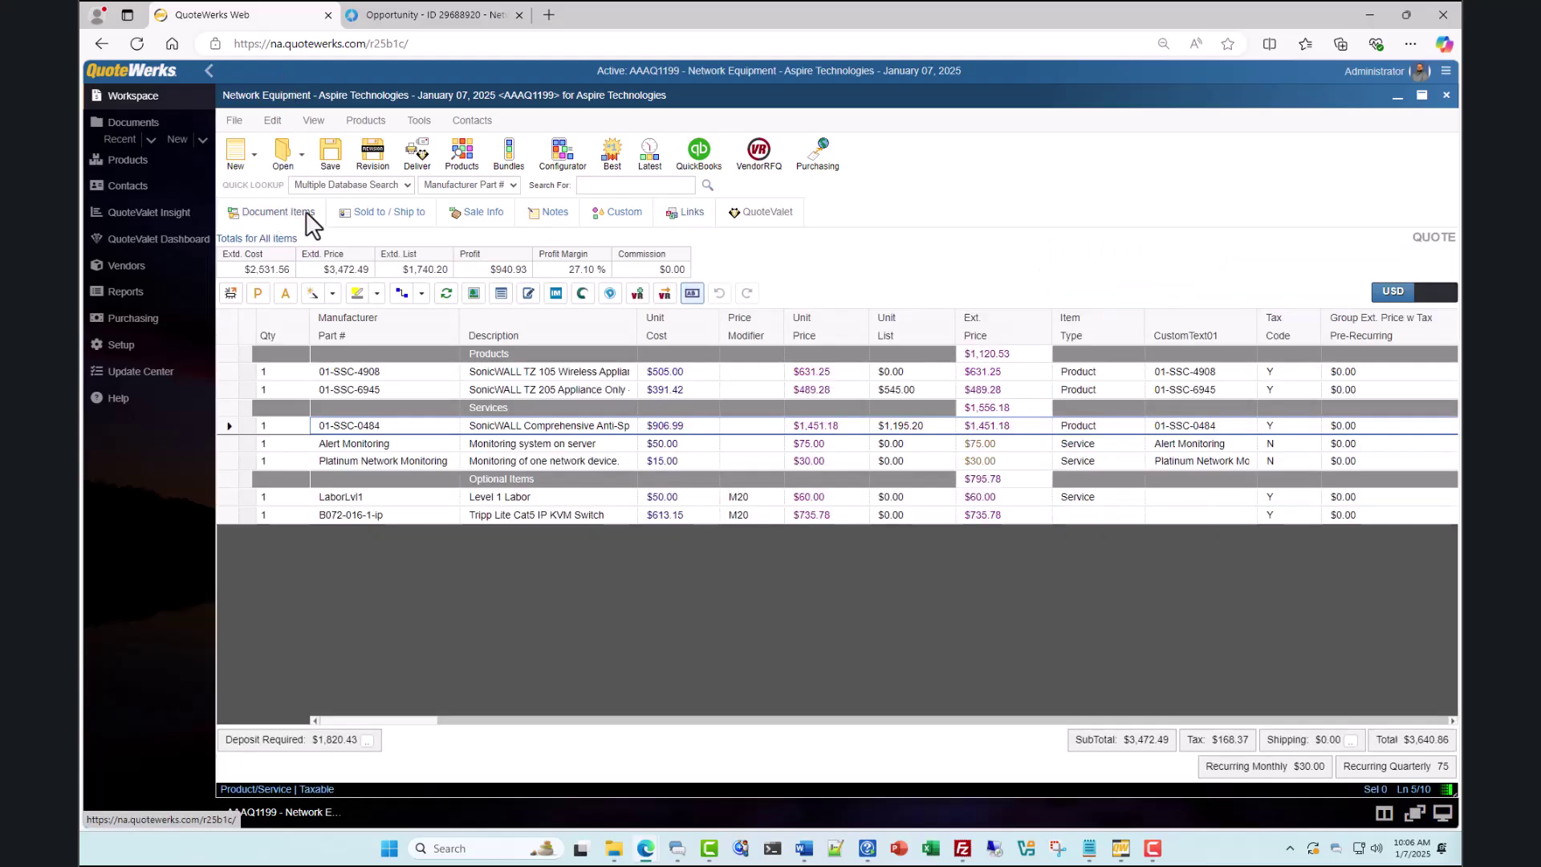
click(291, 498)
click(272, 517)
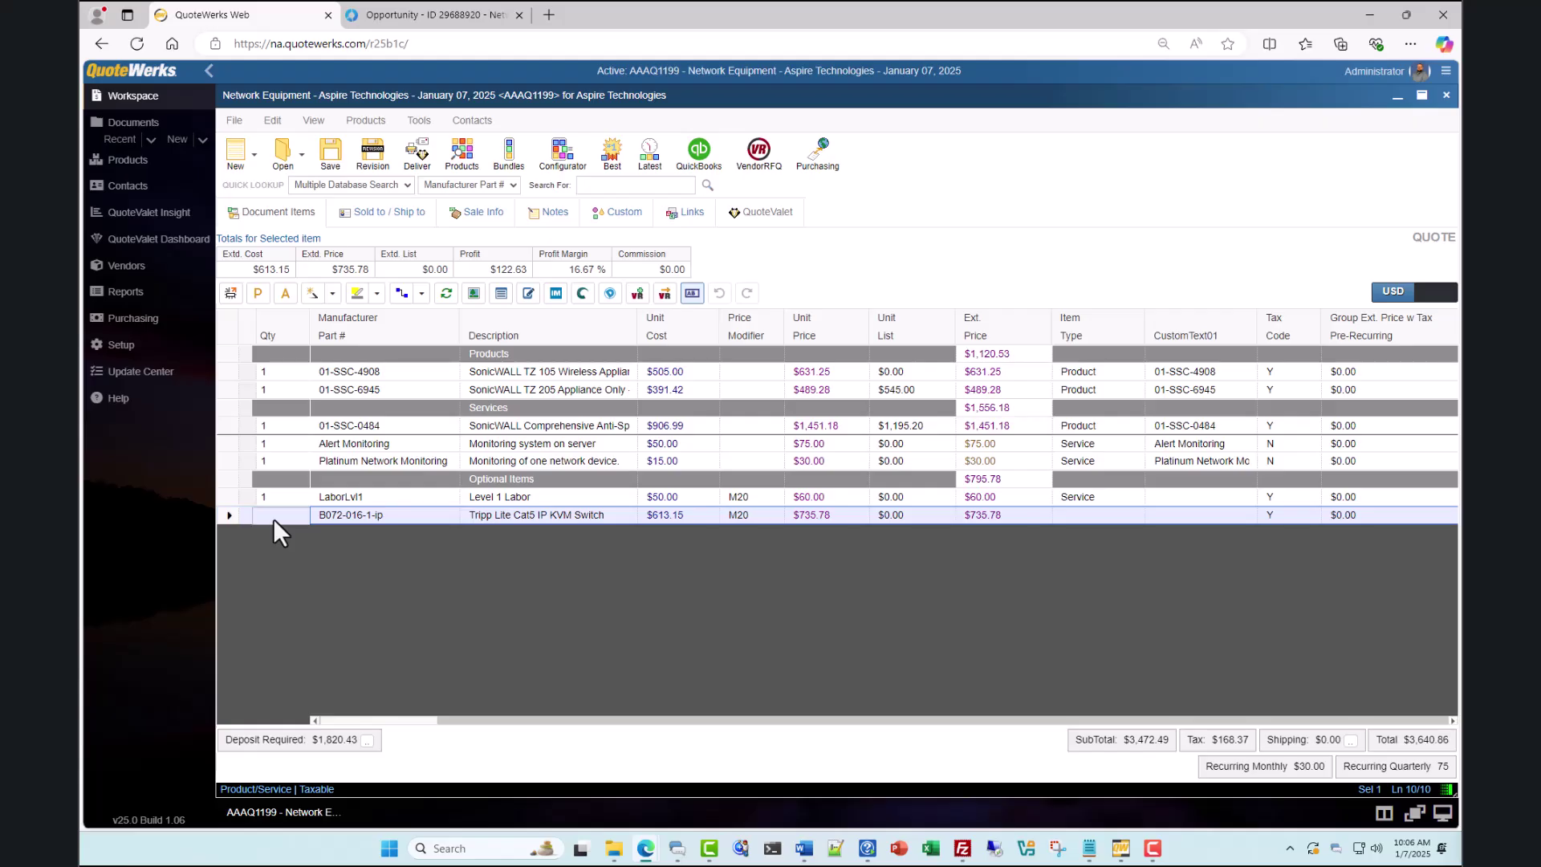
text(2)
click(305, 577)
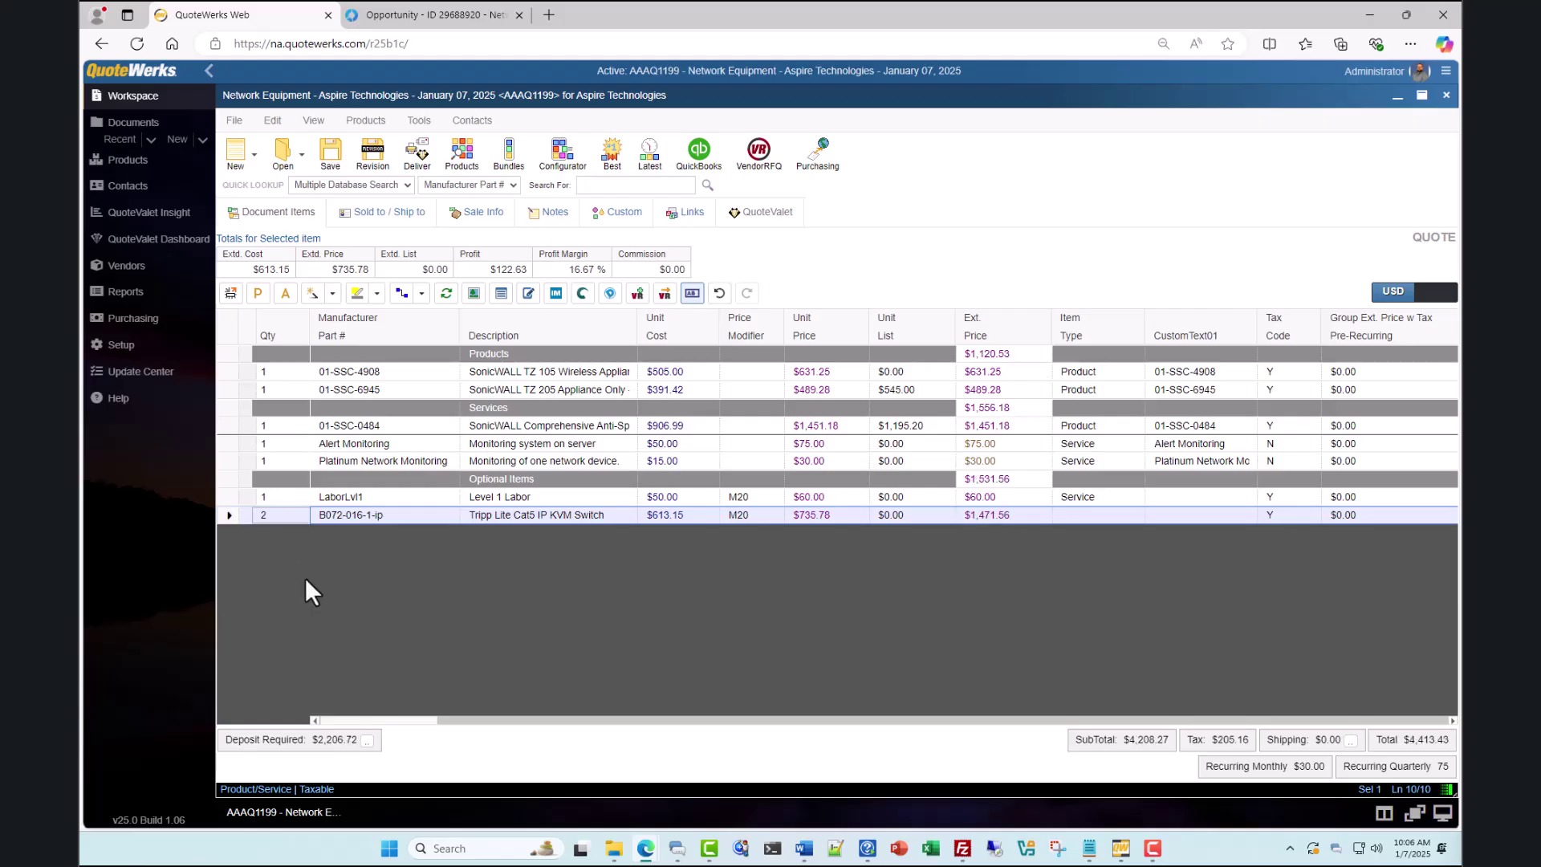
- Save the revised quote, updating the existing Autotask opportunity with a different stage along with its quote and account note
click(330, 154)
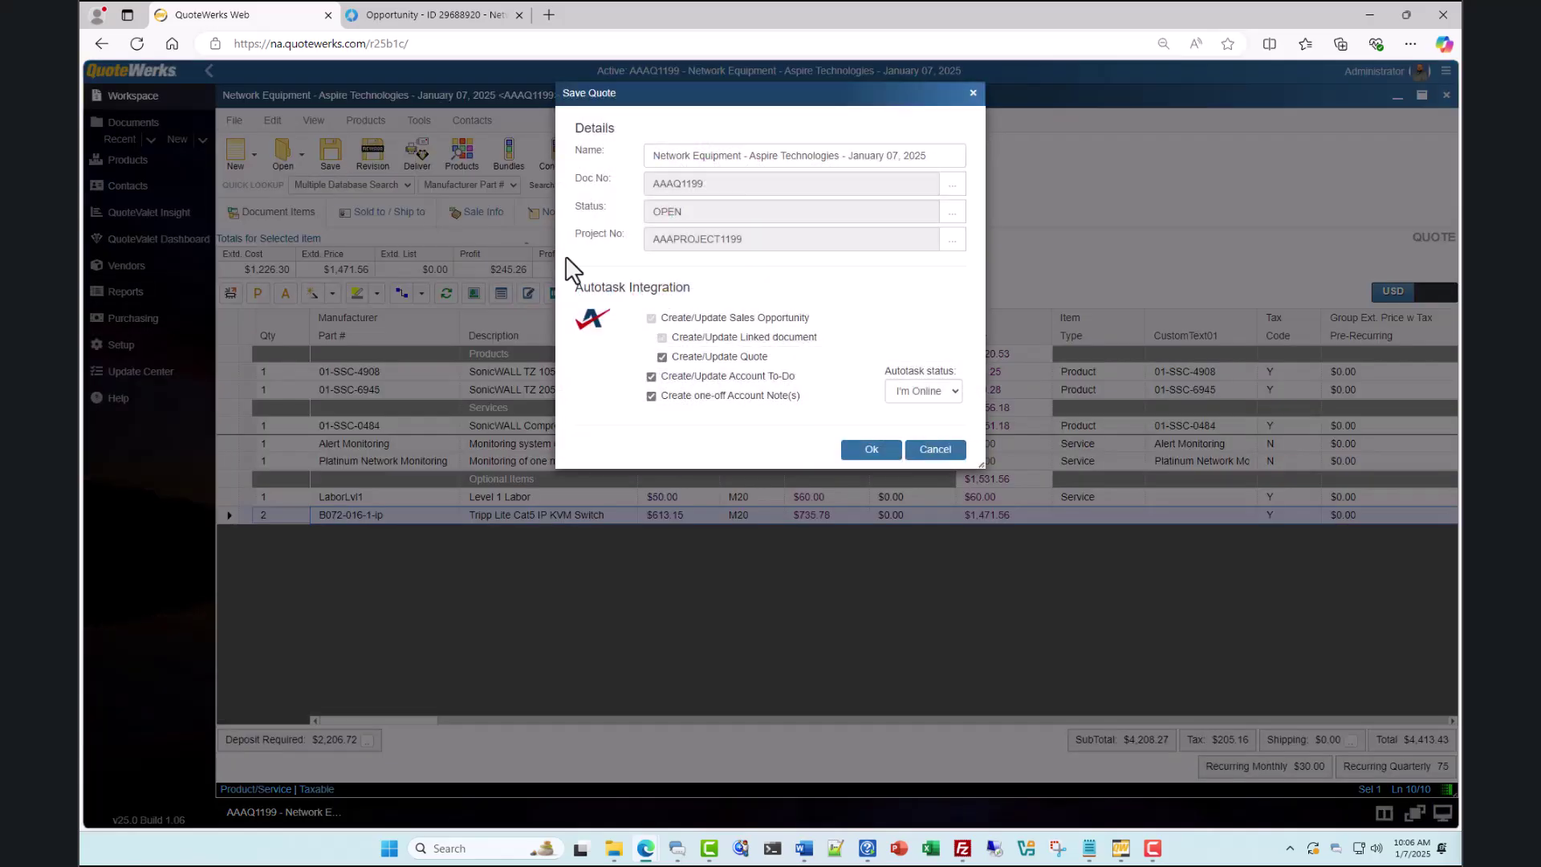
click(870, 451)
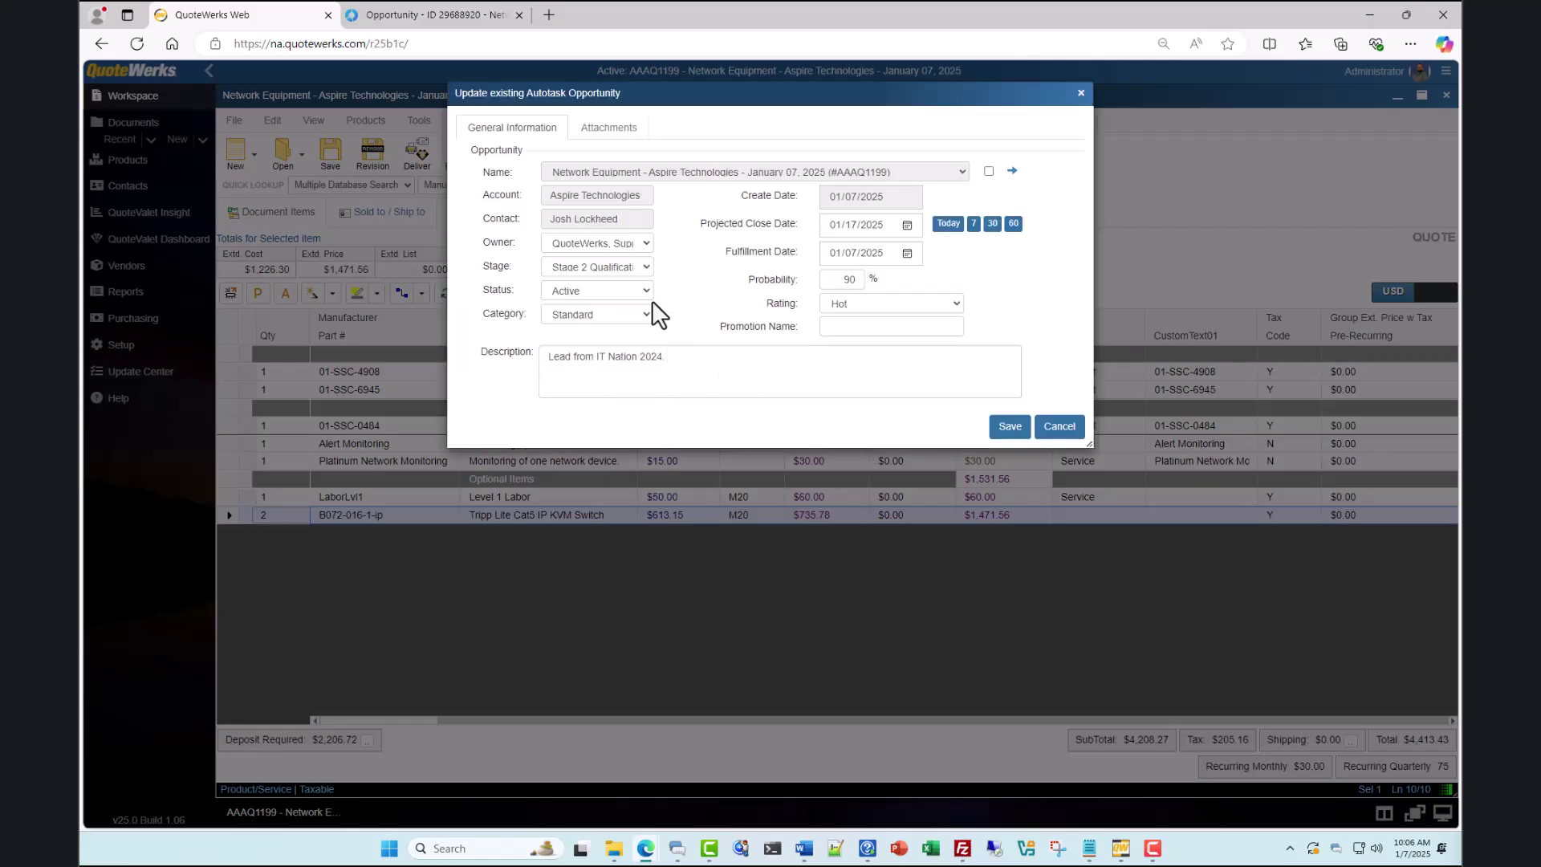
click(646, 267)
click(644, 459)
click(1000, 432)
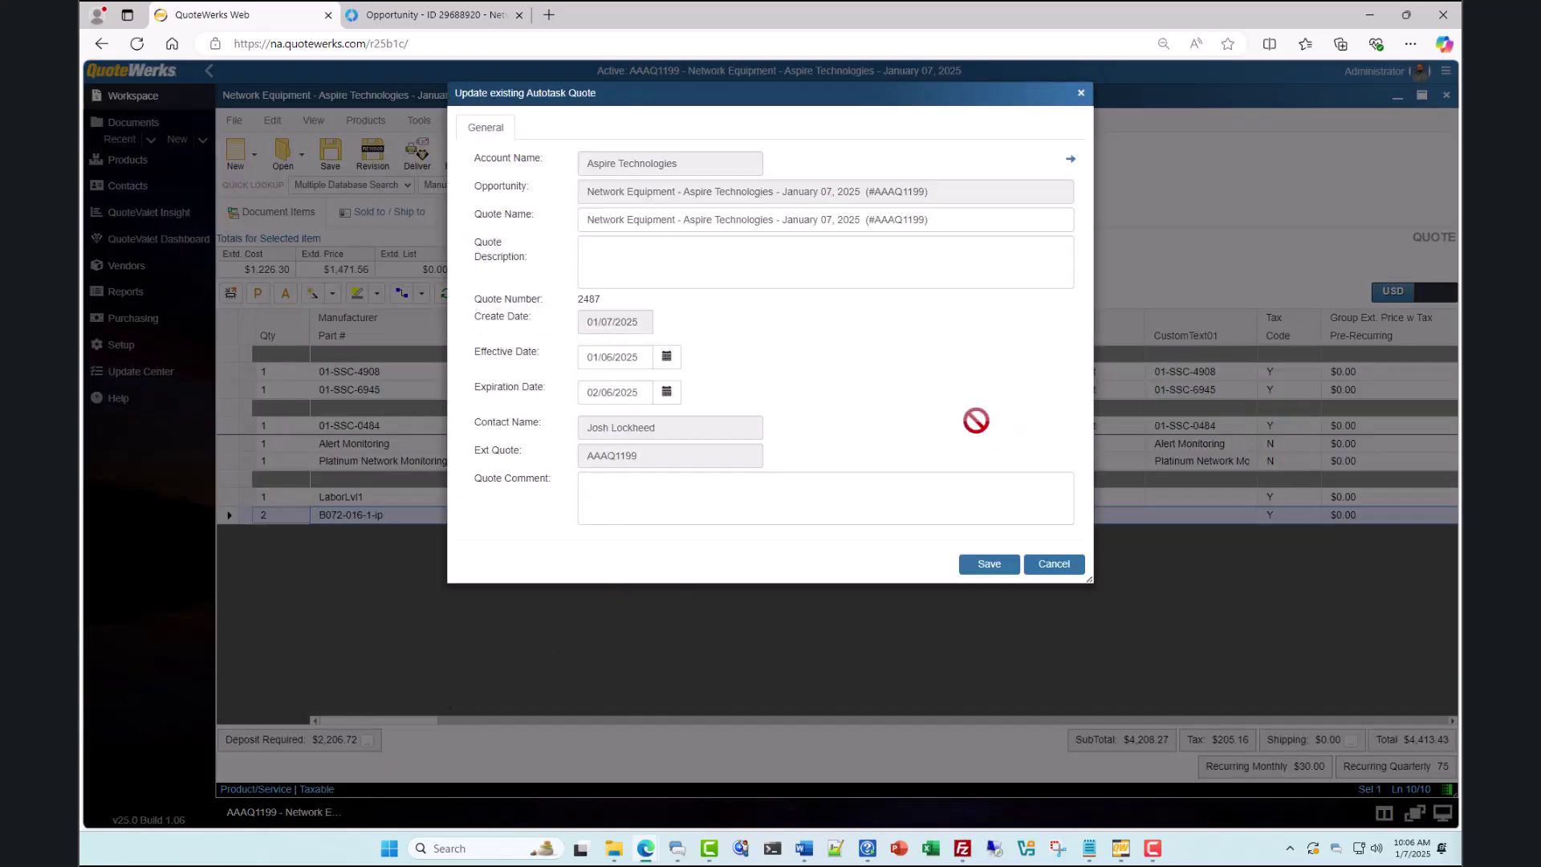
click(1014, 568)
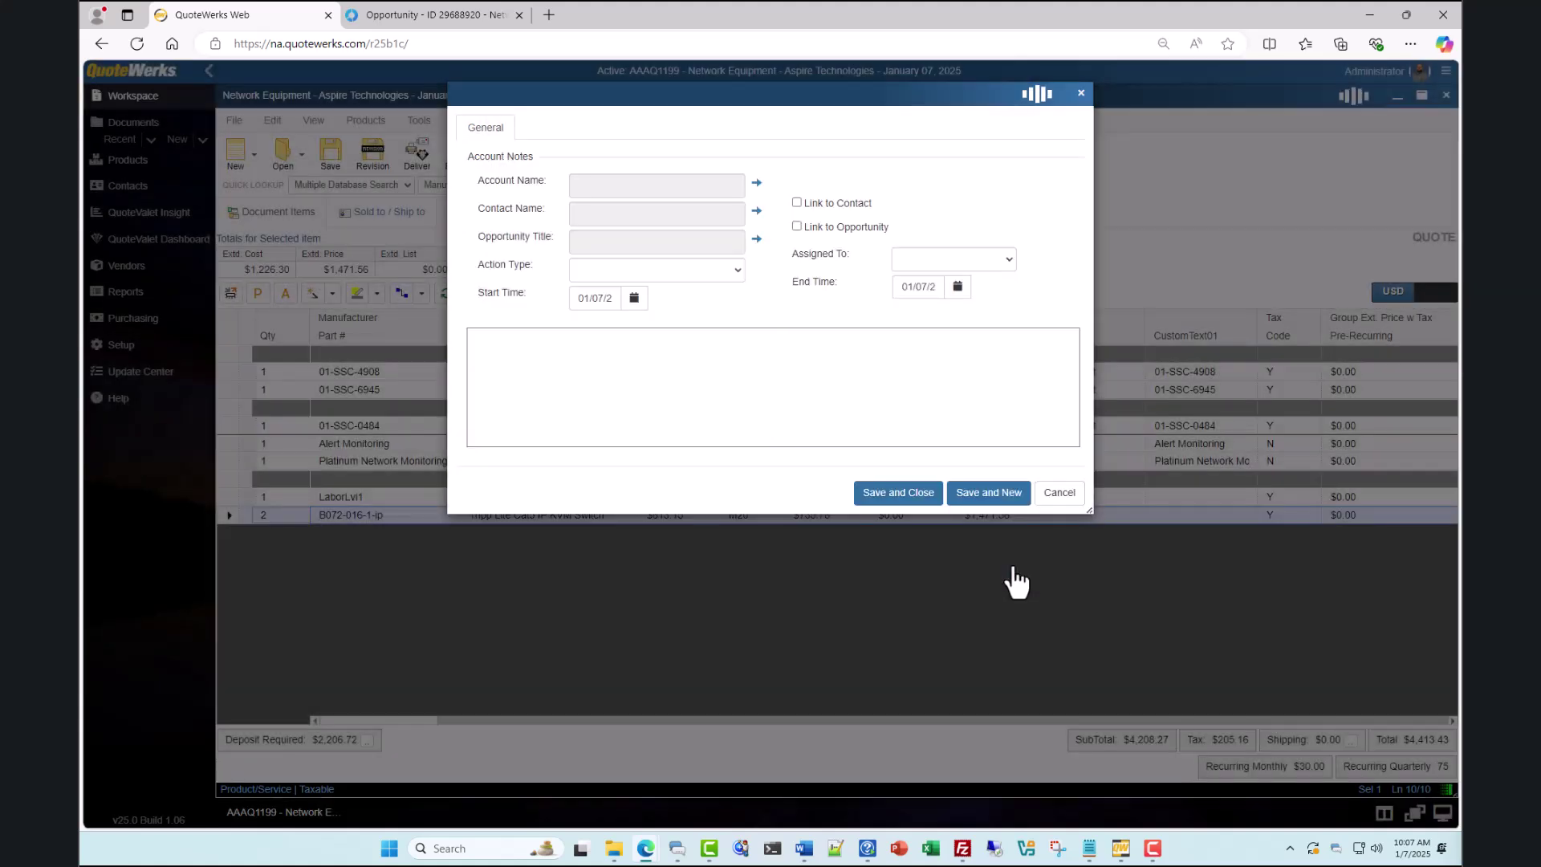
click(915, 495)
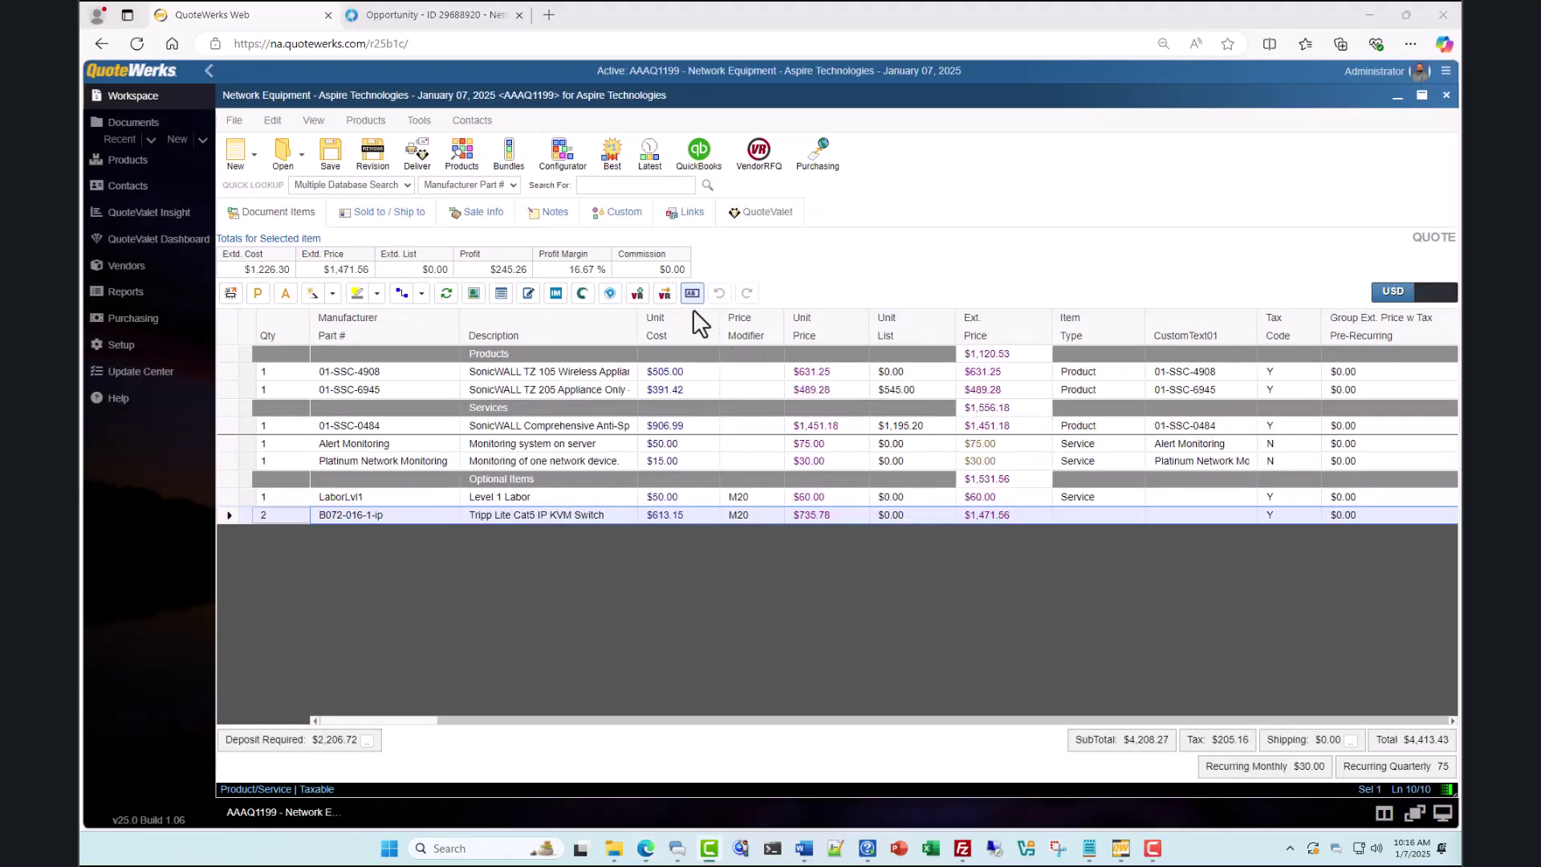
- Deliver the quote with the Quote (Minimal) layout and upload it to QuoteValet using the CustomerFacing template
click(431, 155)
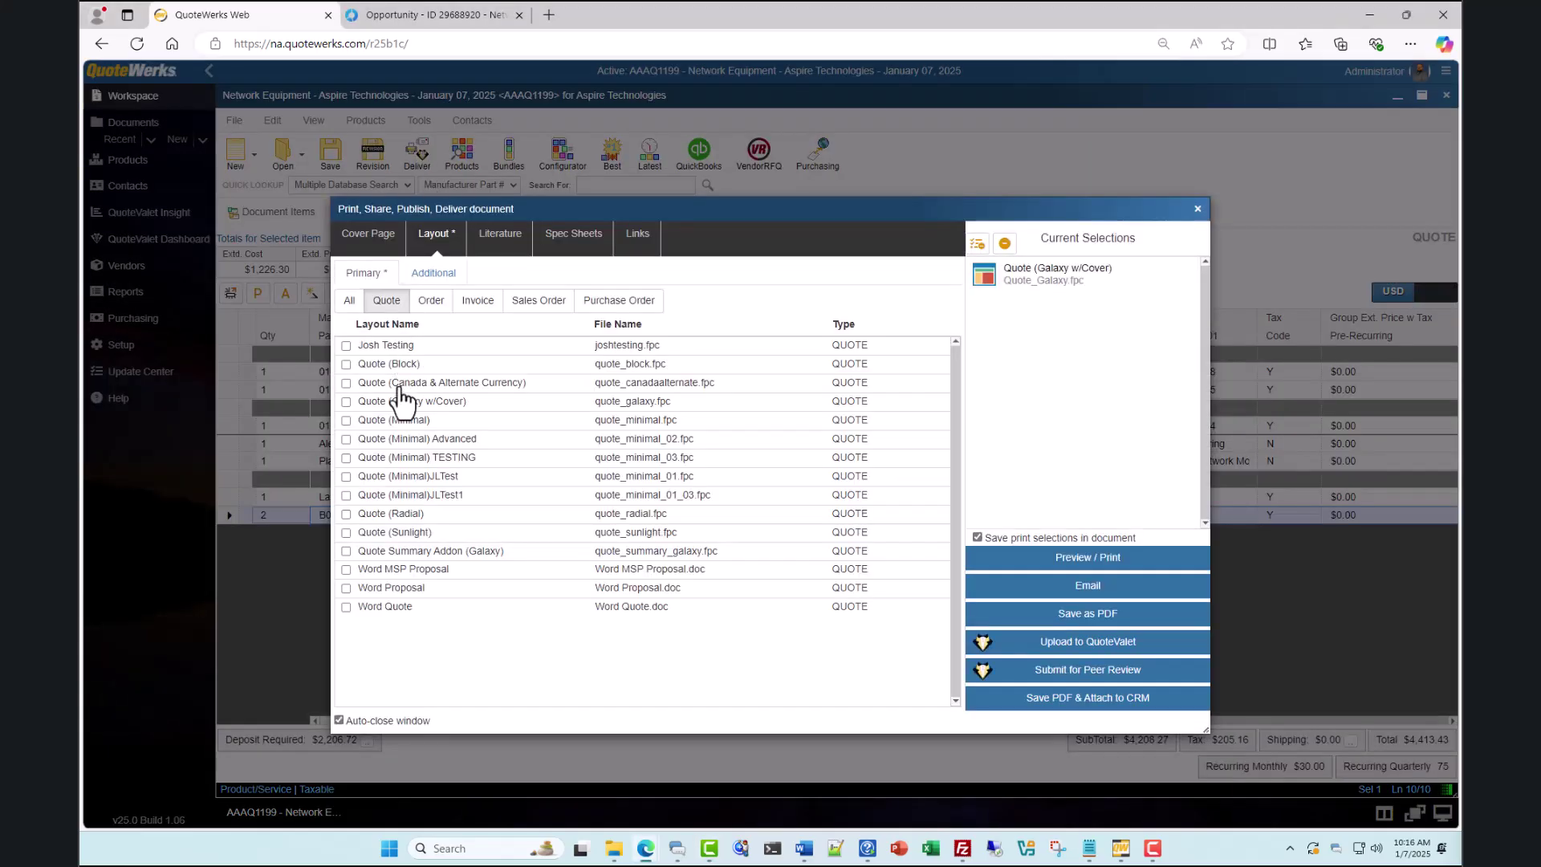
click(347, 421)
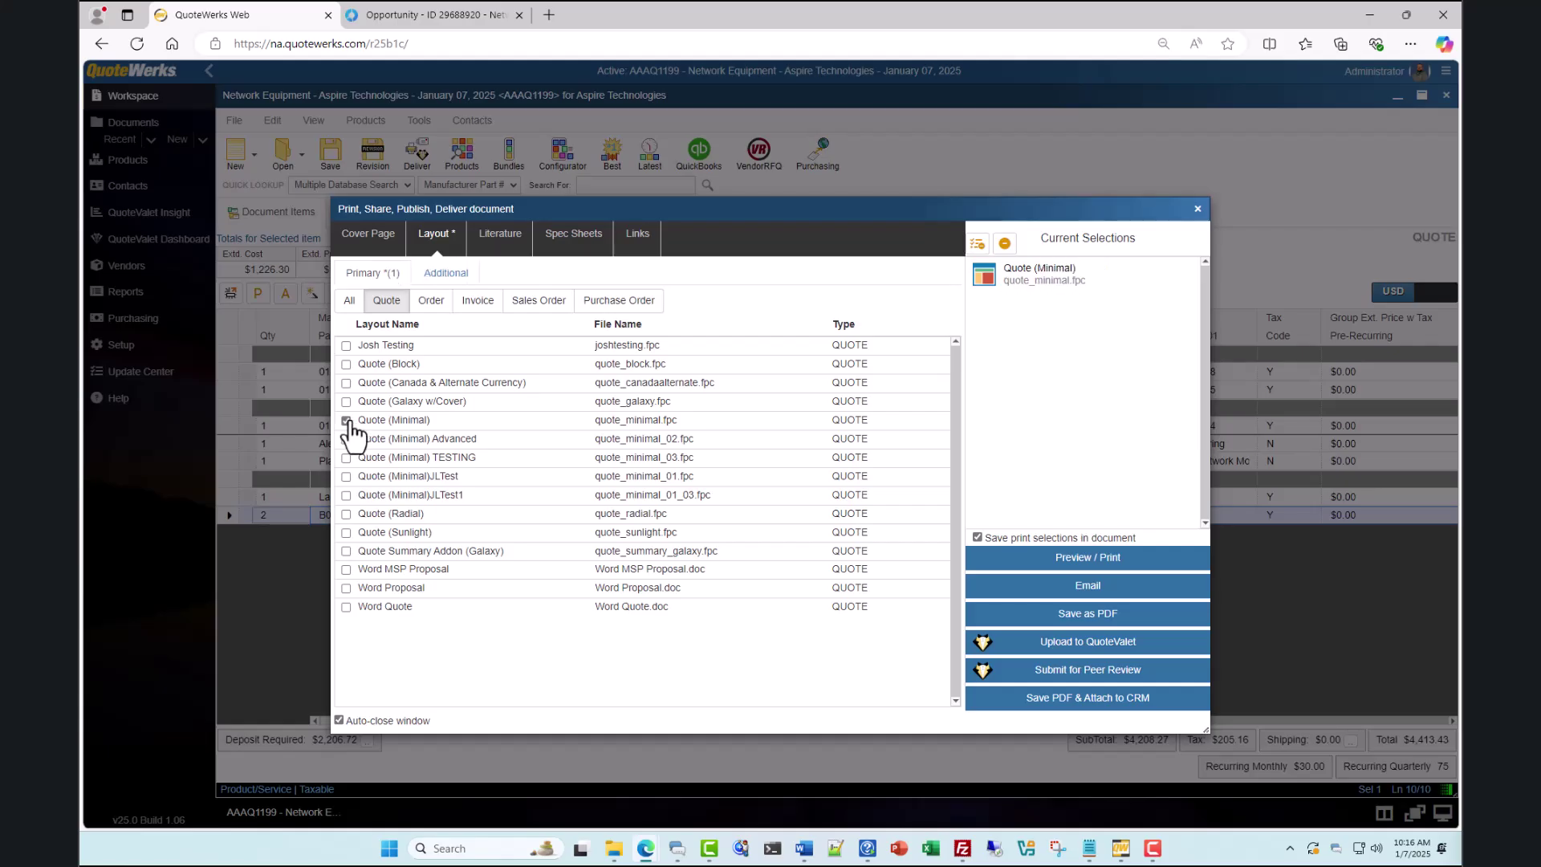
click(1096, 652)
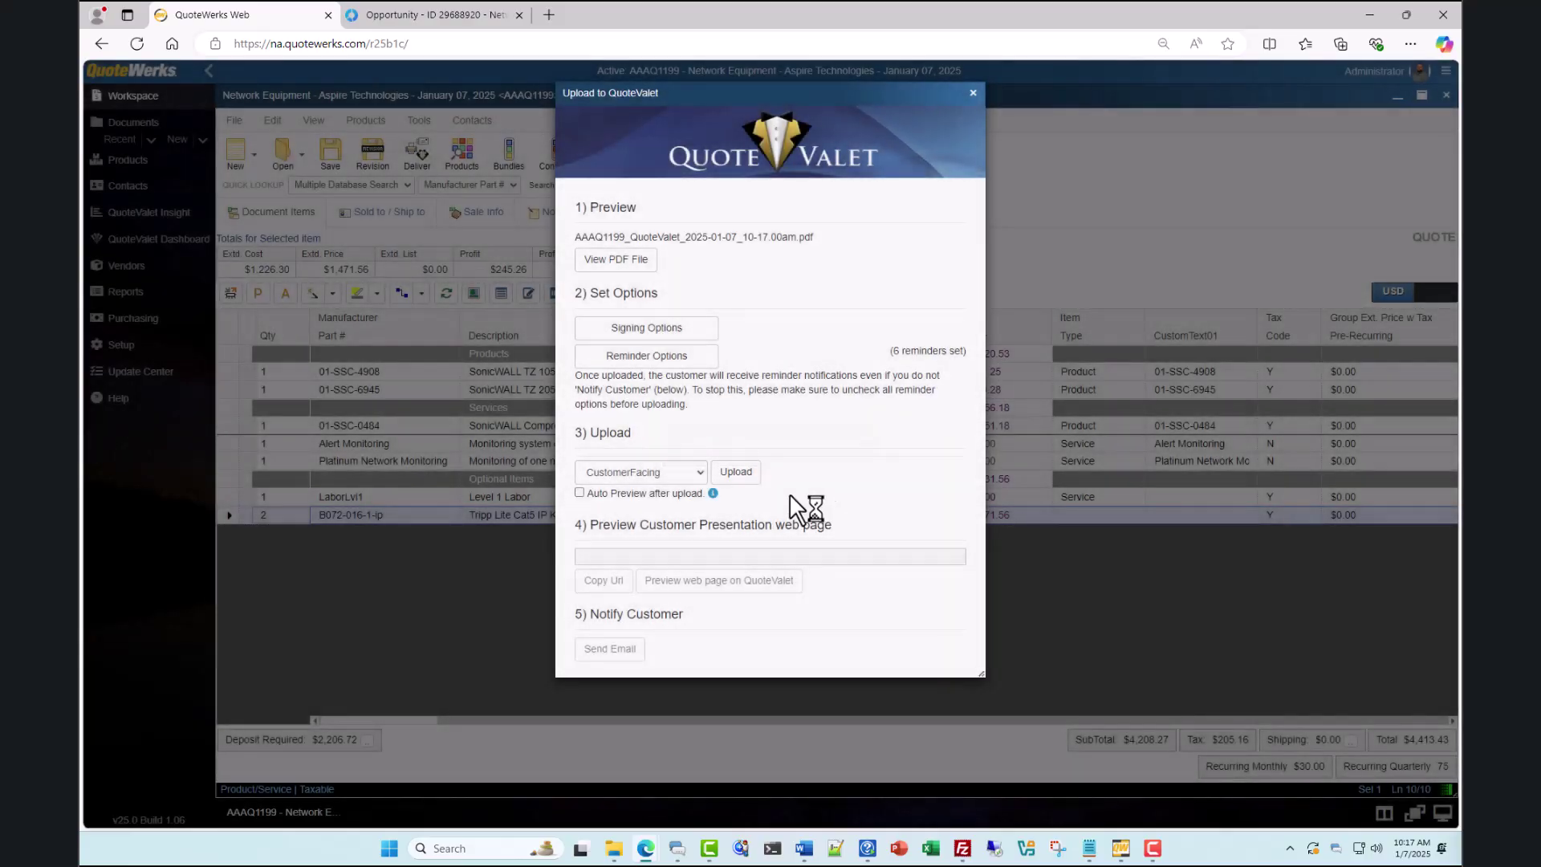
click(729, 480)
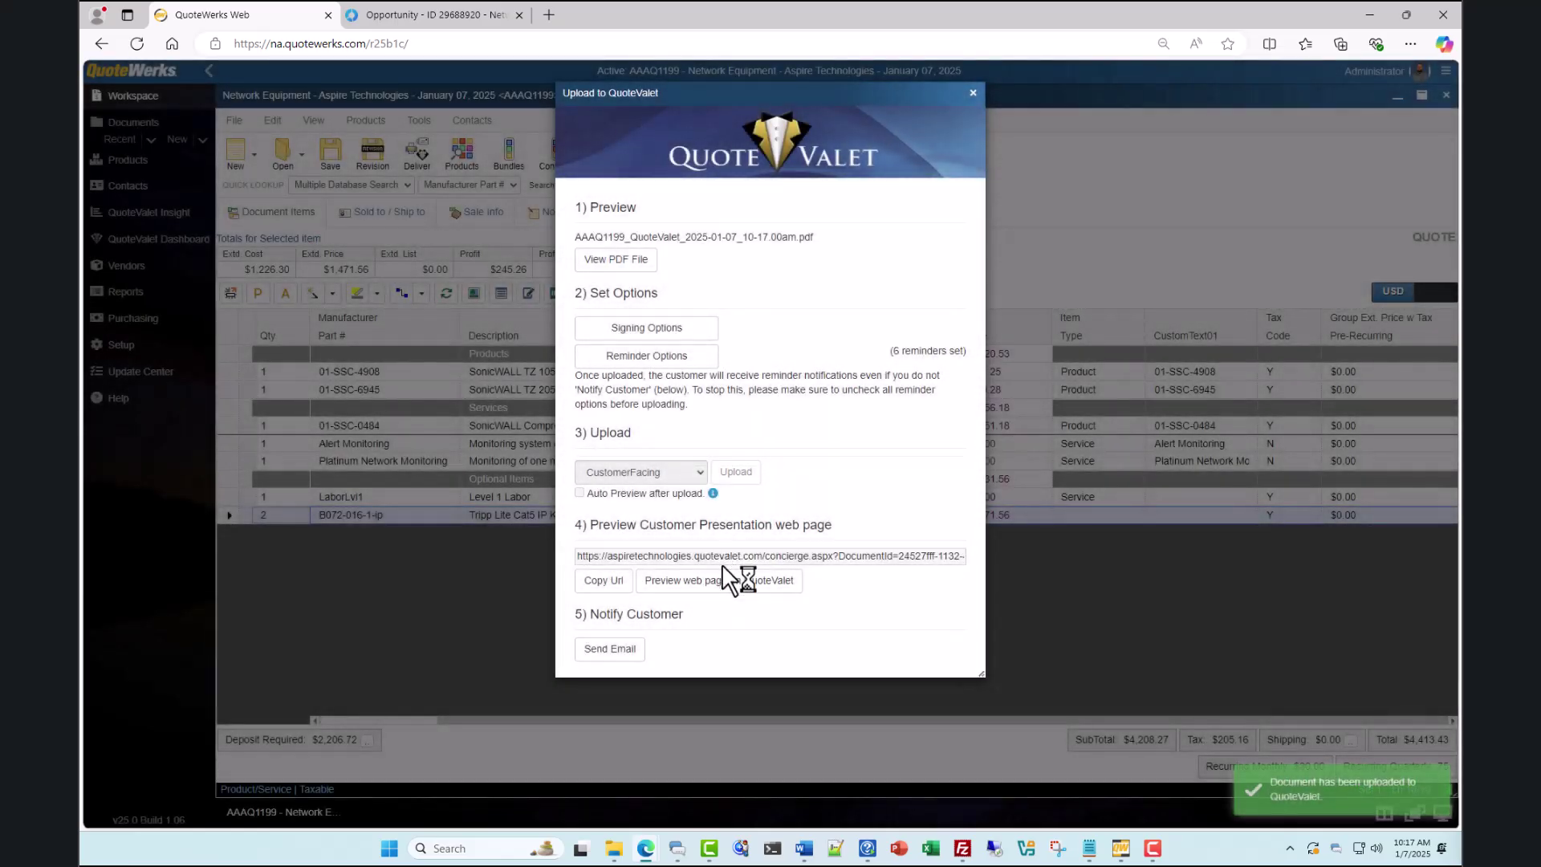
- Preview the customer page on QuoteValet and accept the quote, entering the customer's initials as the printed name
click(722, 580)
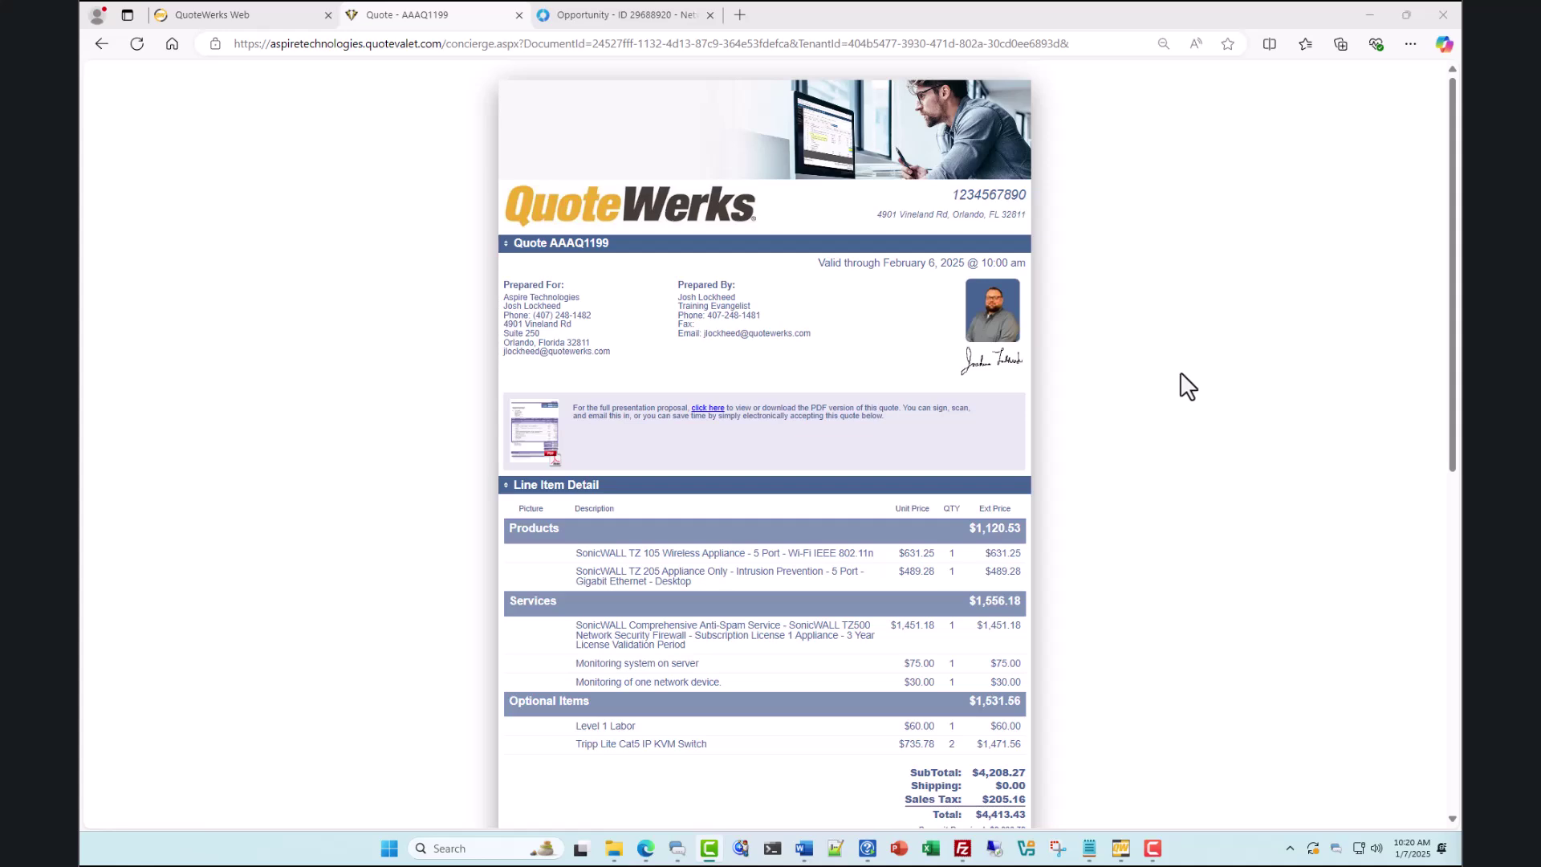
scroll(1180, 386, down, 8)
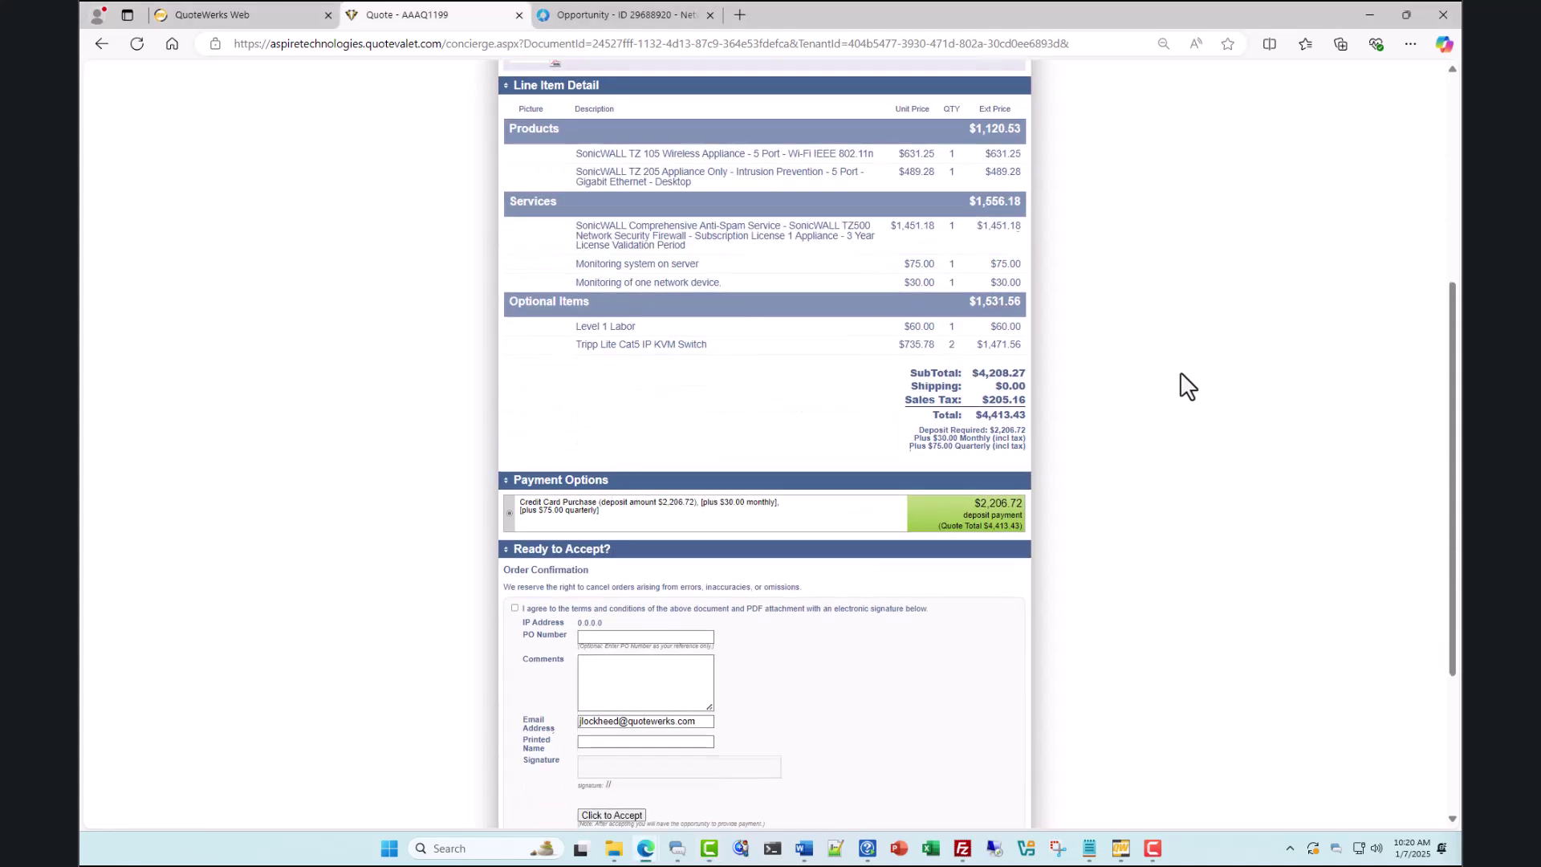
click(634, 503)
text(JL)
click(586, 572)
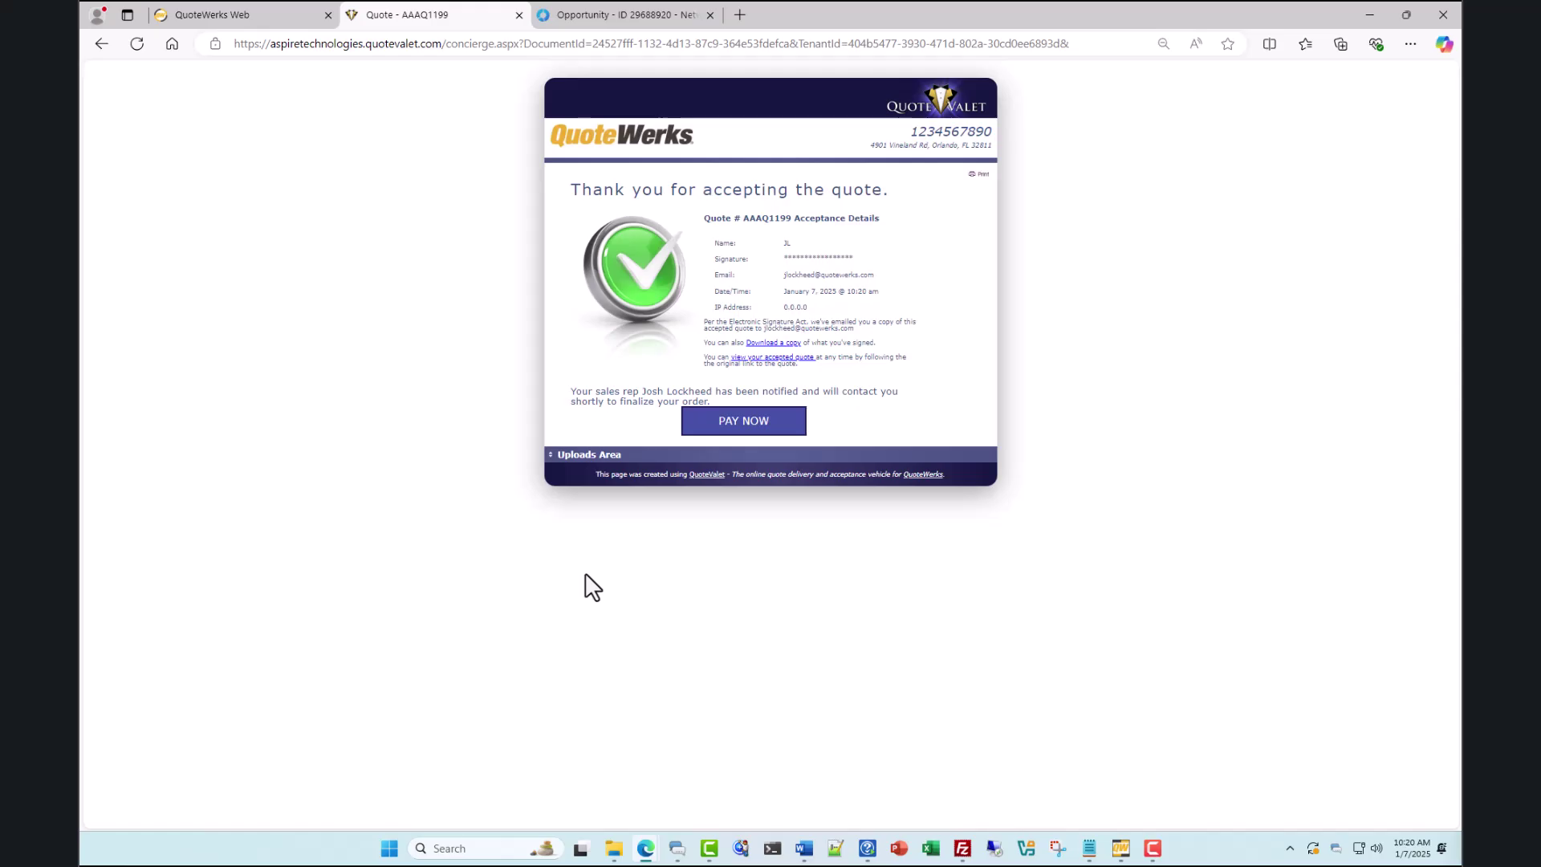
- Return to QuoteWerks, apply the customer's QuoteValet acceptance and convert the quote to an order with the default conversion options
click(231, 12)
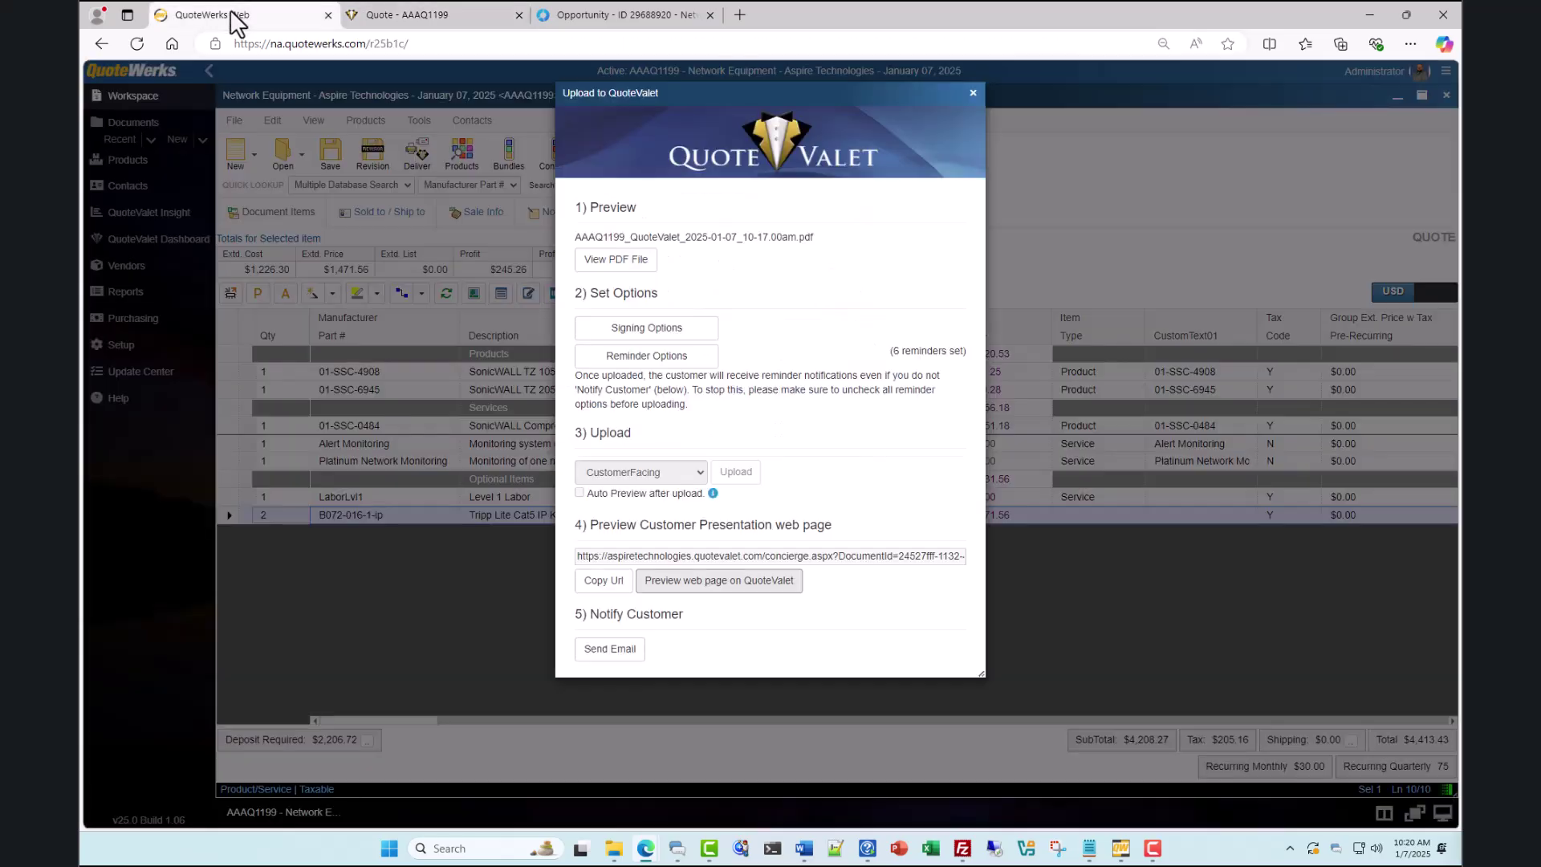
click(973, 92)
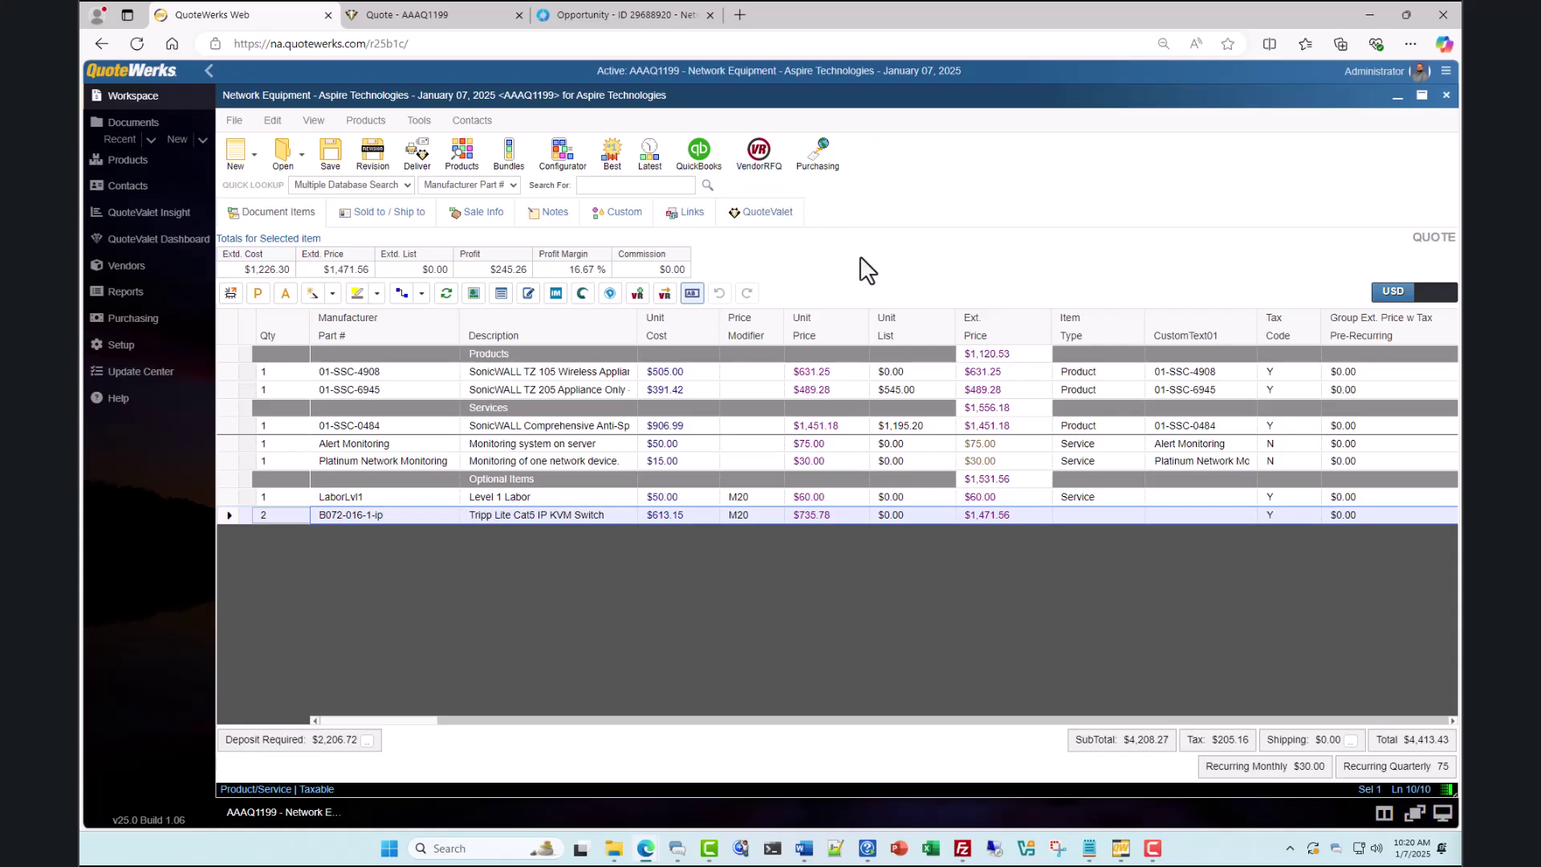
click(781, 223)
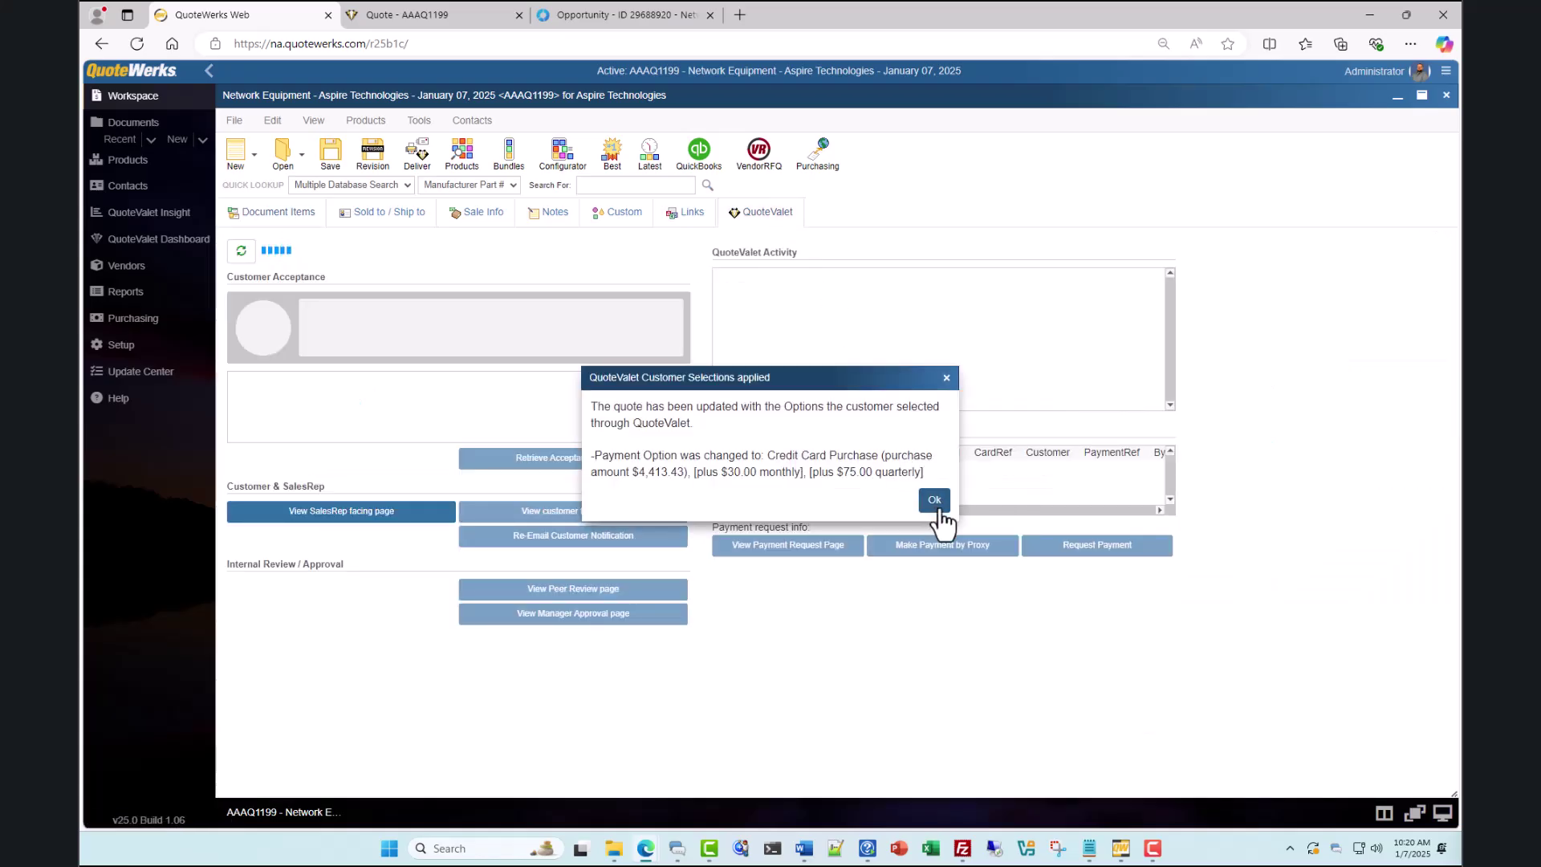
click(935, 499)
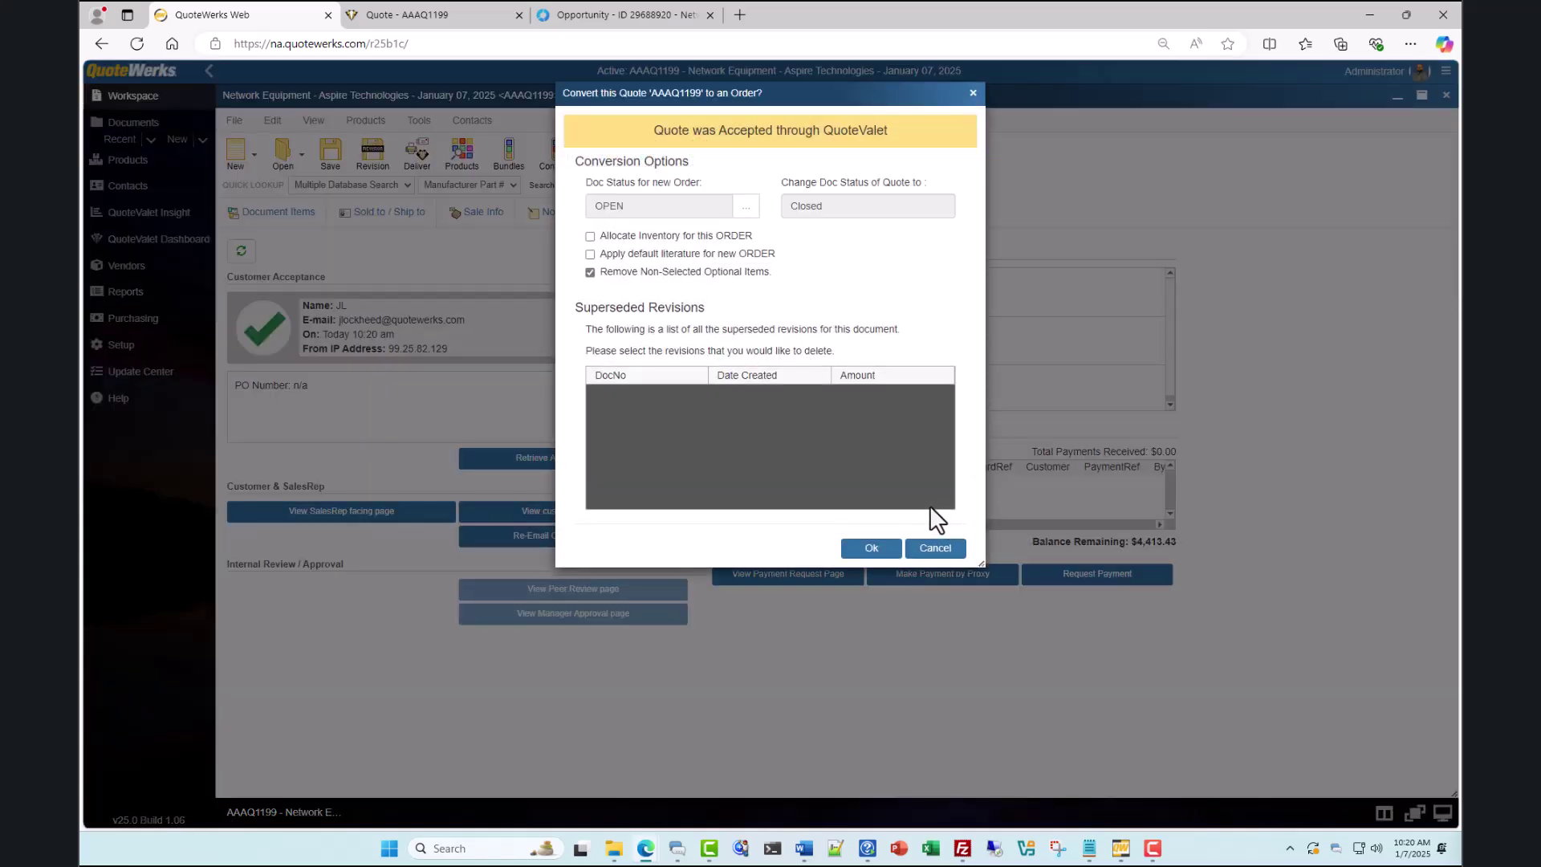
click(881, 552)
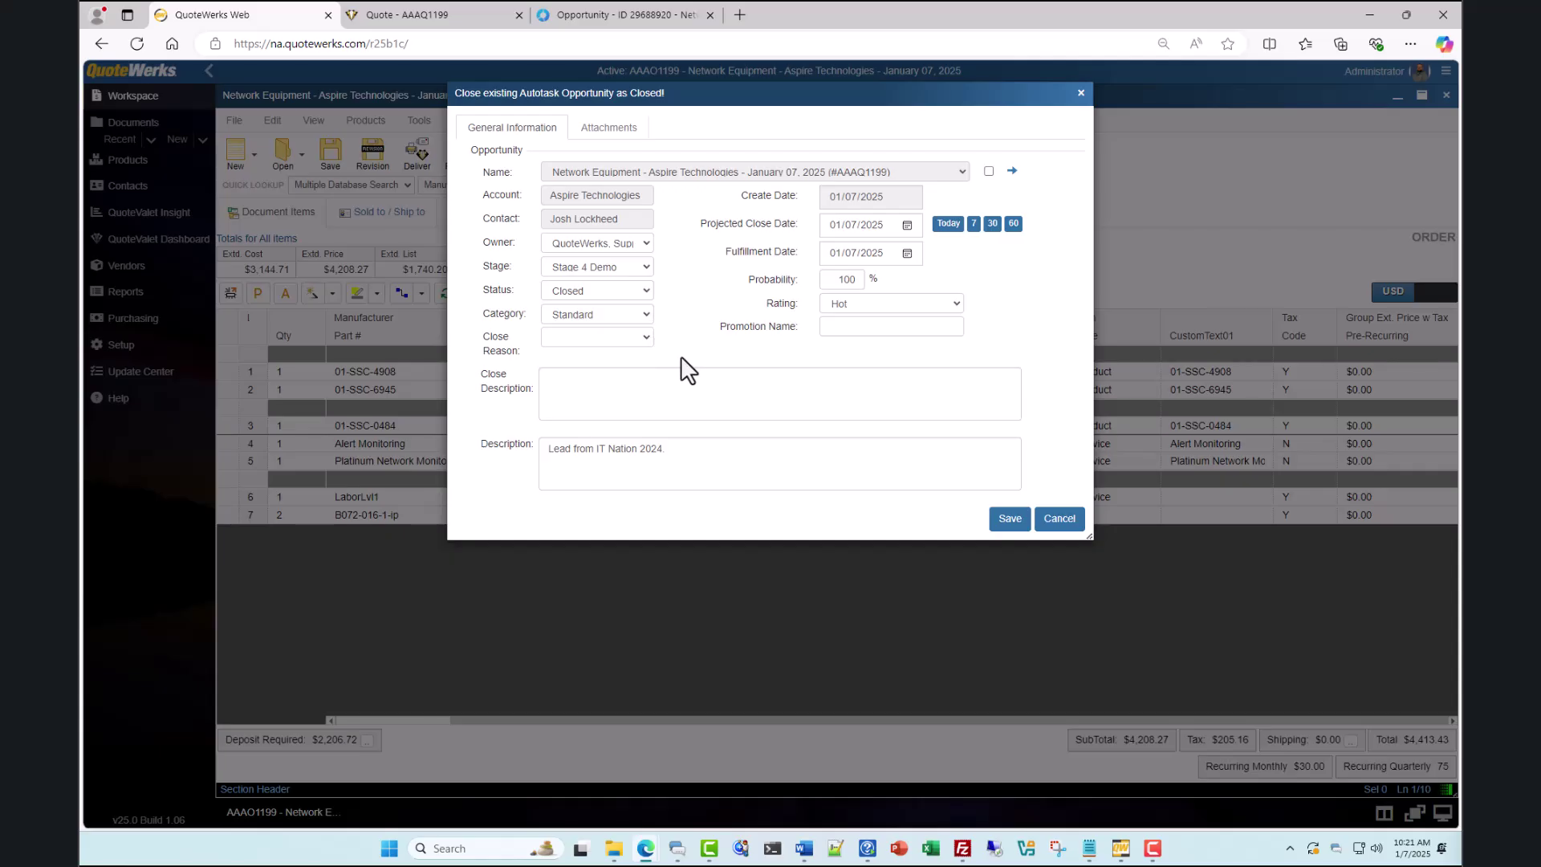
- Close the Autotask opportunity with the close reason Love the product, and save its Autotask quote as won
click(647, 338)
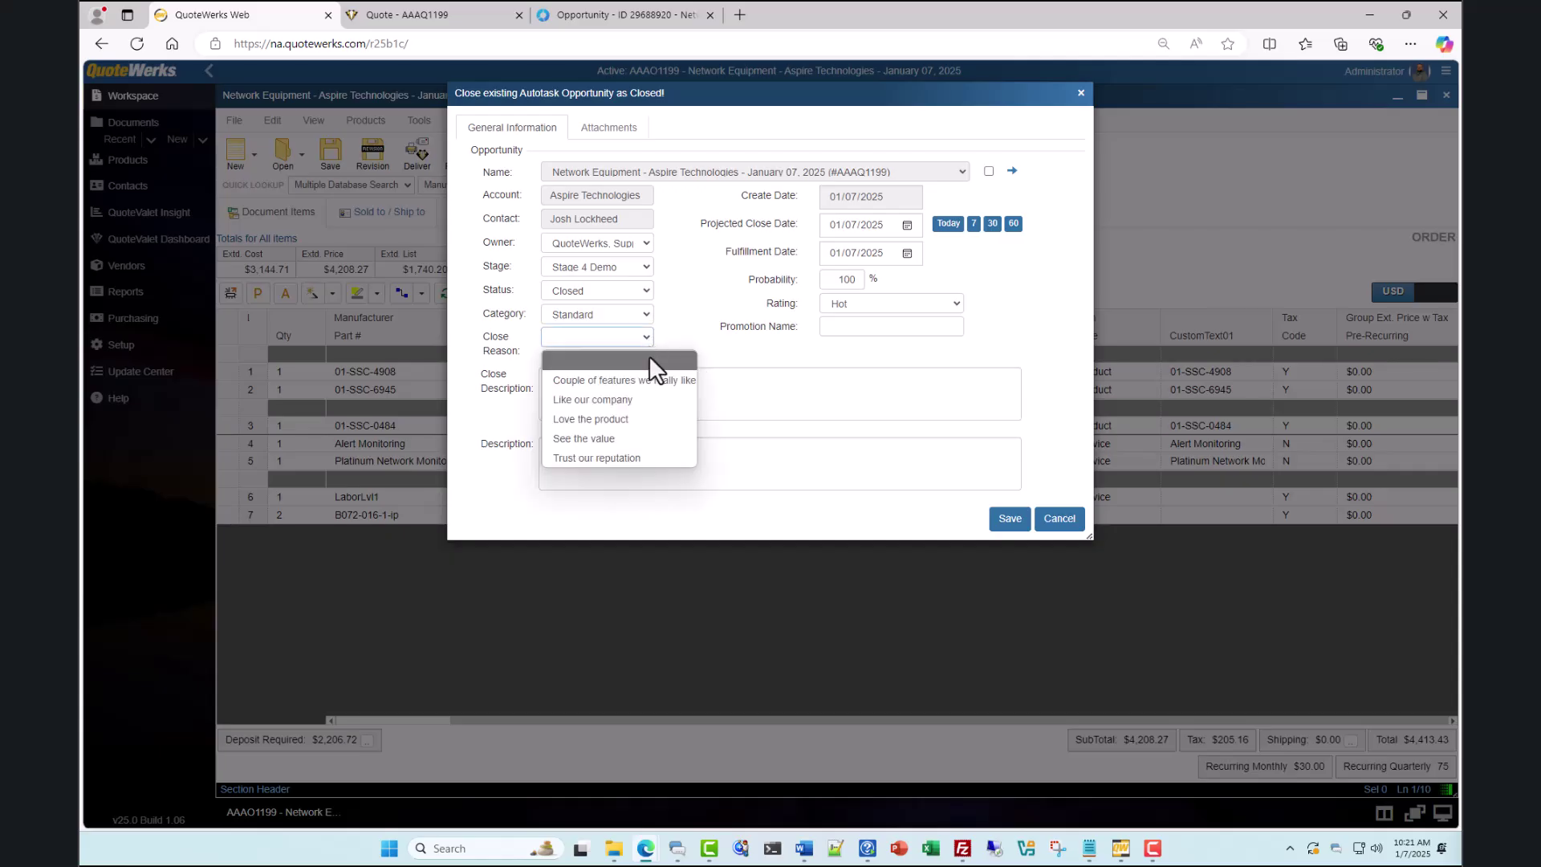
click(649, 419)
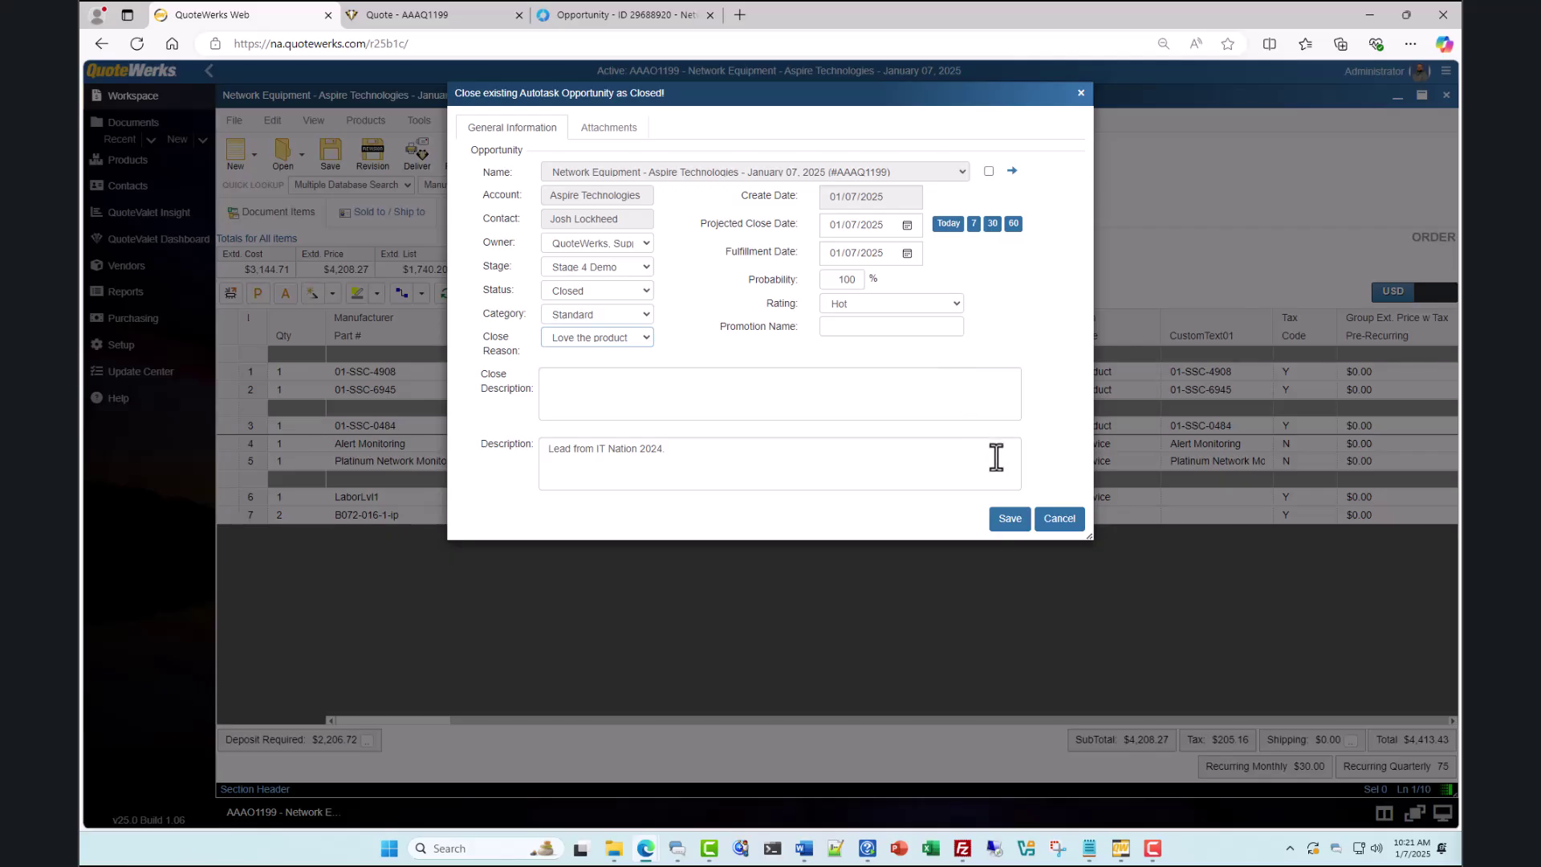
click(1010, 518)
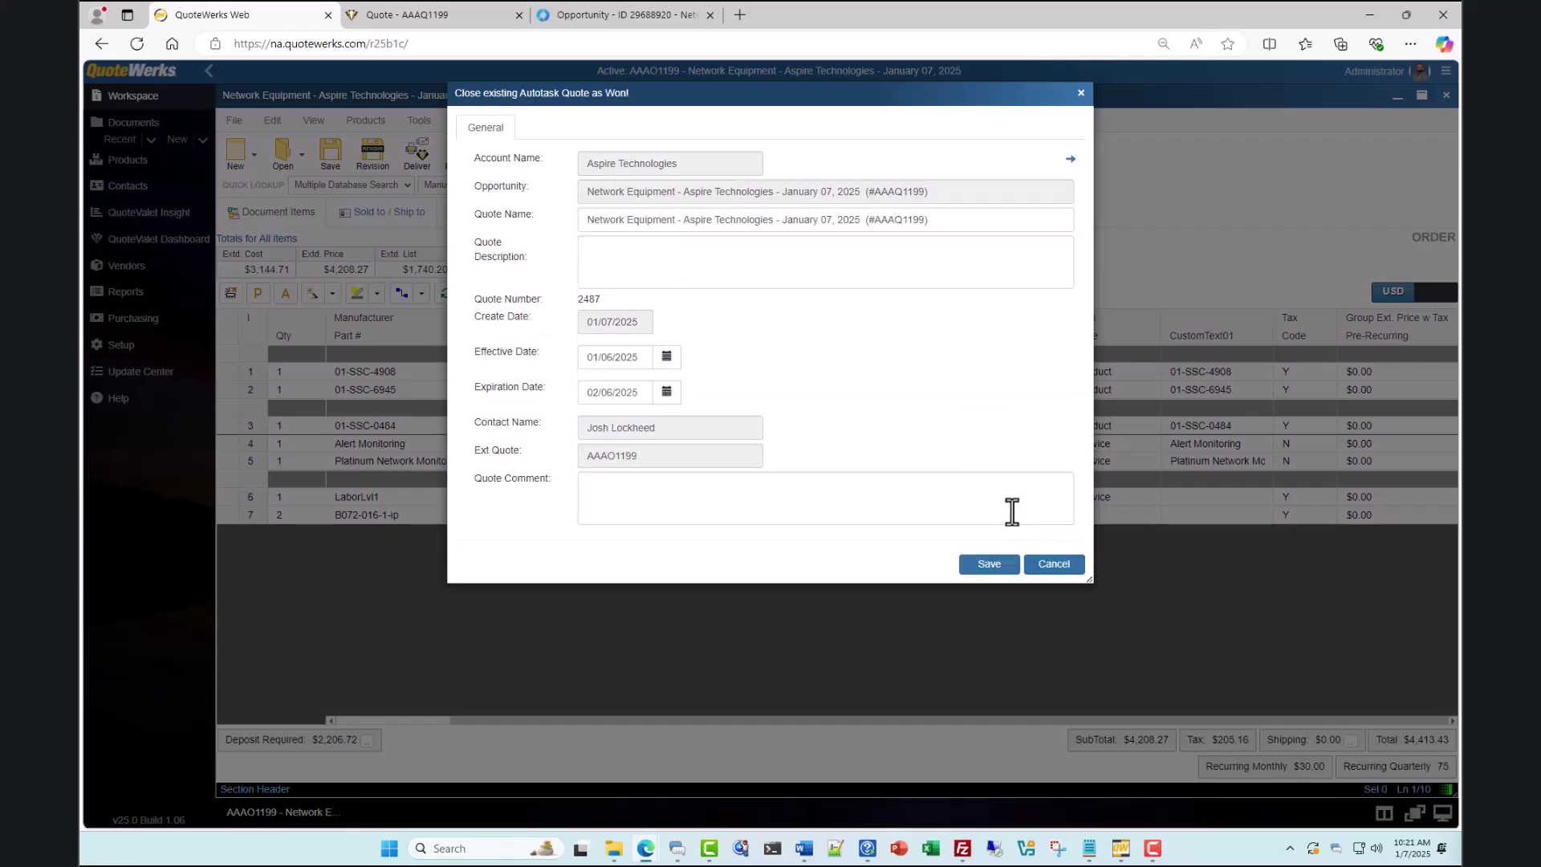
click(1004, 563)
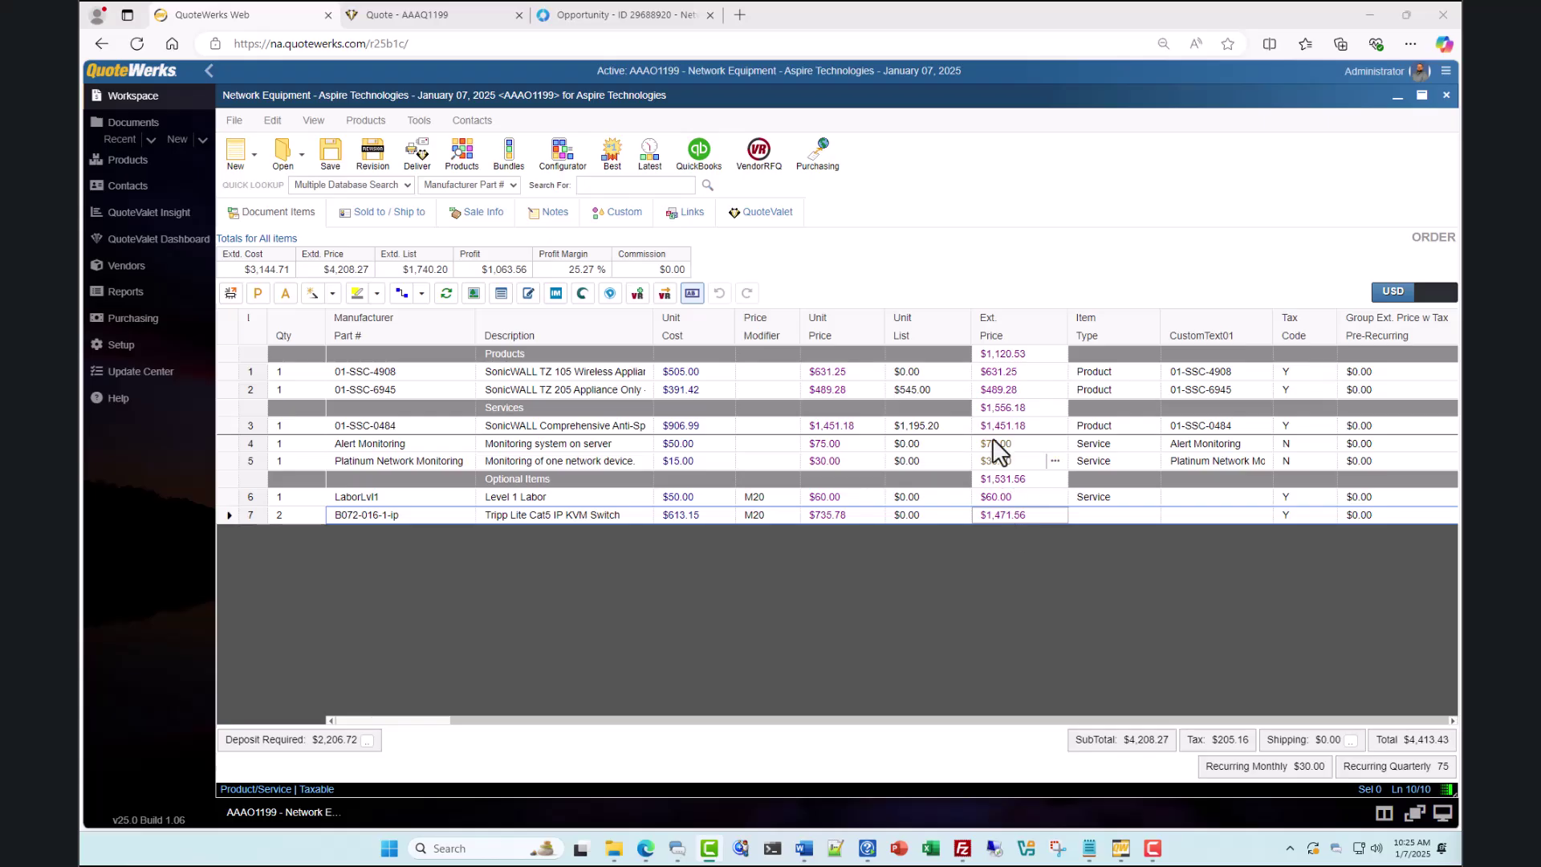
- Open purchasing for the order, filter by the vendor Autotask Products and select all three SonicWALL items
click(818, 156)
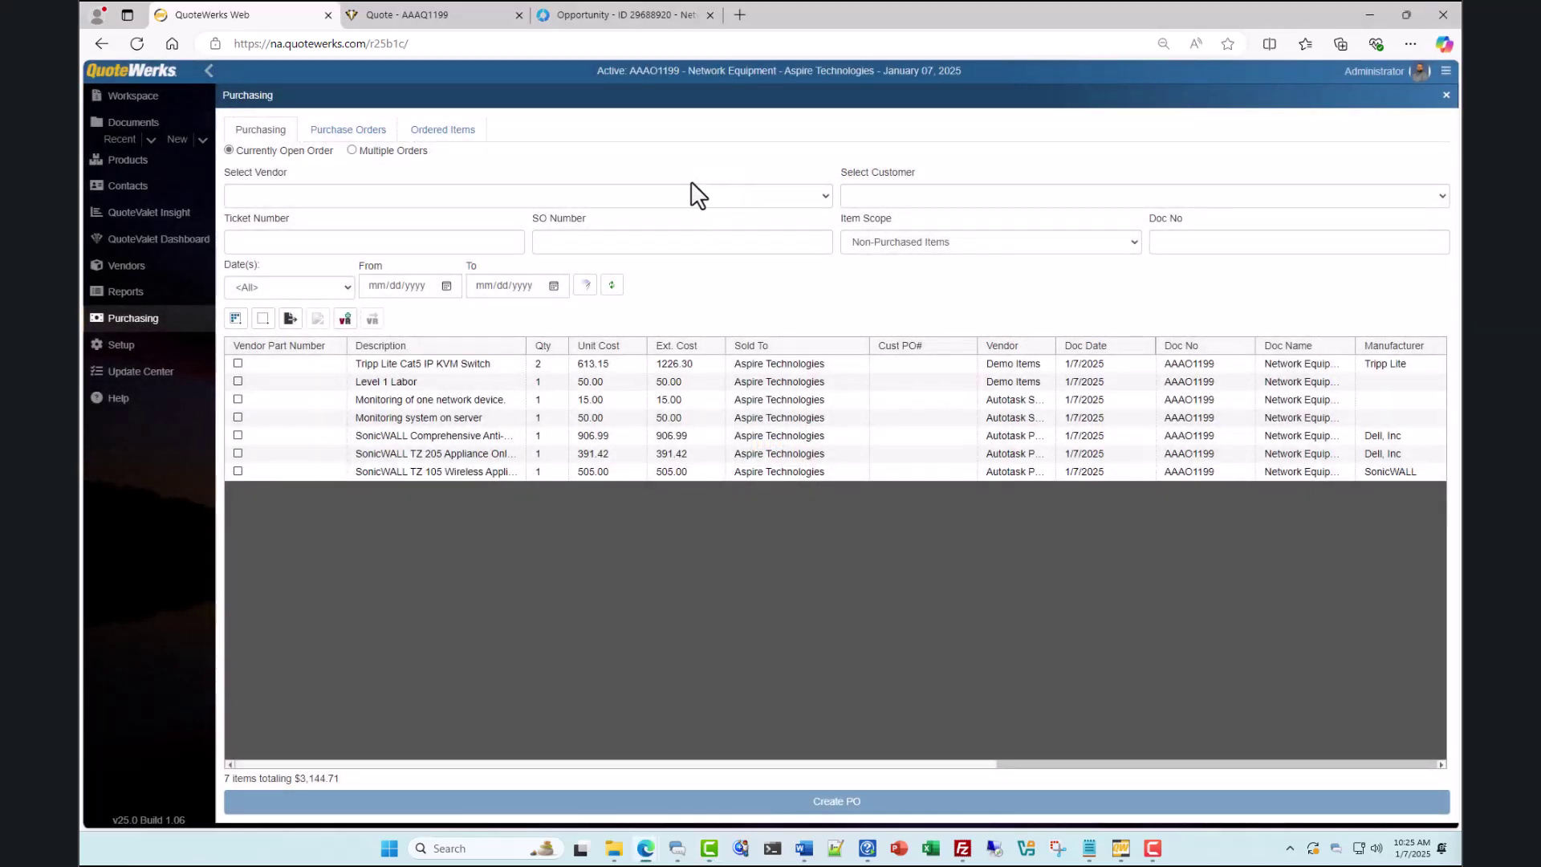
click(666, 196)
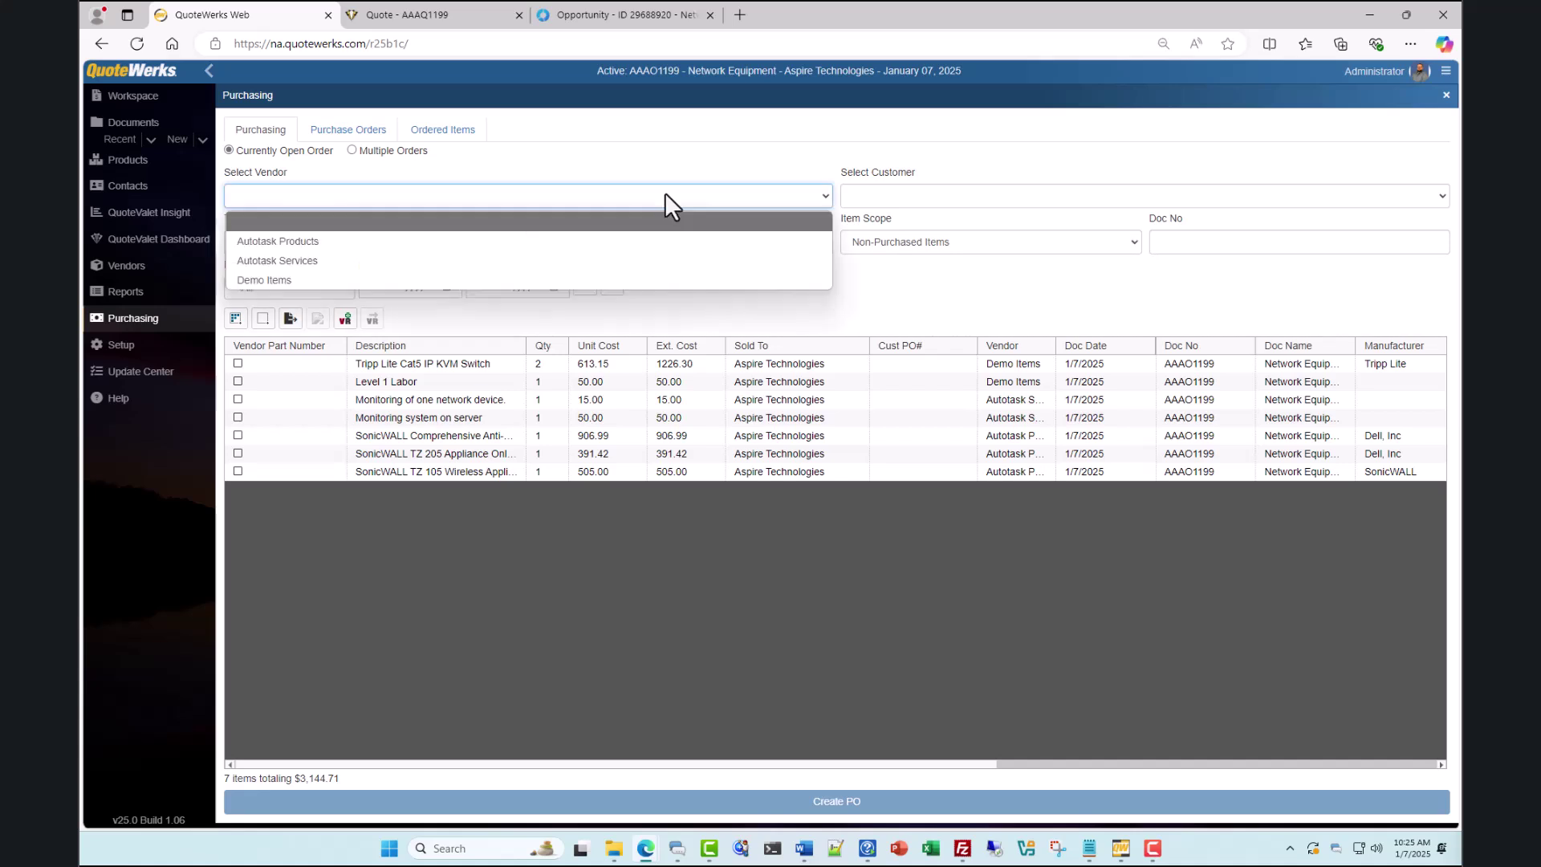
click(597, 249)
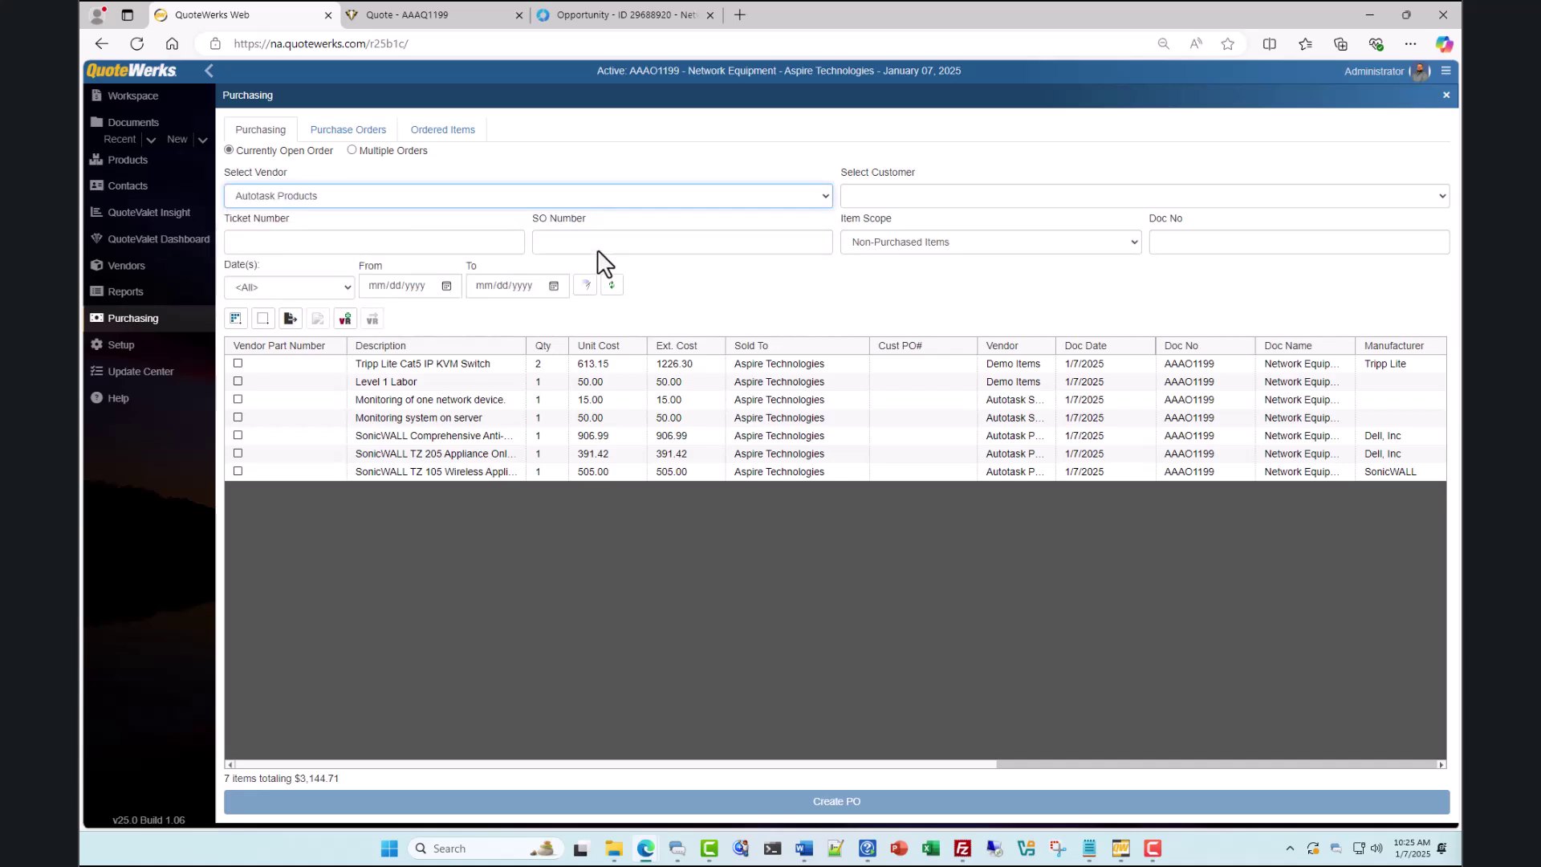
click(236, 364)
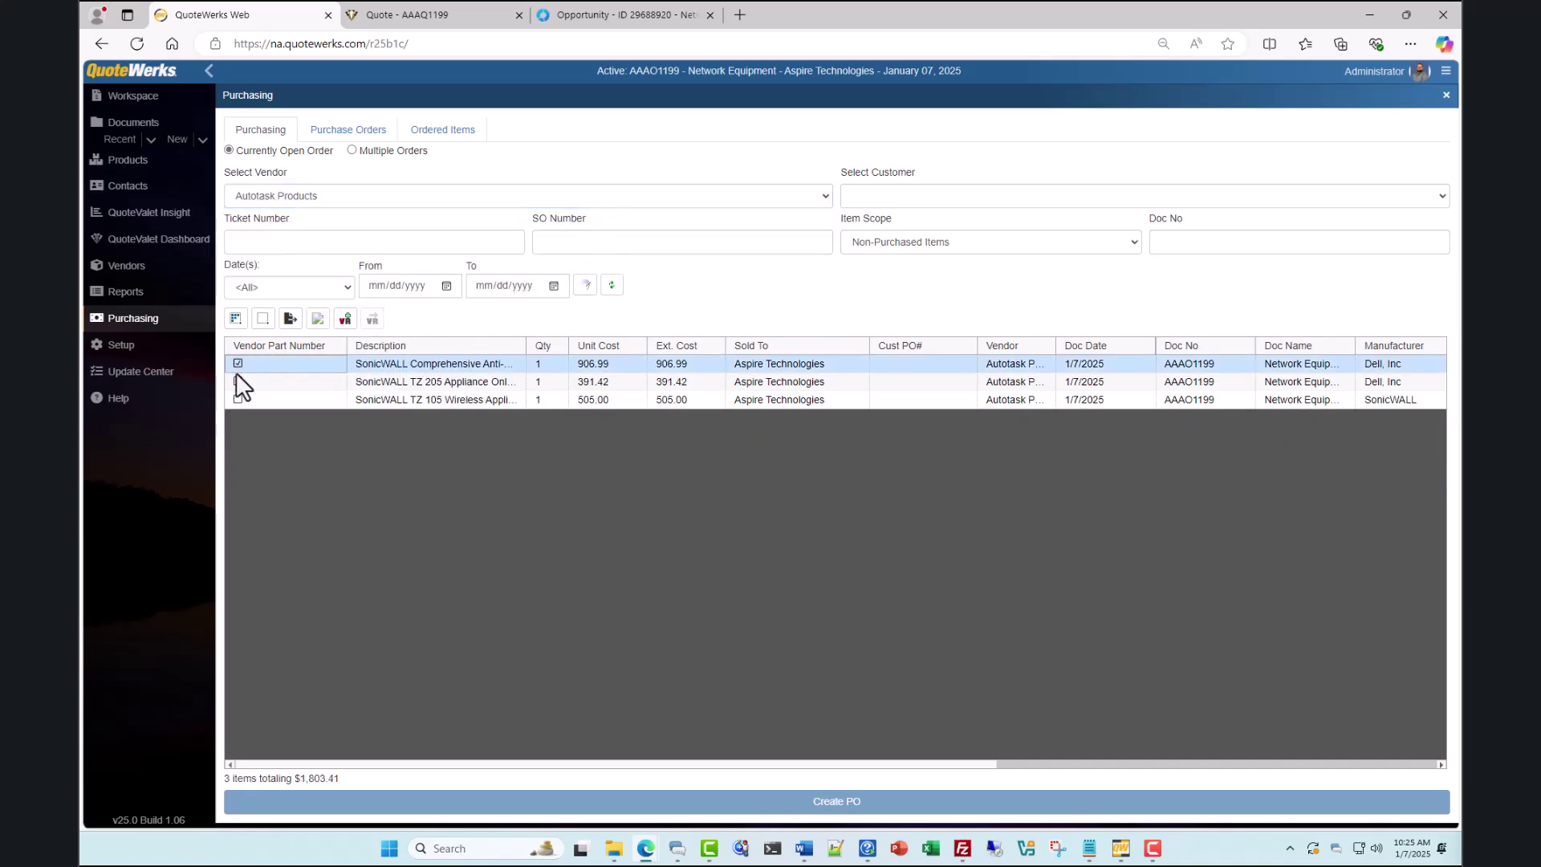
click(239, 382)
click(238, 400)
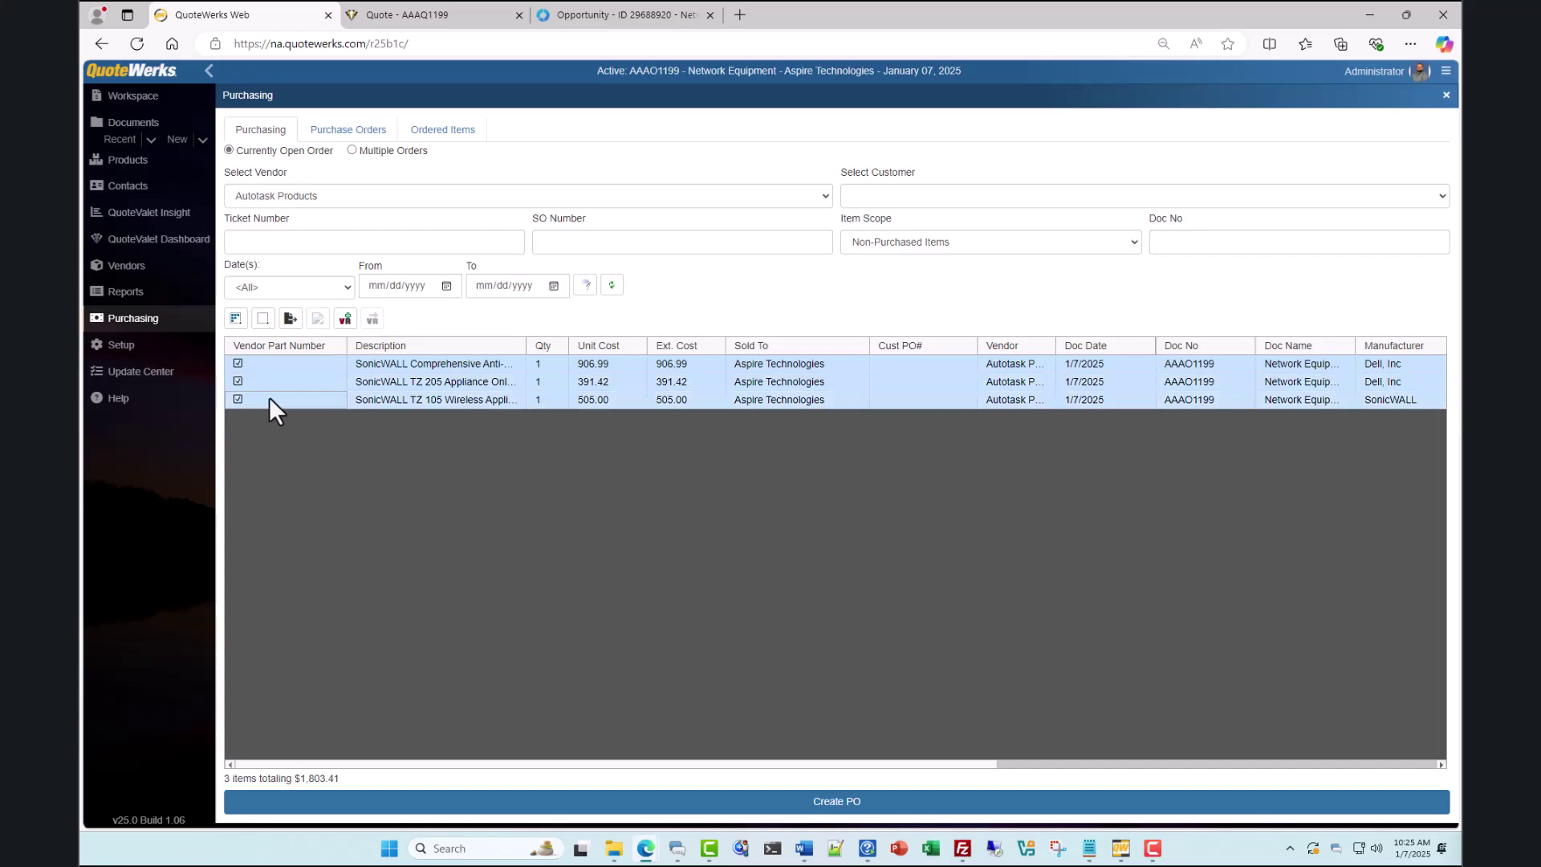
- Create a purchase order for the selected items with the next generated PO number and export to Autotask enabled
click(834, 803)
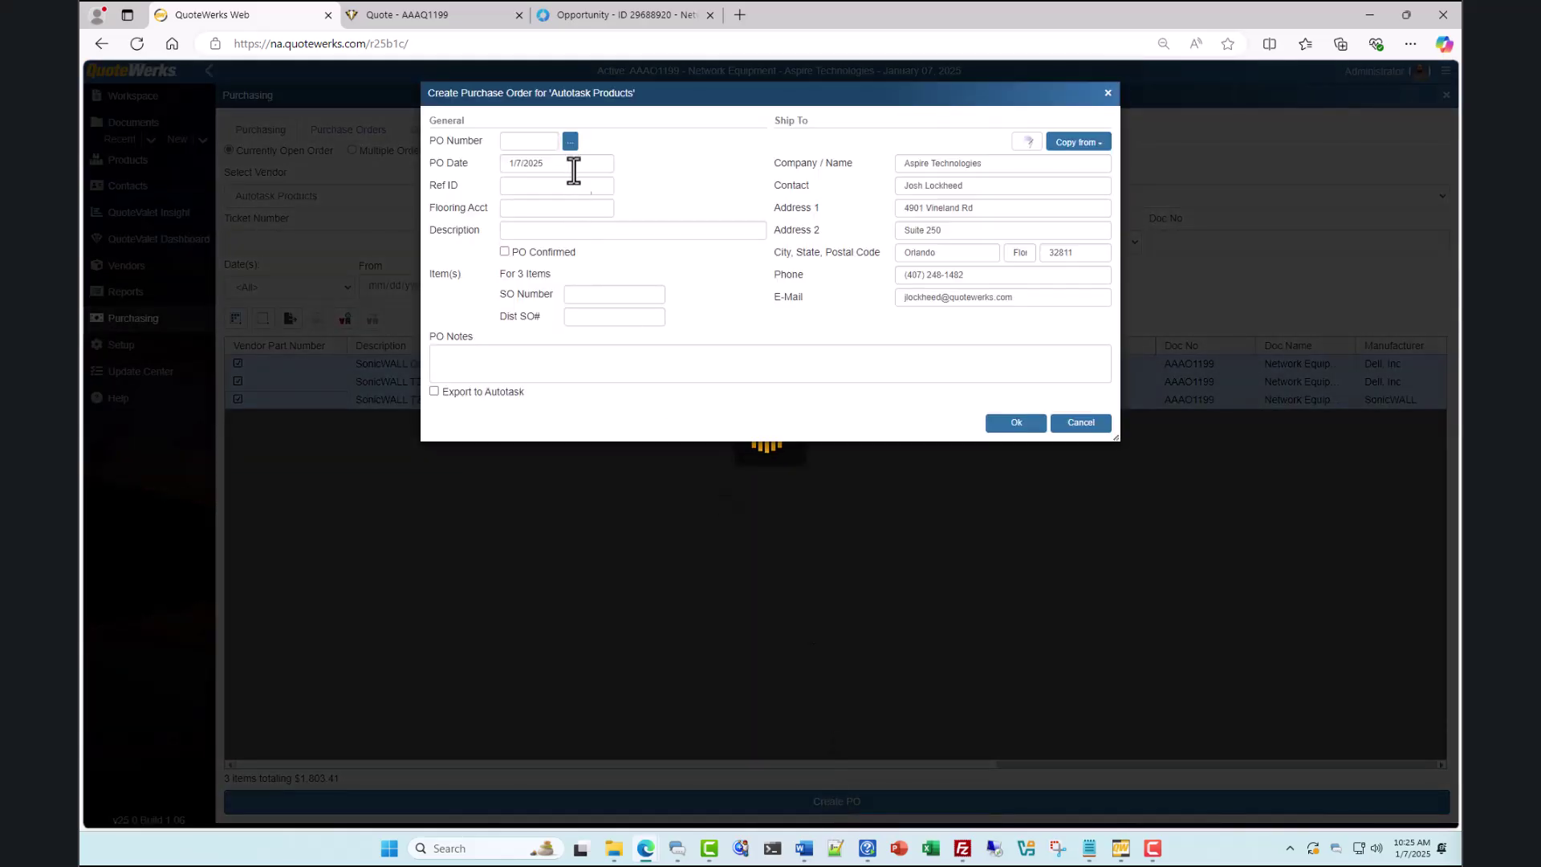
click(570, 141)
click(846, 496)
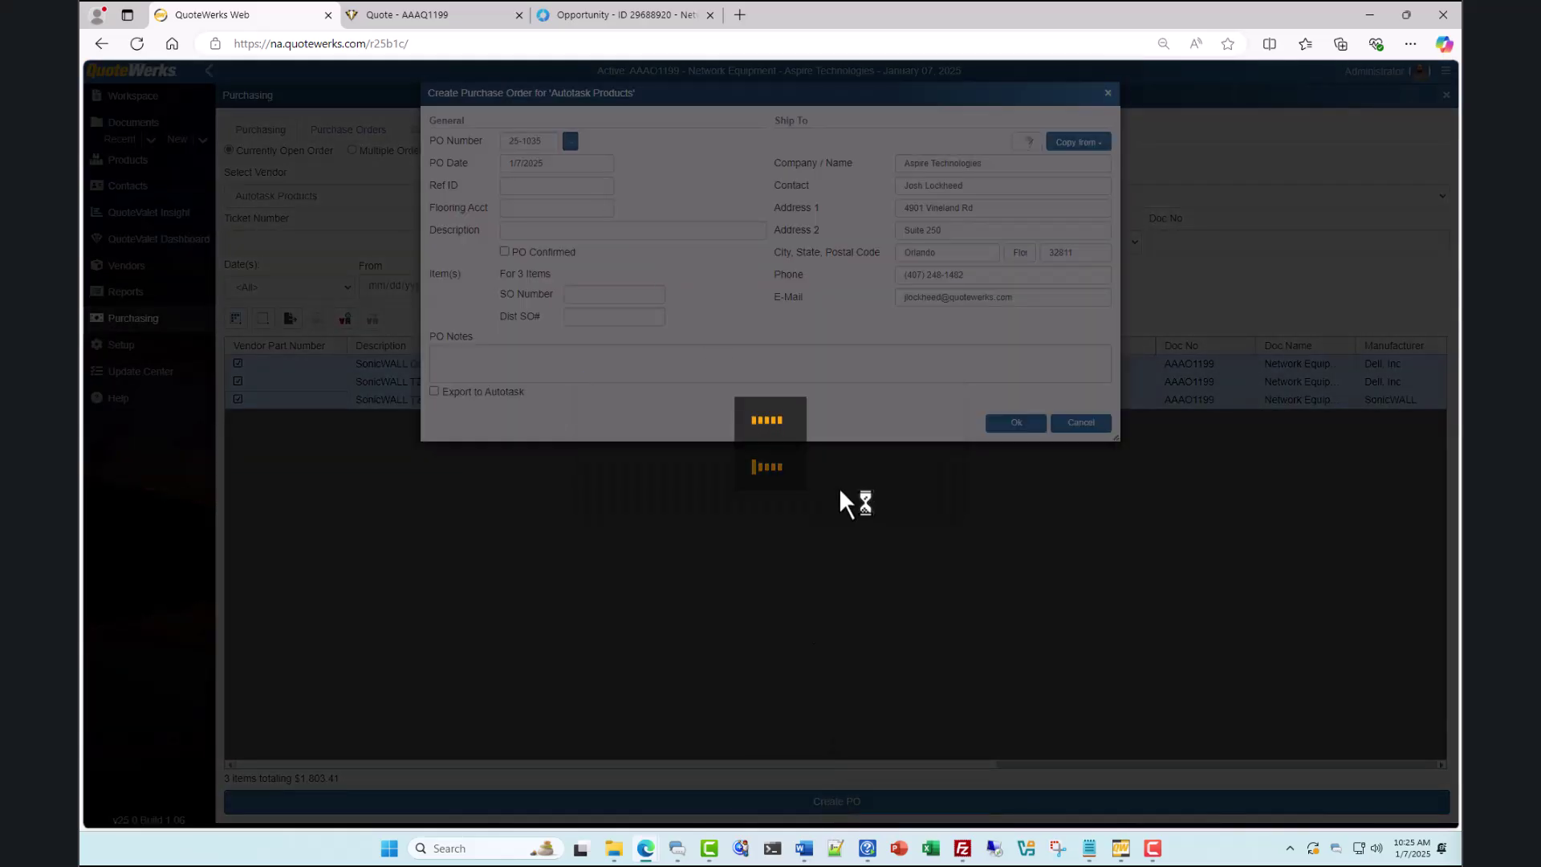
click(435, 391)
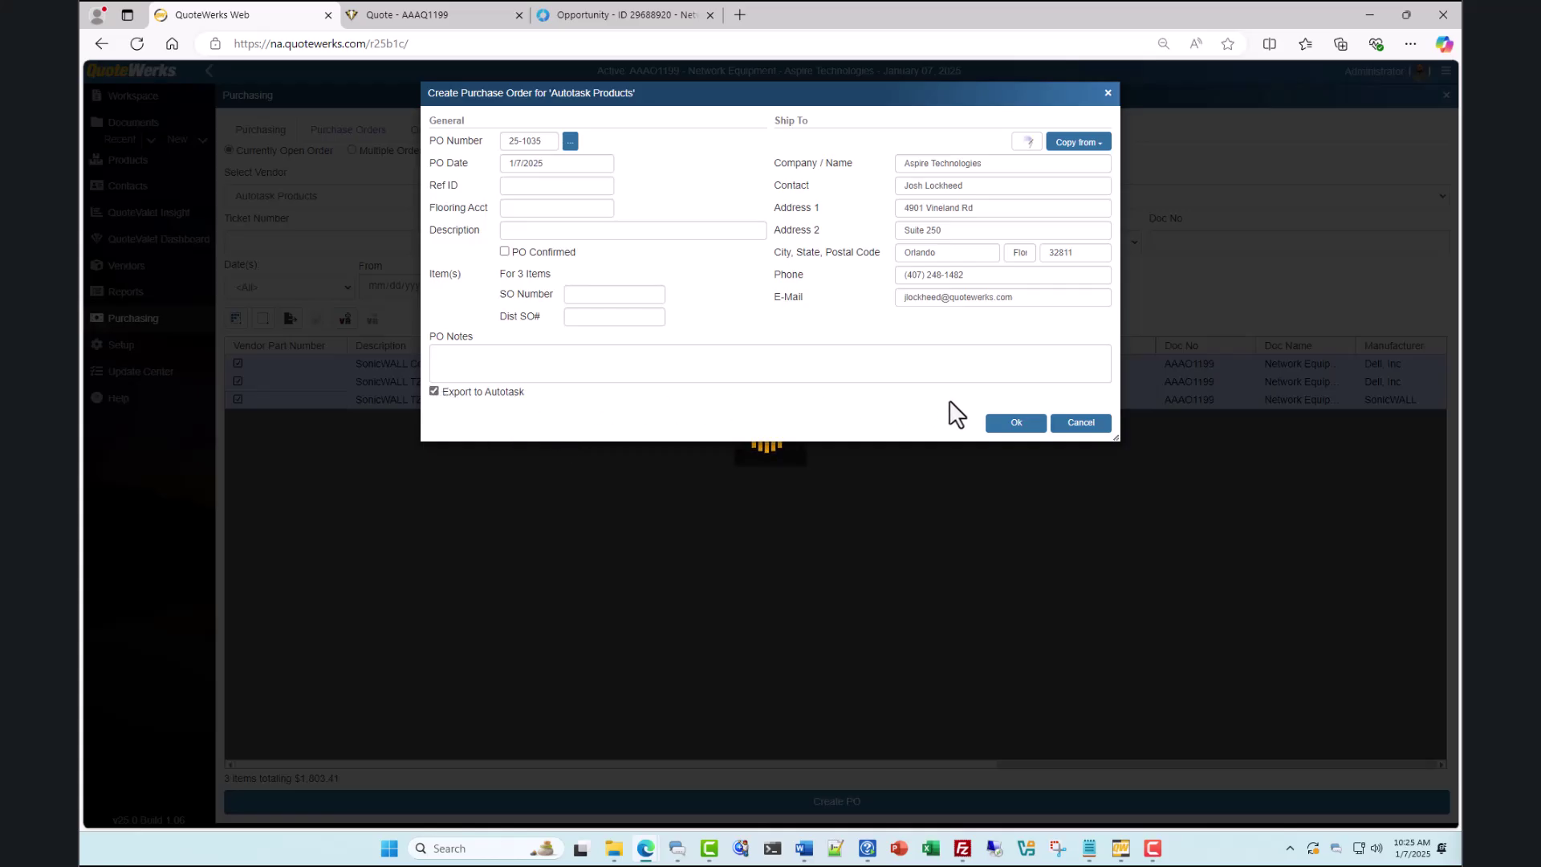
click(995, 422)
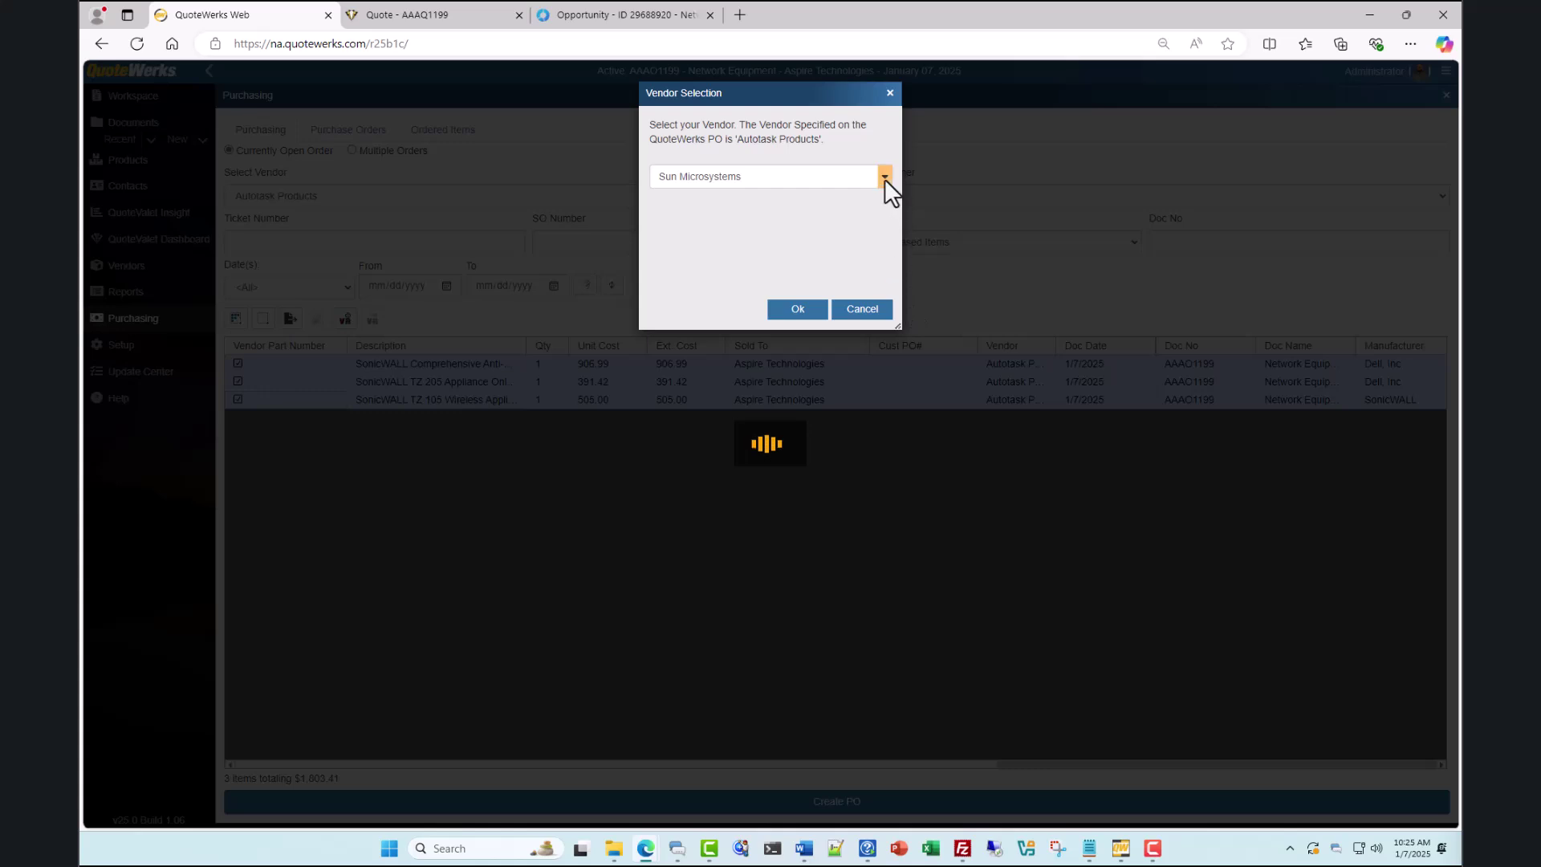
- Set the Autotask vendor for the purchase order to Autotask Corporation and accept the default inventory location
click(885, 177)
click(864, 249)
click(817, 310)
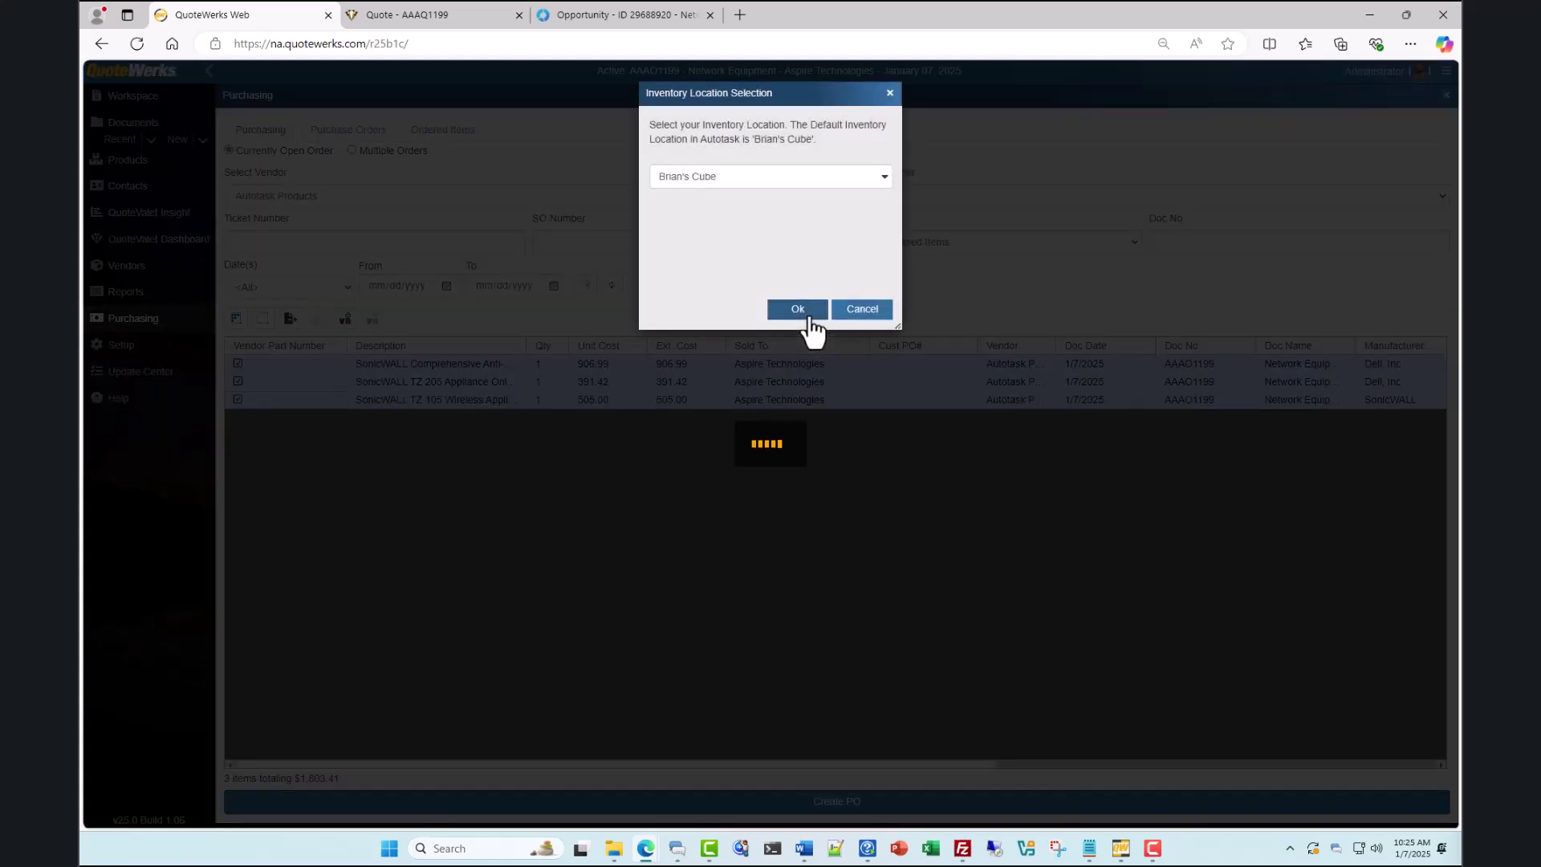
click(803, 313)
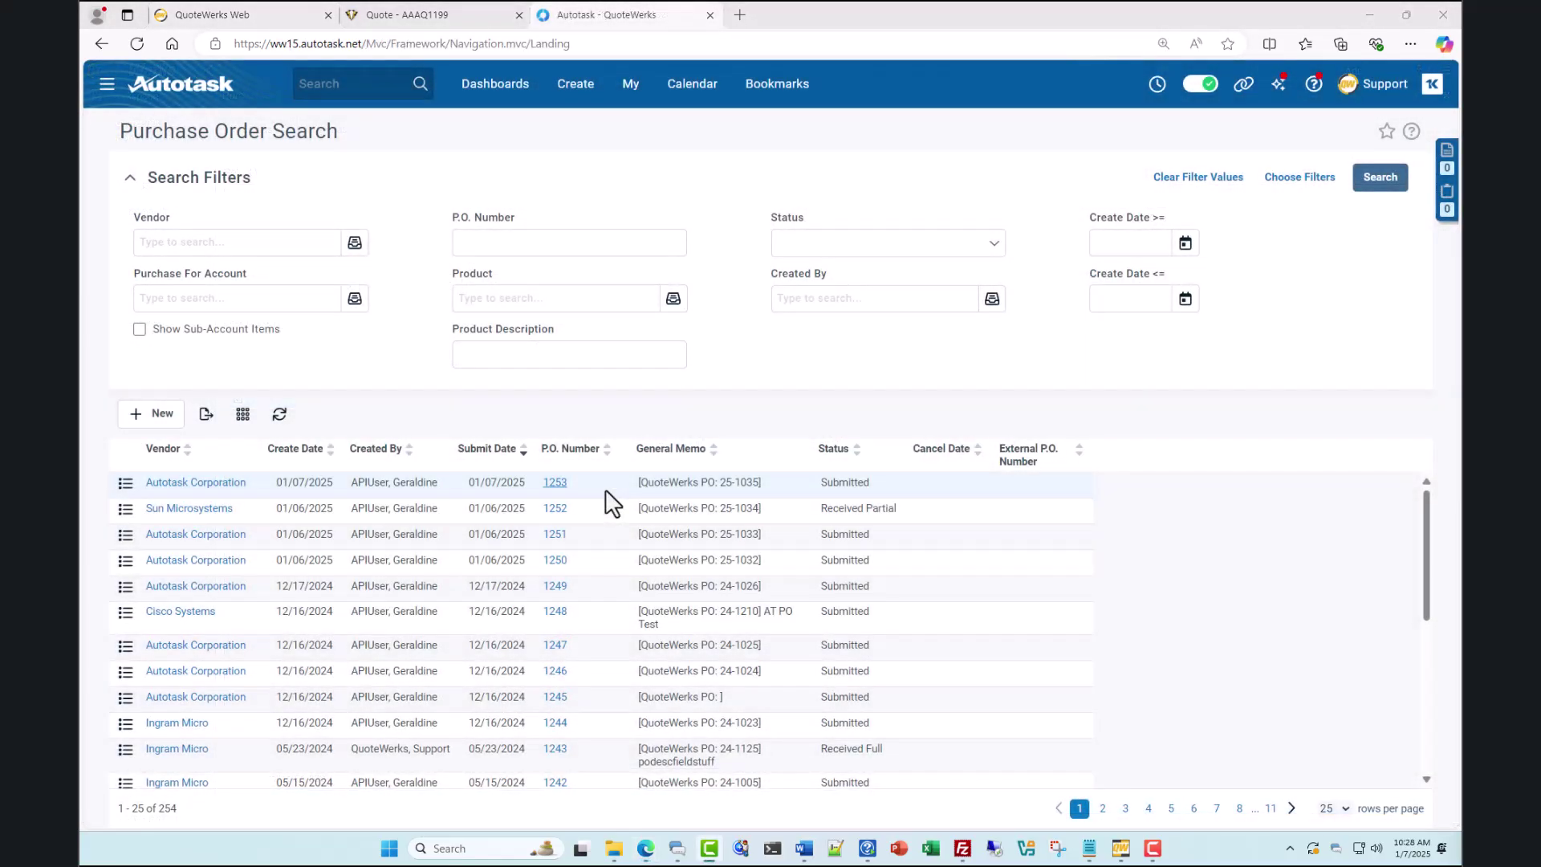
- View the newest purchase order in Autotask, examine its details and items, and close it
click(556, 484)
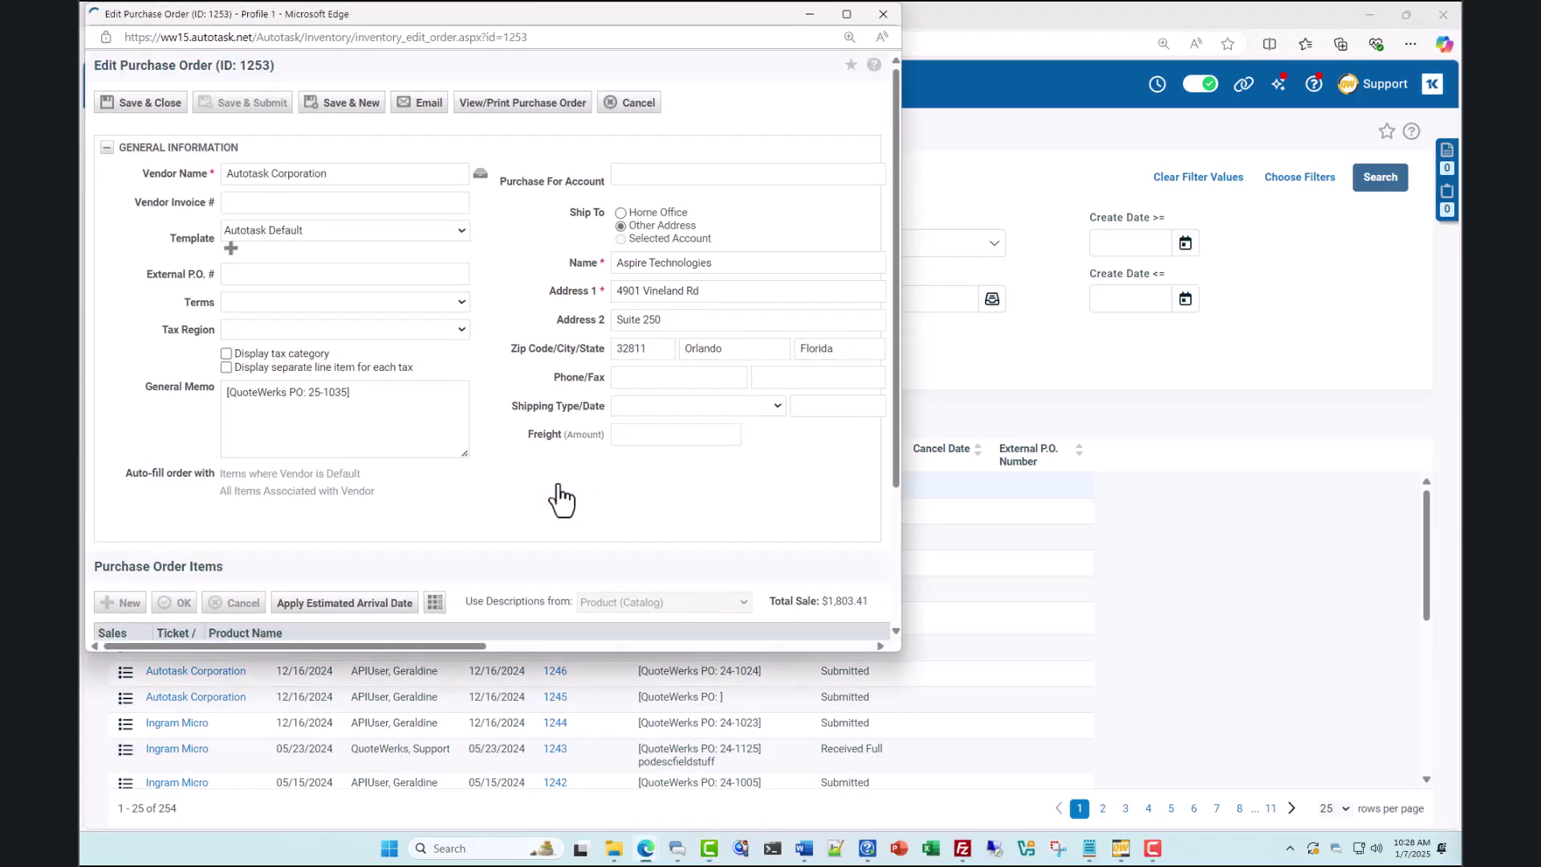
scroll(534, 514, down, 3)
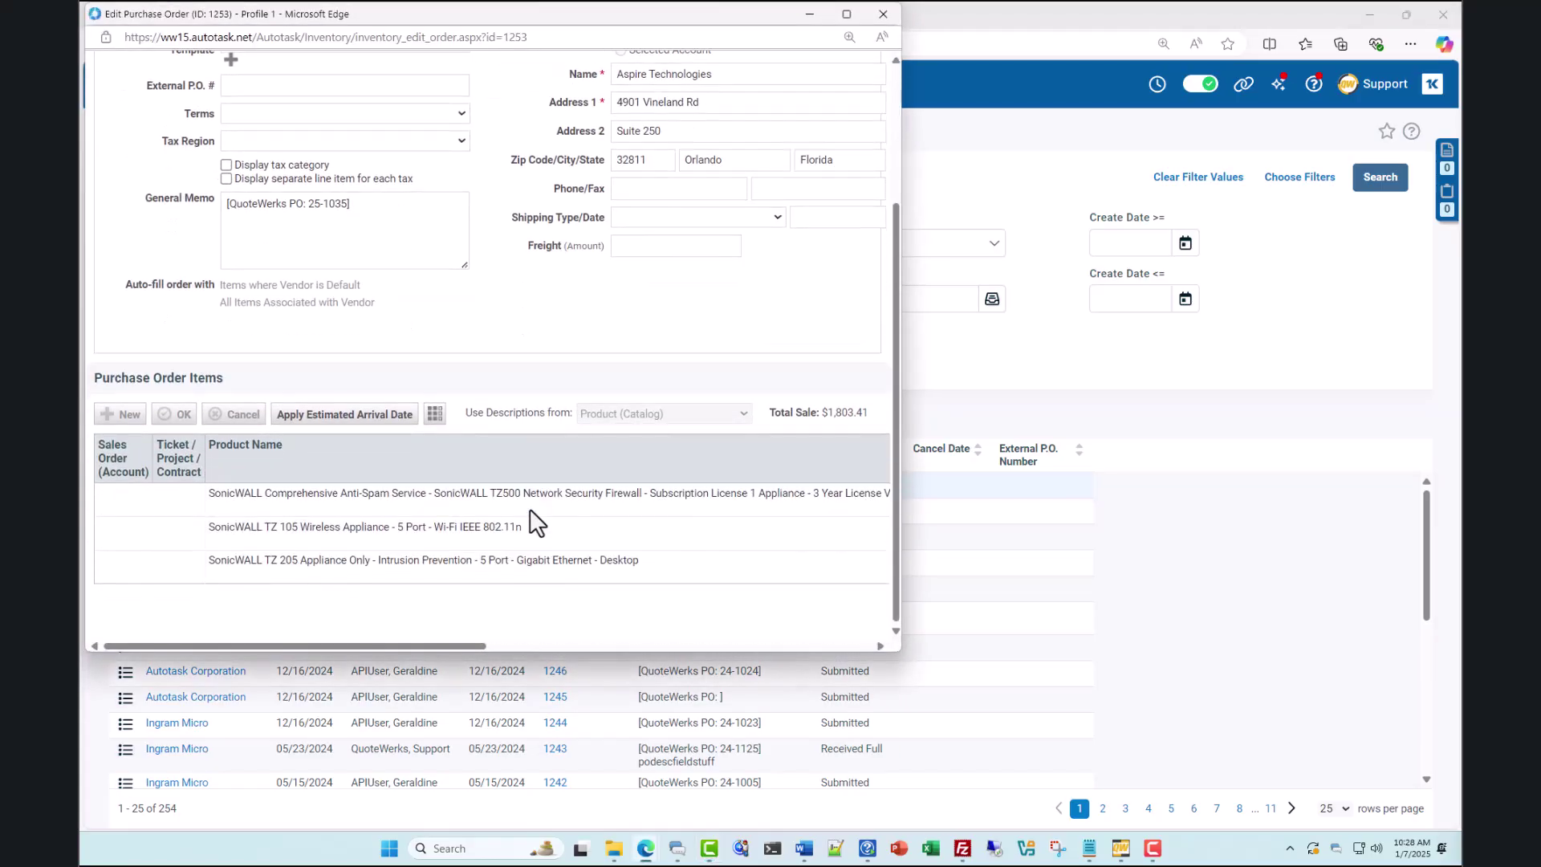
scroll(461, 644, up, 2)
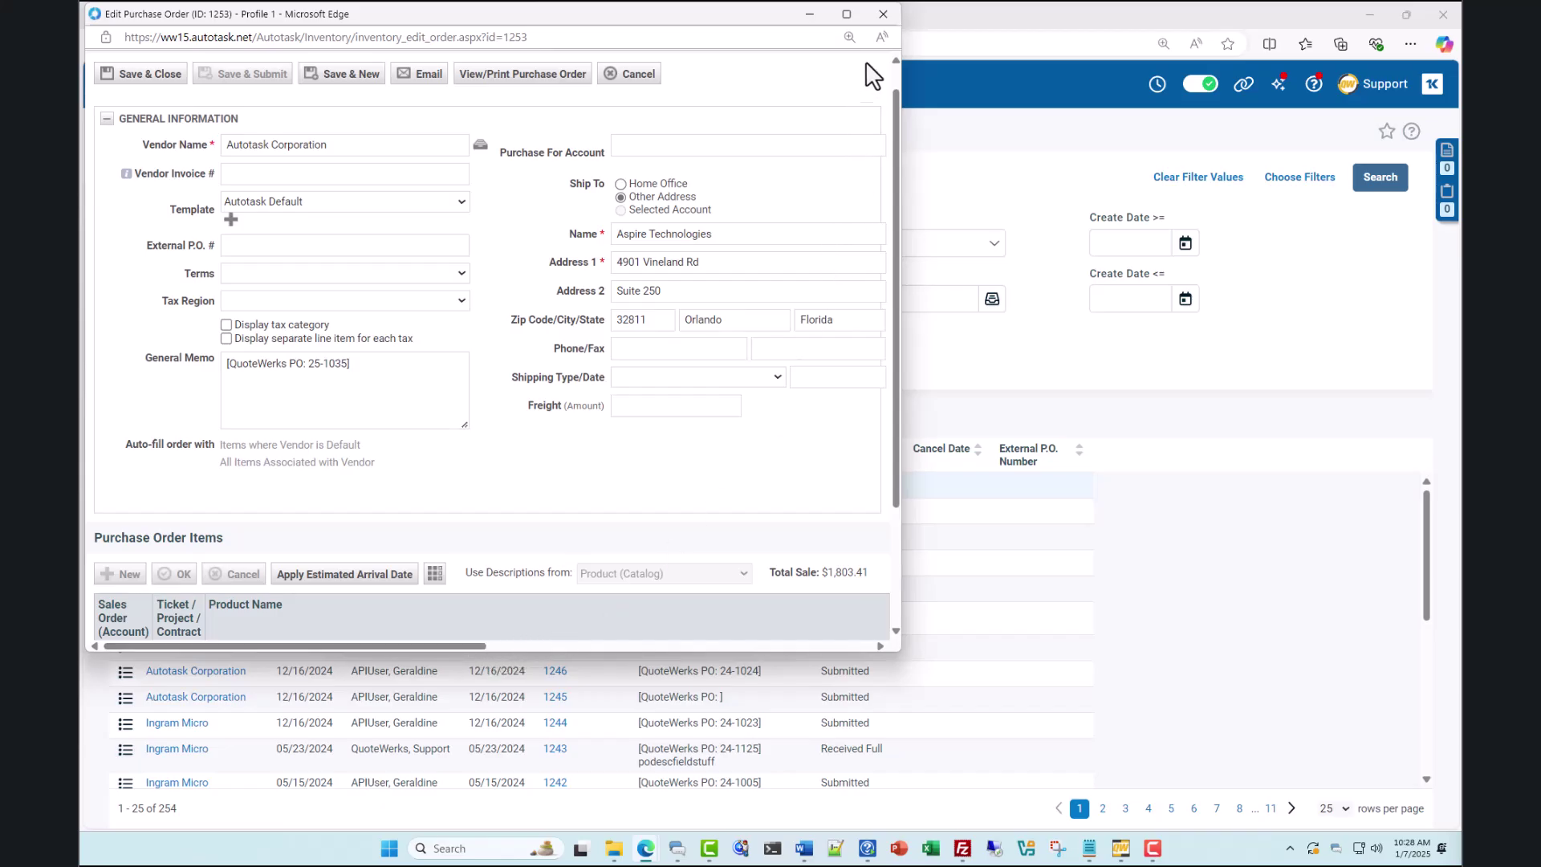
click(884, 15)
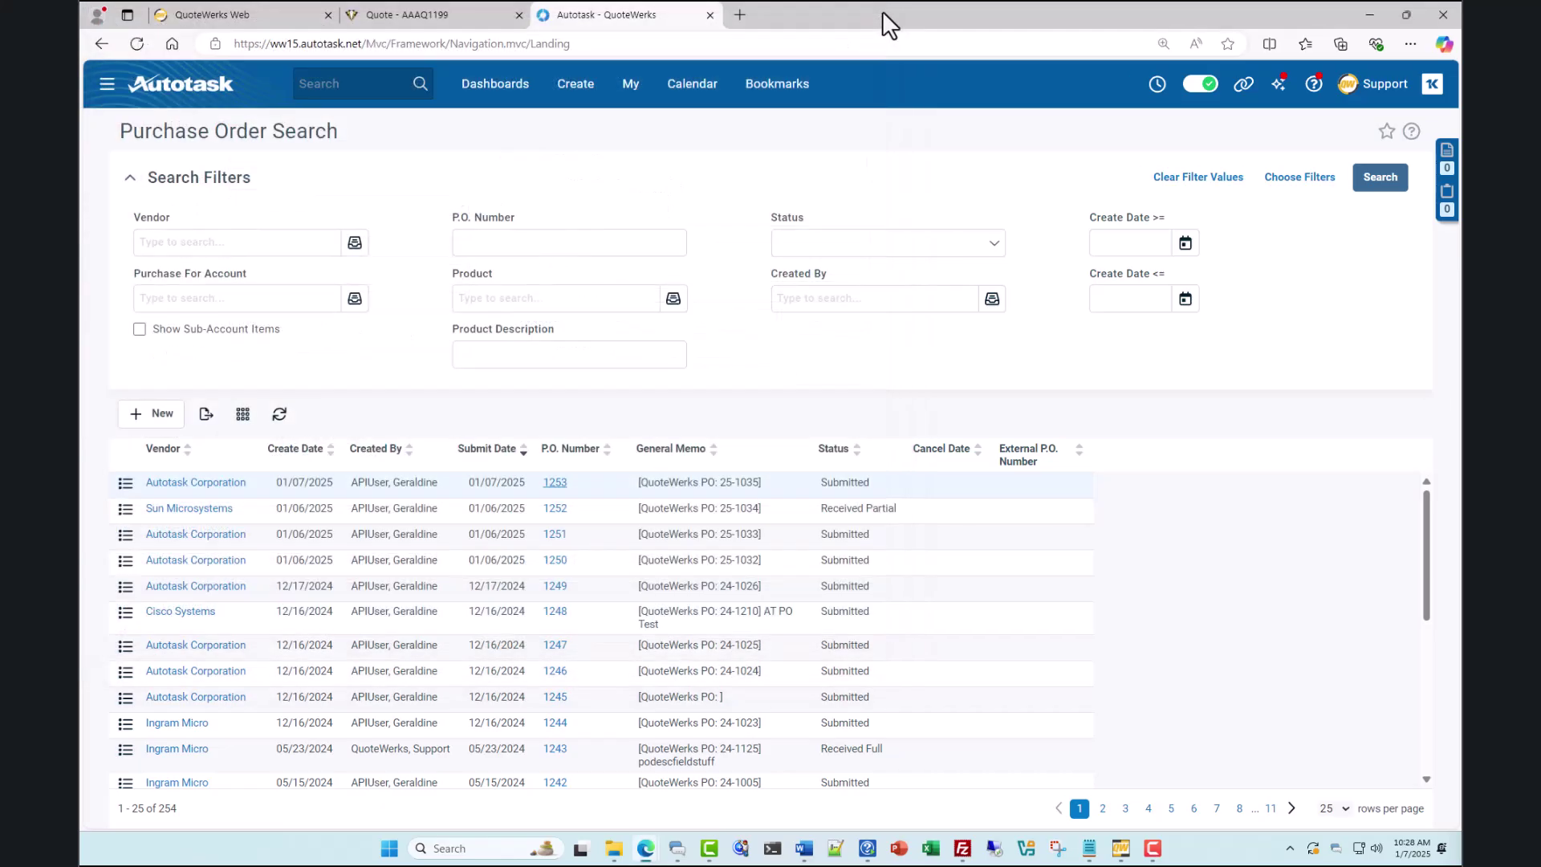
- Return to QuoteWerks and receive the SonicWALL TZ 105 Wireless Appliance on the newest purchase order with serial number 13459780
click(262, 21)
click(889, 210)
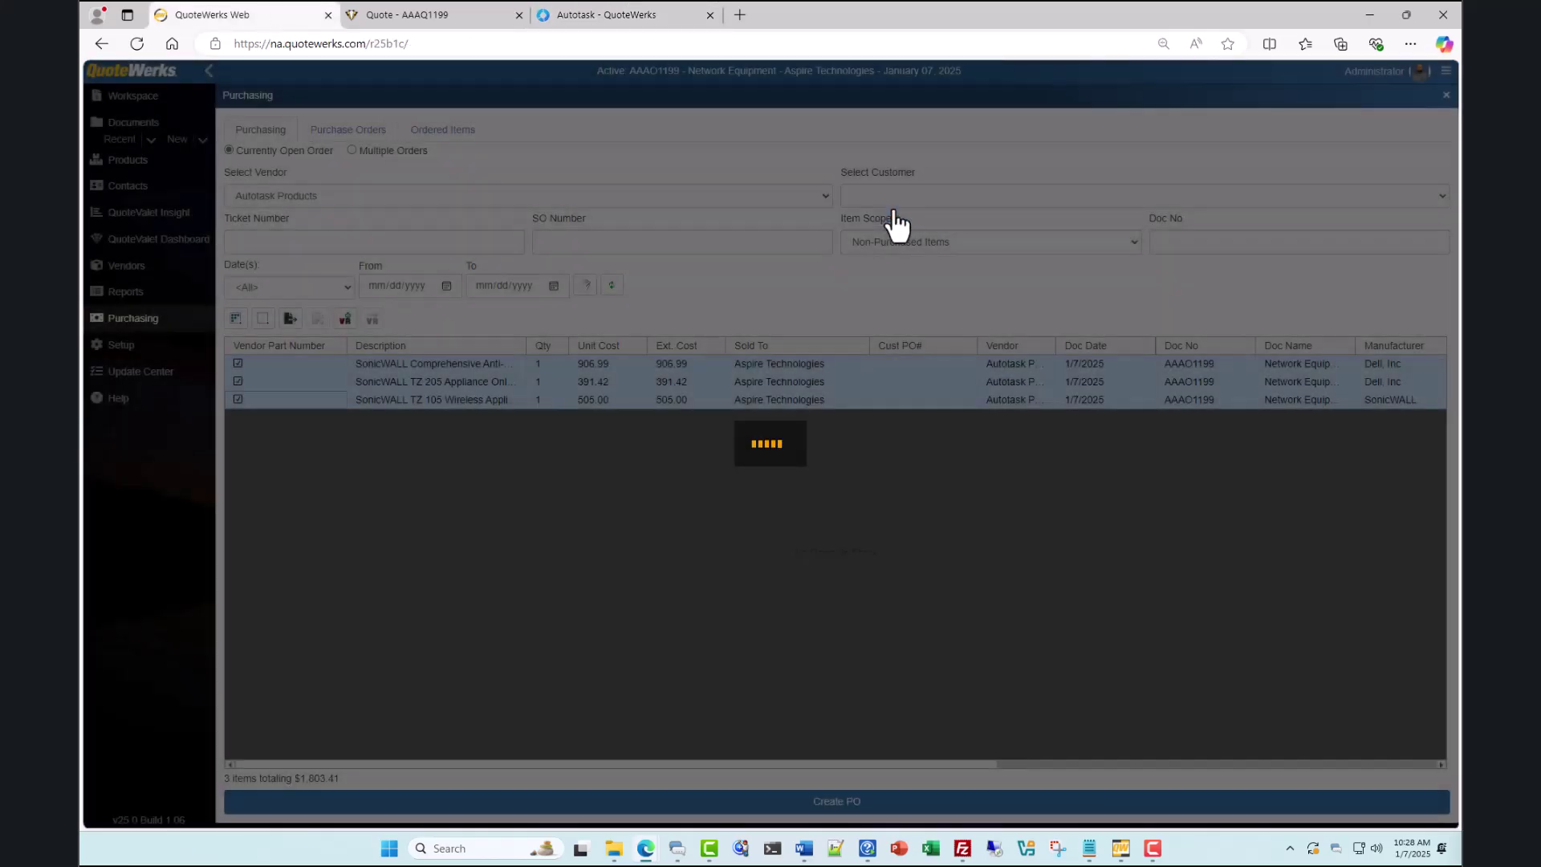
click(359, 135)
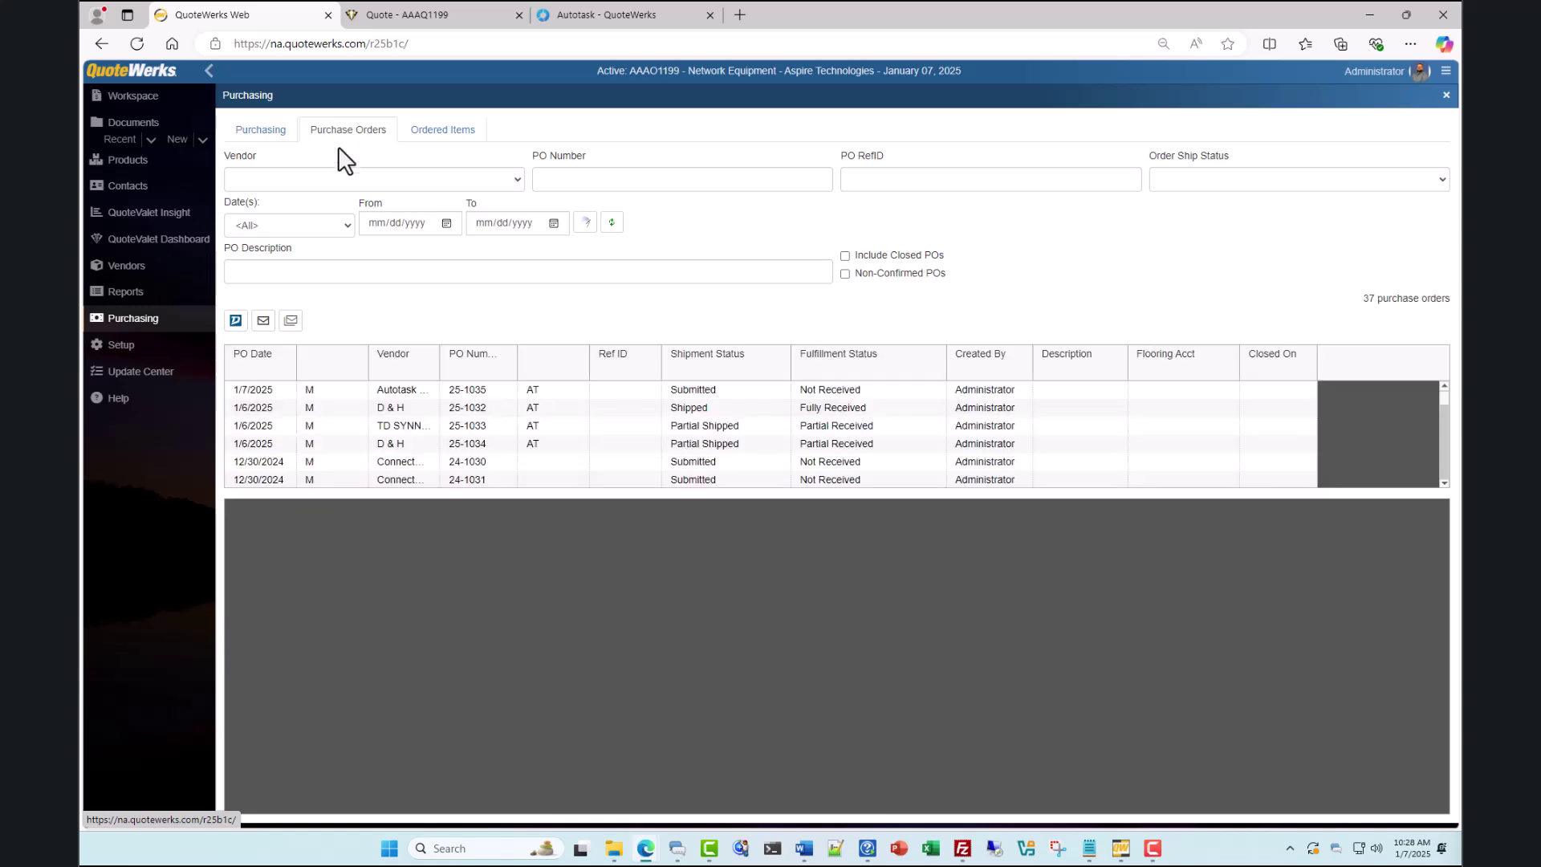
click(361, 393)
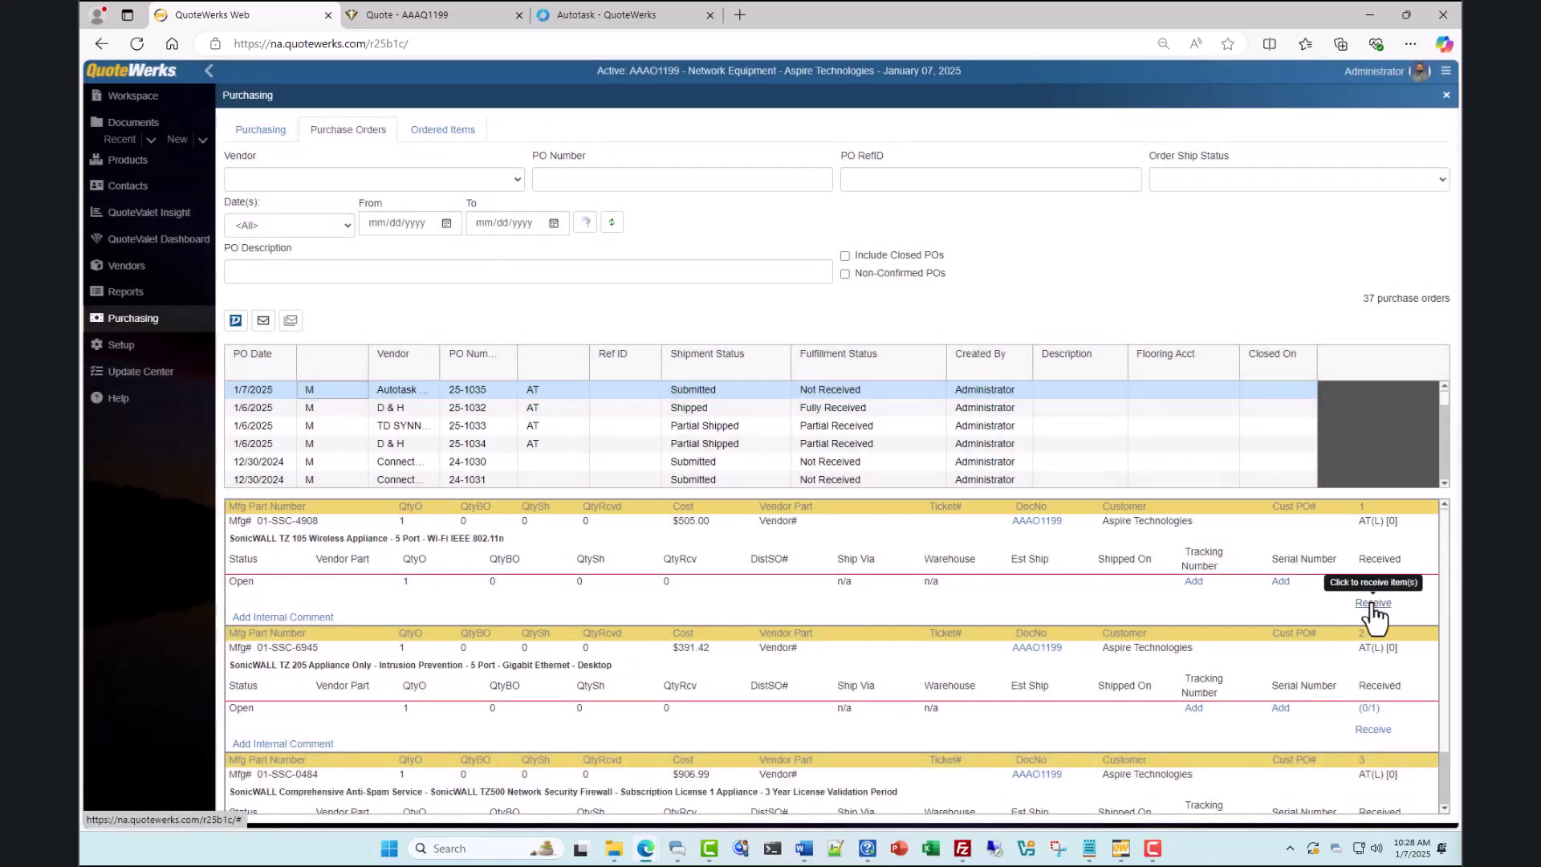
click(1372, 603)
click(769, 150)
text(345978)
click(808, 250)
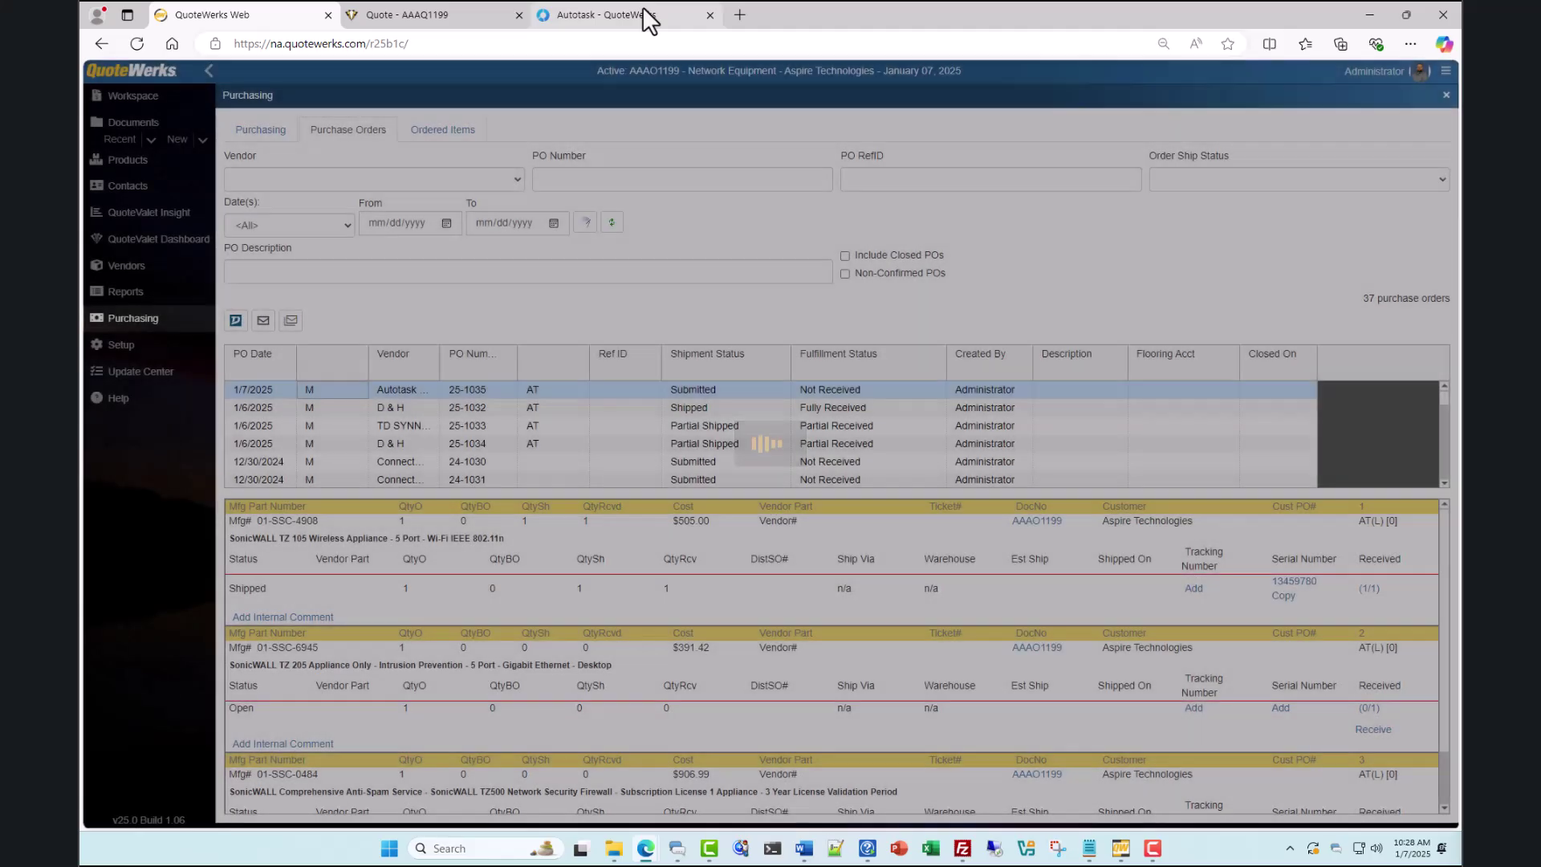
- Reopen the newest purchase order in Autotask and examine the on-hand and available quantities of its items
click(647, 16)
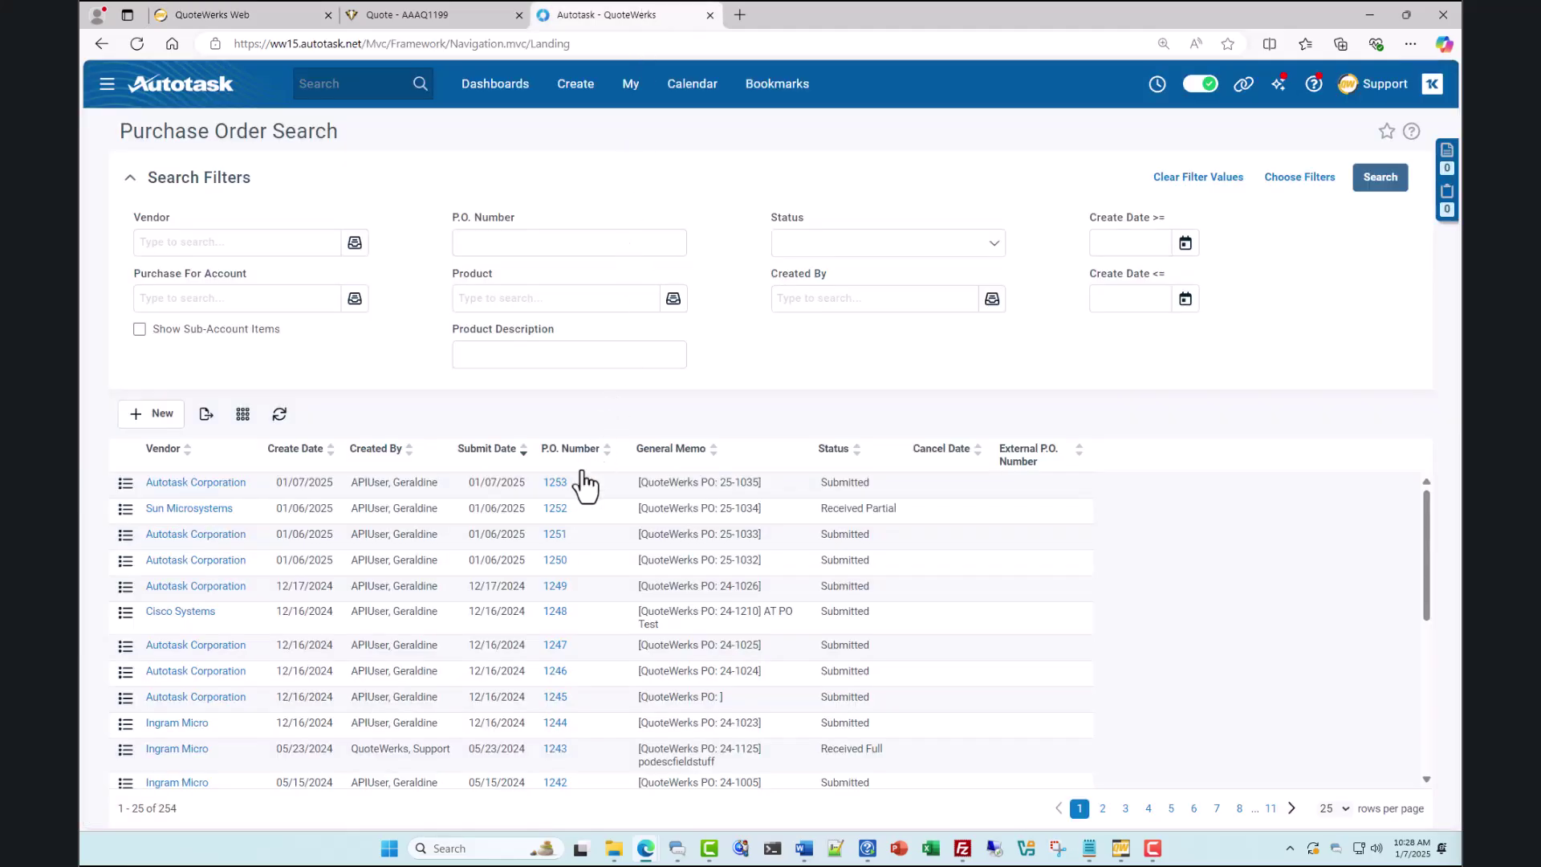
click(555, 483)
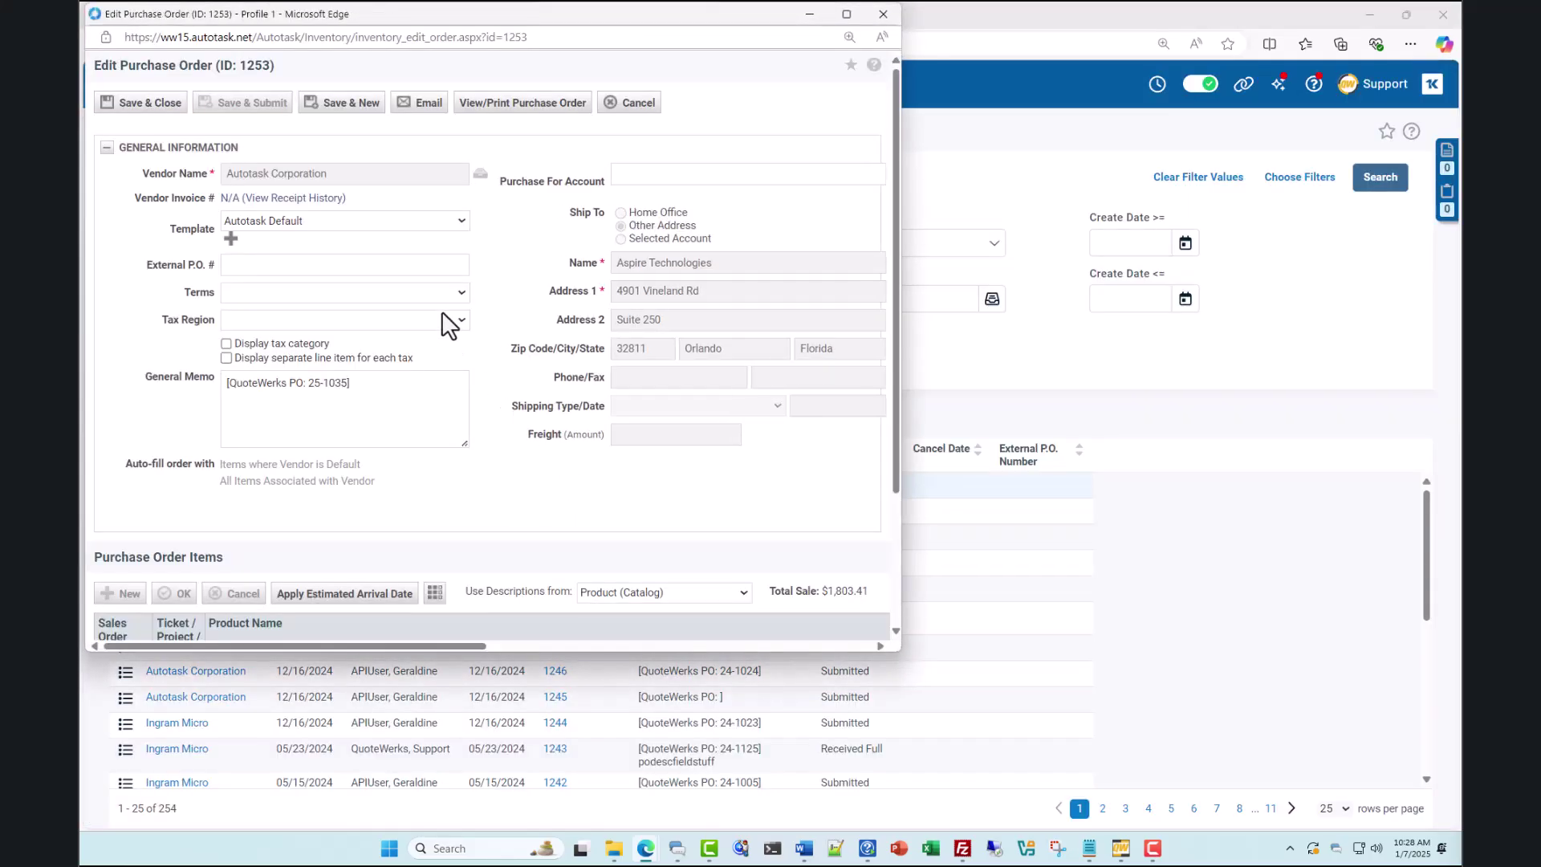
scroll(562, 522, down, 3)
drag(459, 648, 763, 648)
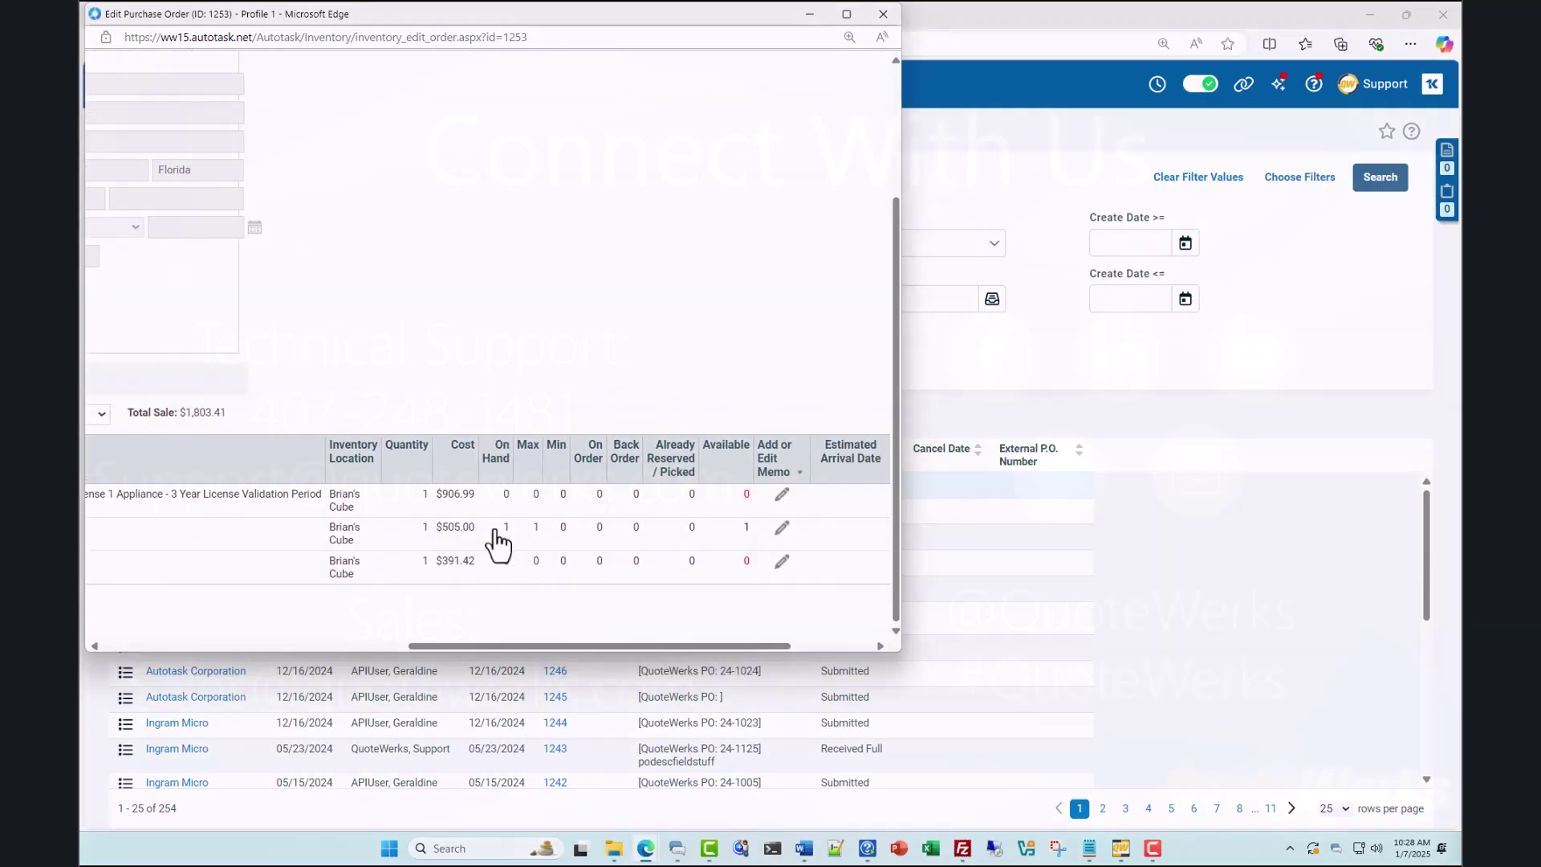